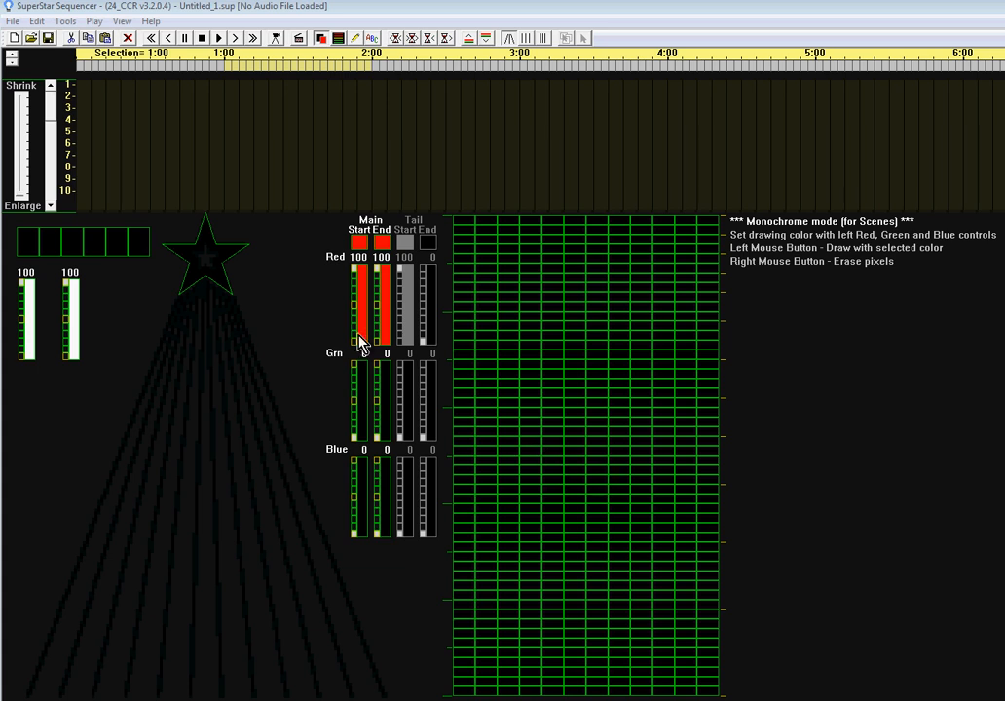
Step: Open the sequence CarolOfTheBells.sup with its audio and play back the existing scenes
left_click(13, 22)
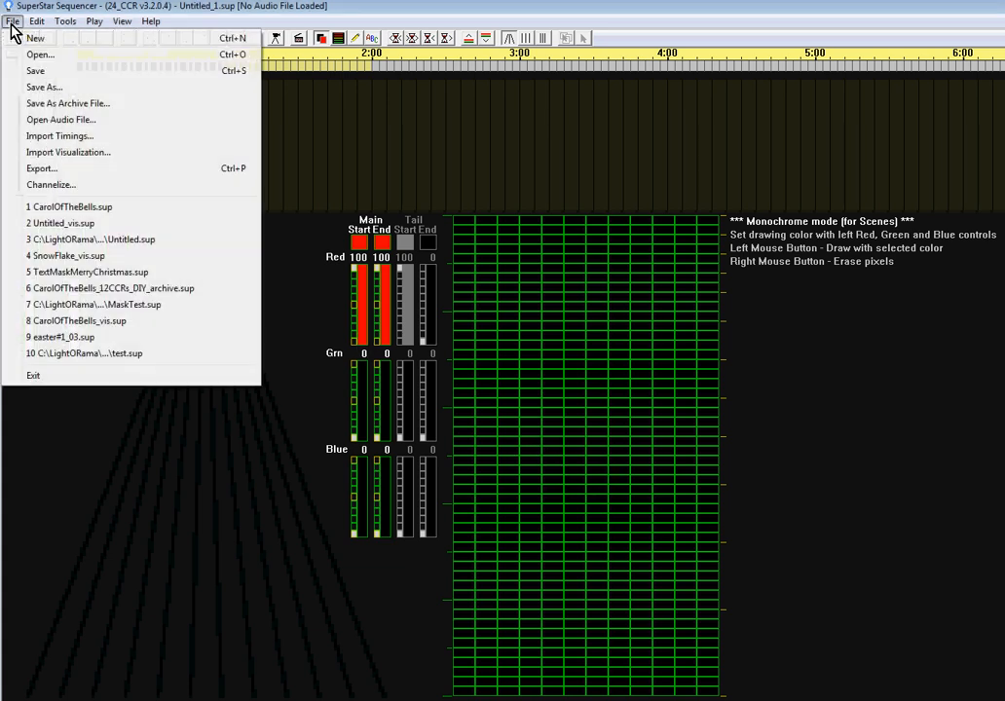
left_click(84, 216)
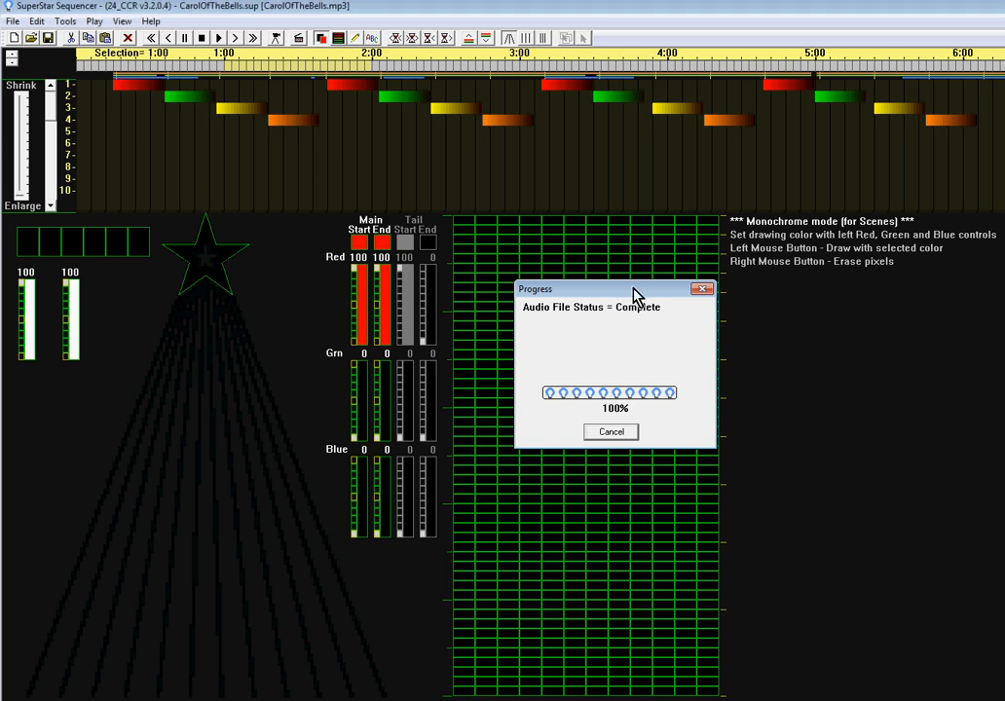
left_click(219, 38)
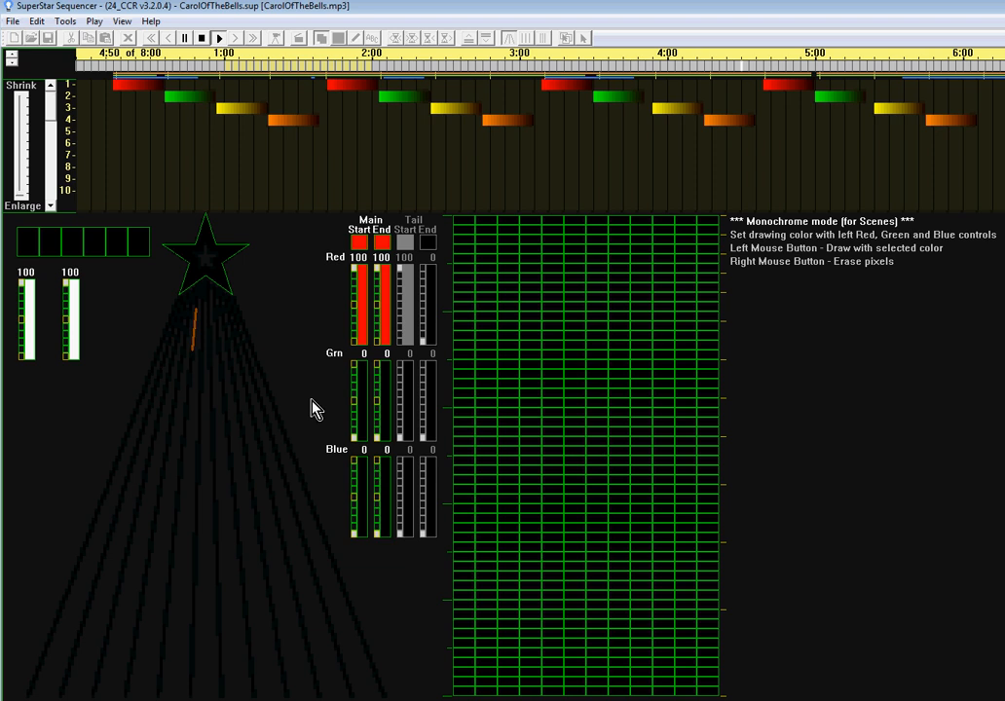
left_click(225, 49)
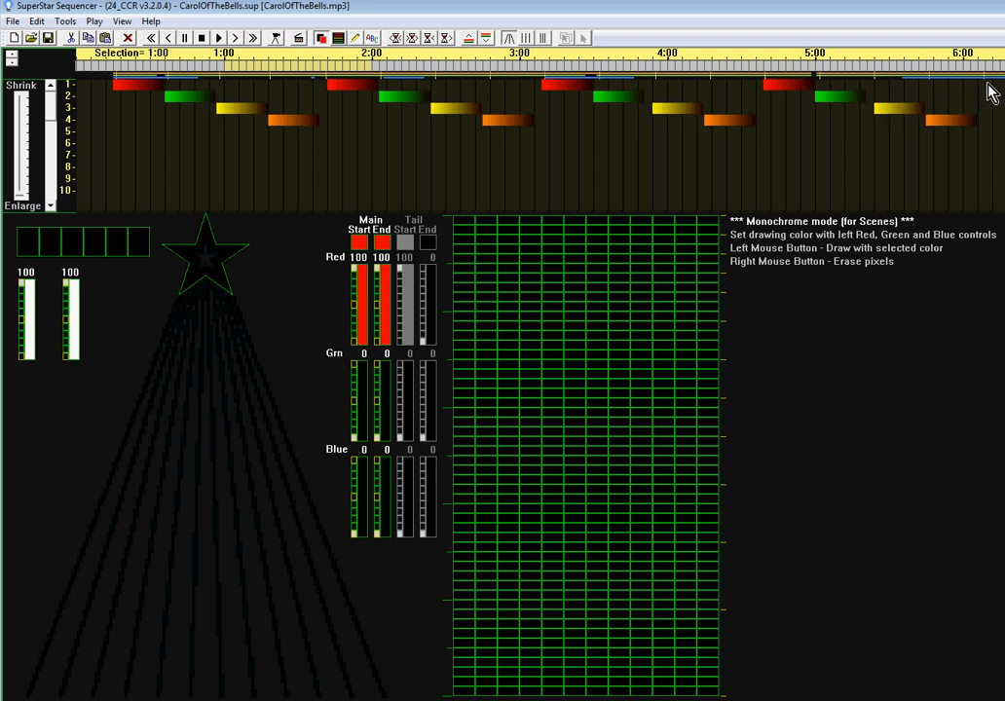
Step: Advance the timeline past the existing scenes to the empty stretch around 7:00
left_click(235, 39)
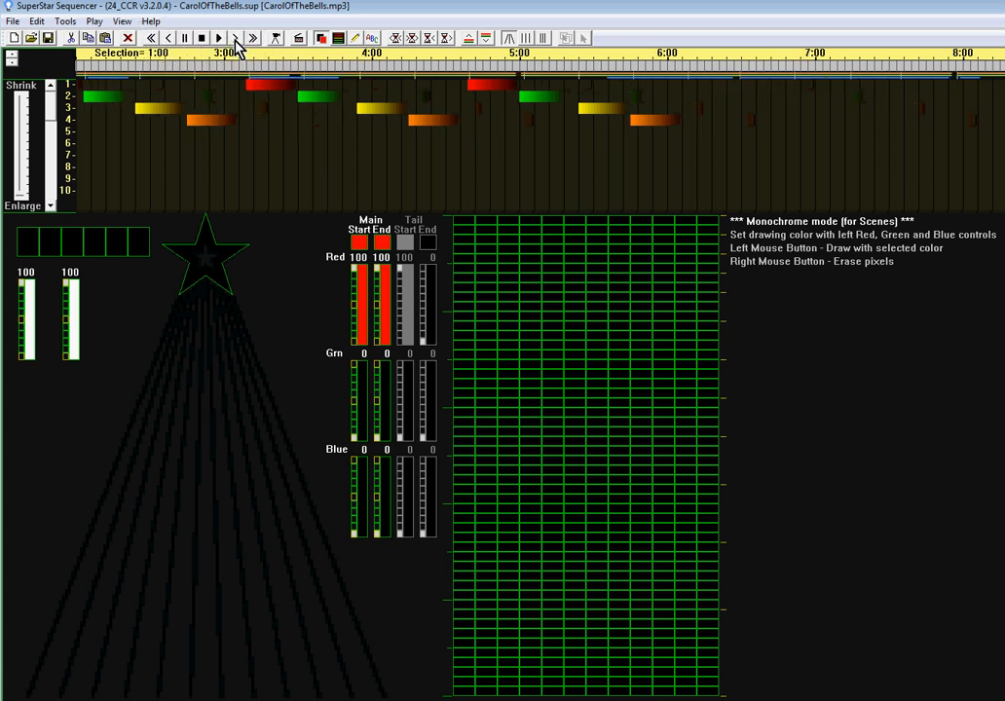
left_click(235, 41)
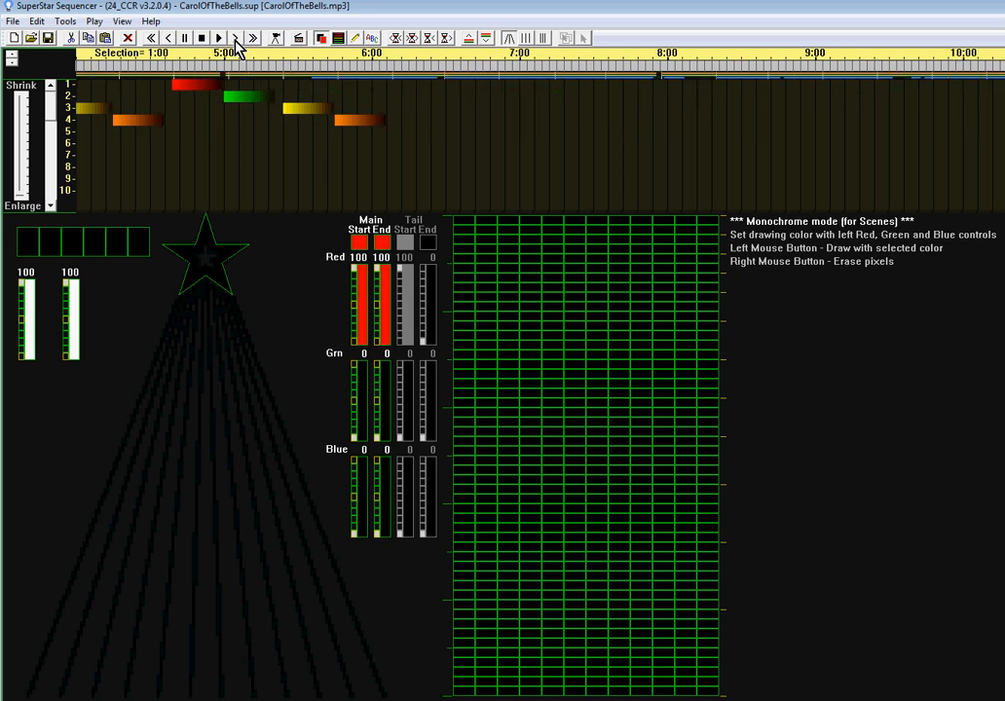
left_click(236, 41)
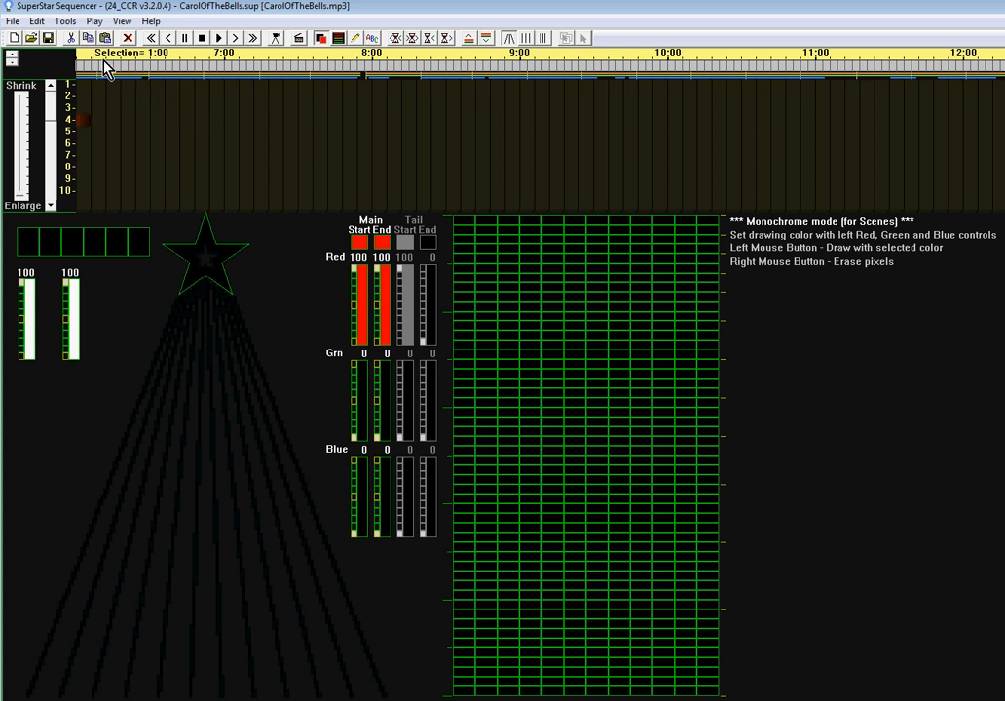
left_click(69, 23)
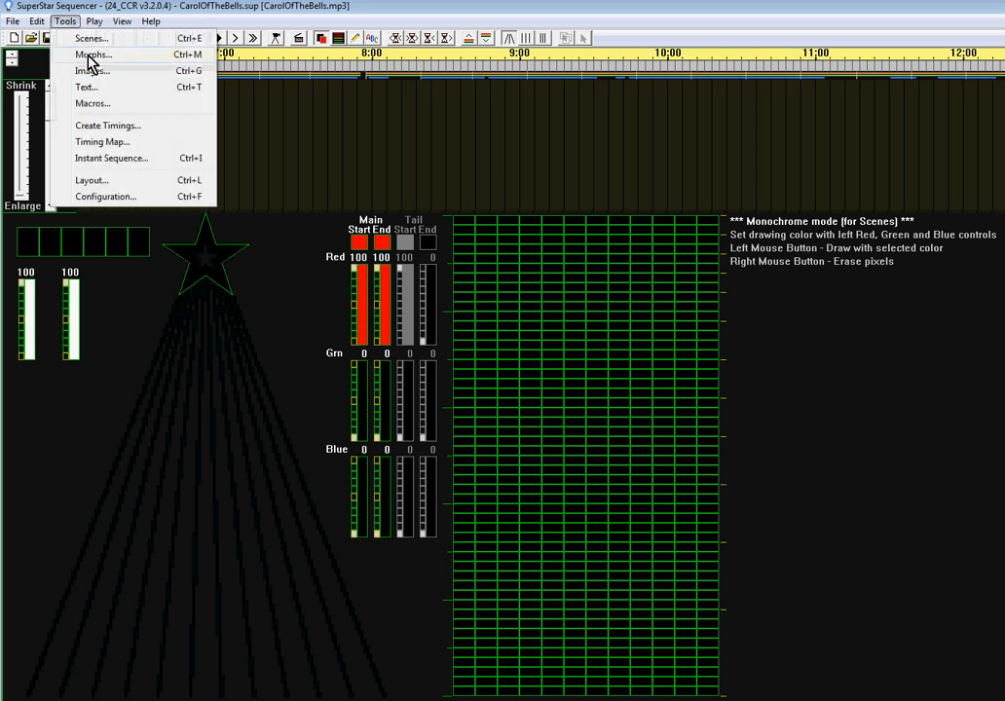
left_click(90, 55)
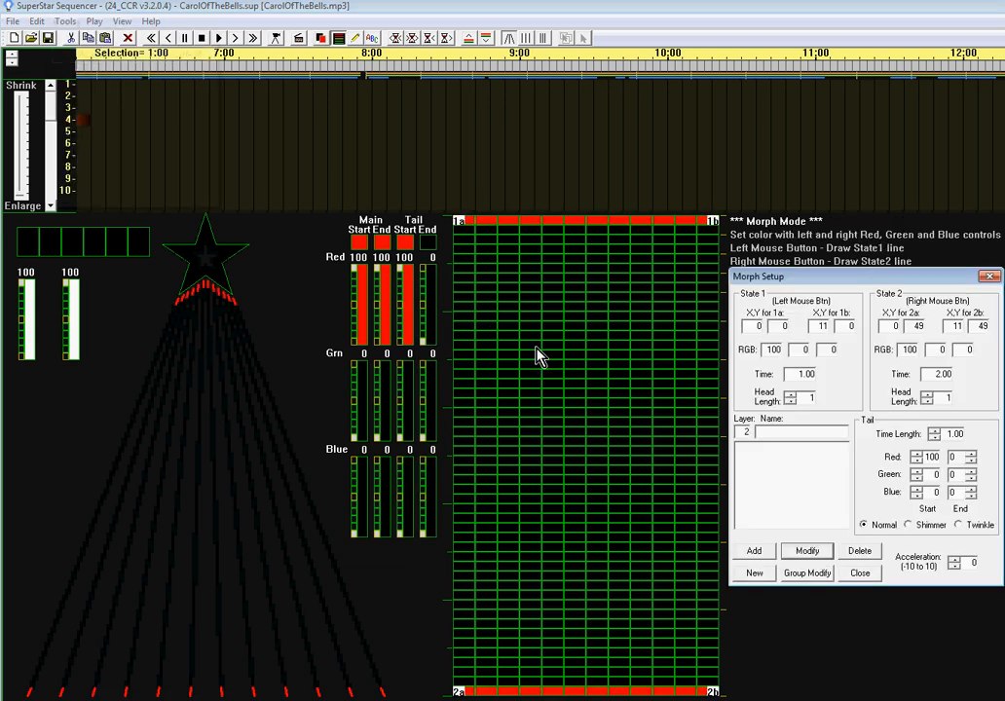
left_click(989, 279)
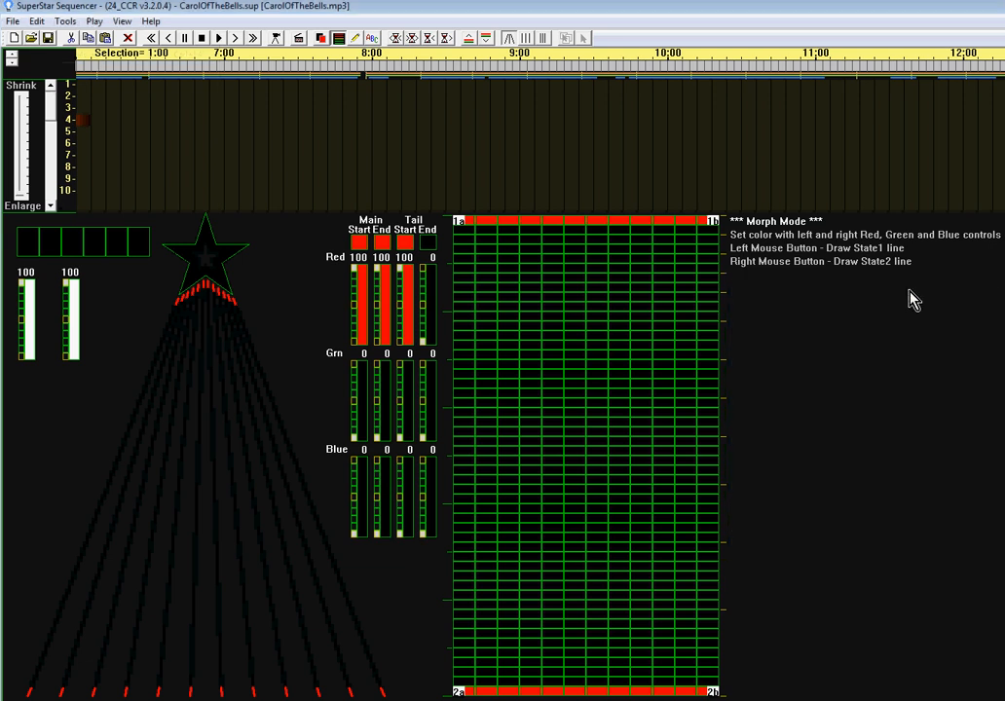
left_click(325, 43)
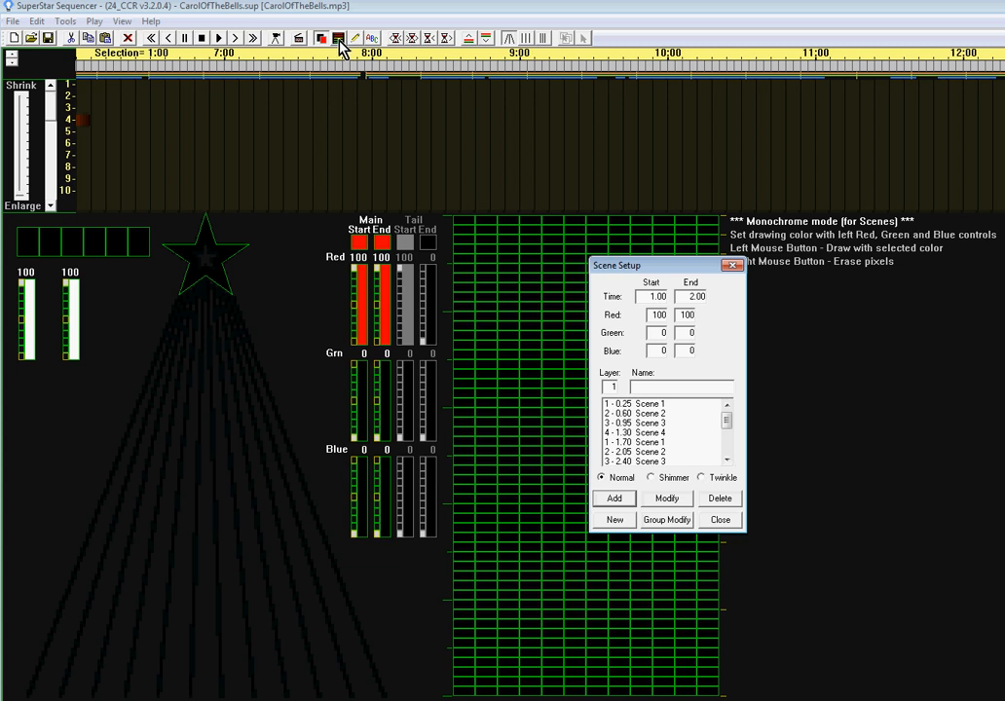
Step: Add a full-width red morph from time 7.00 to 8.00, sweeping from row 0 down to row 49
left_click(339, 42)
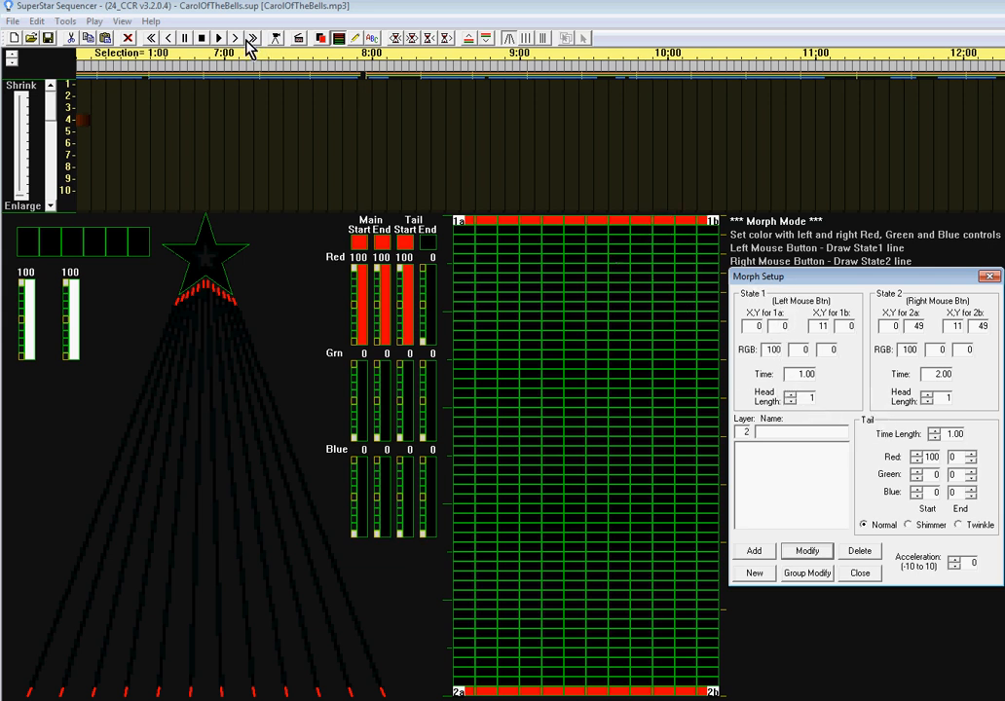
left_click_drag(227, 64, 372, 71)
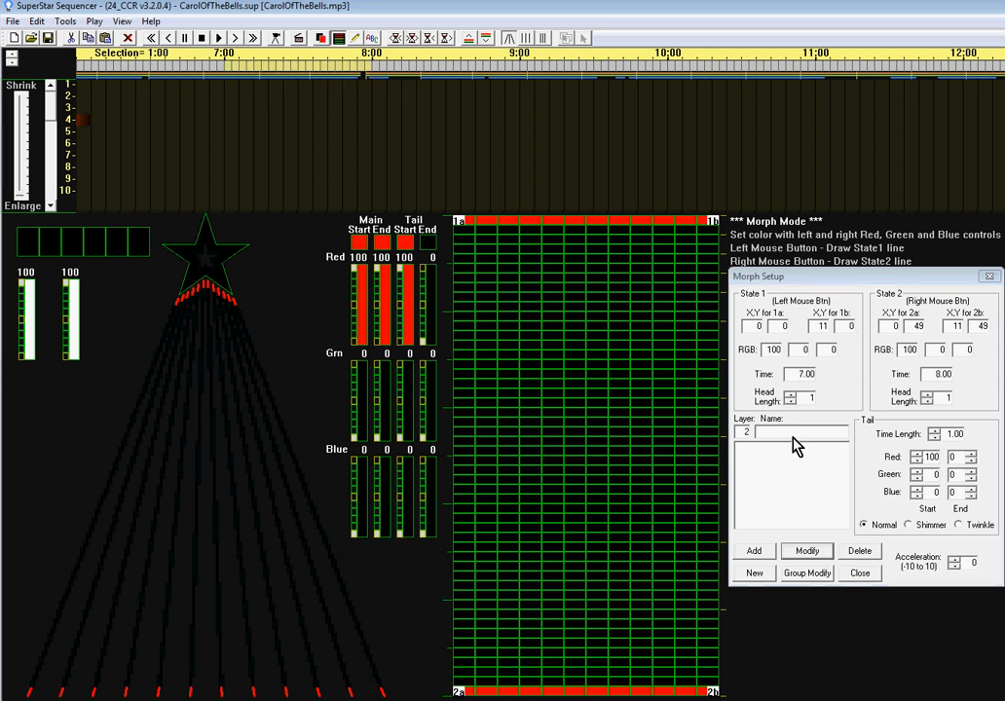
left_click(754, 552)
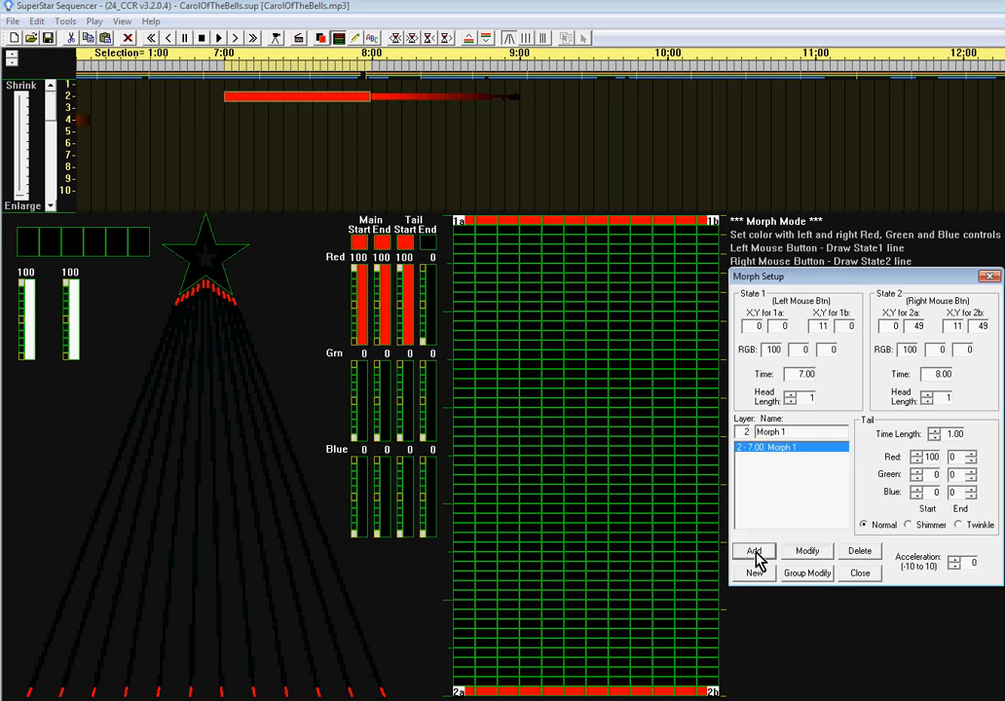
Step: Play back the new full-width morph twice to examine its head and fading tail on the tree
left_click(219, 38)
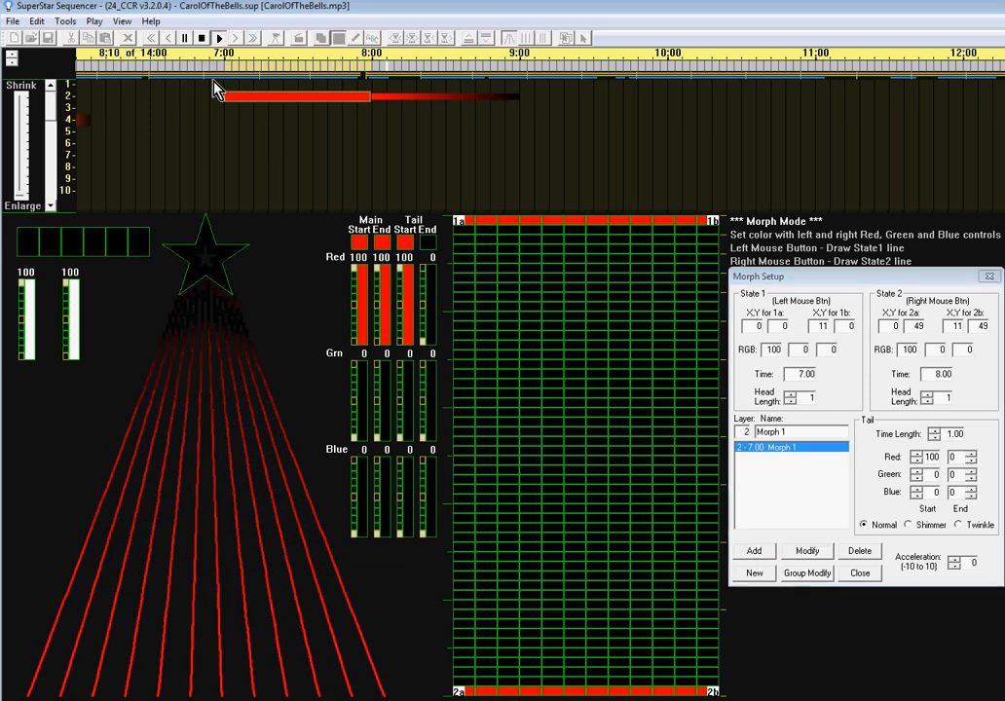
left_click(222, 41)
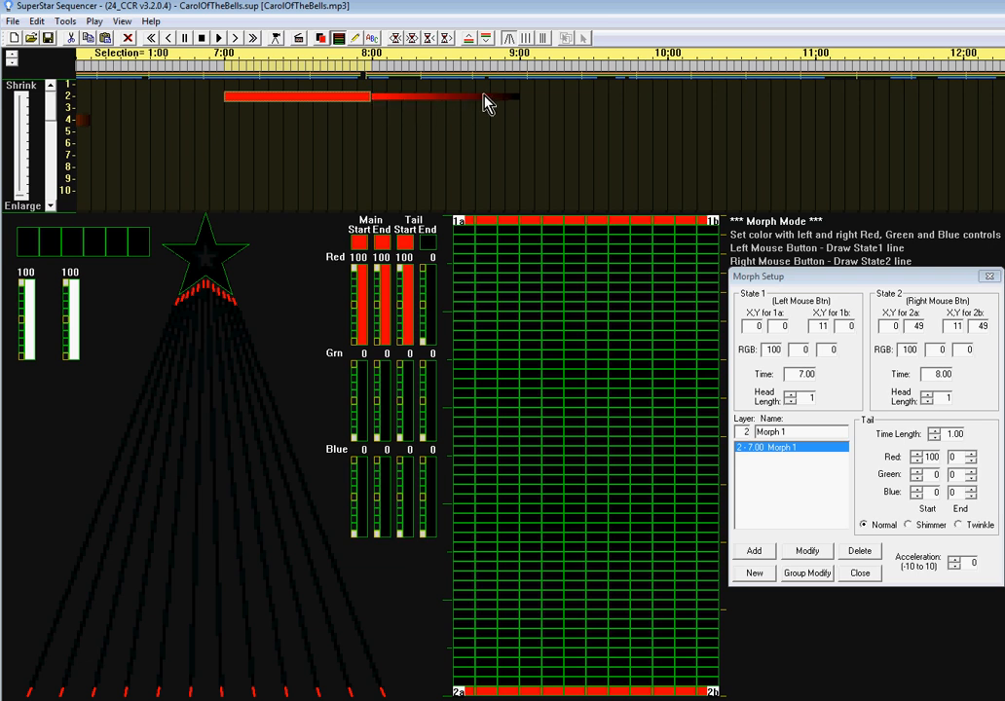
left_click(220, 39)
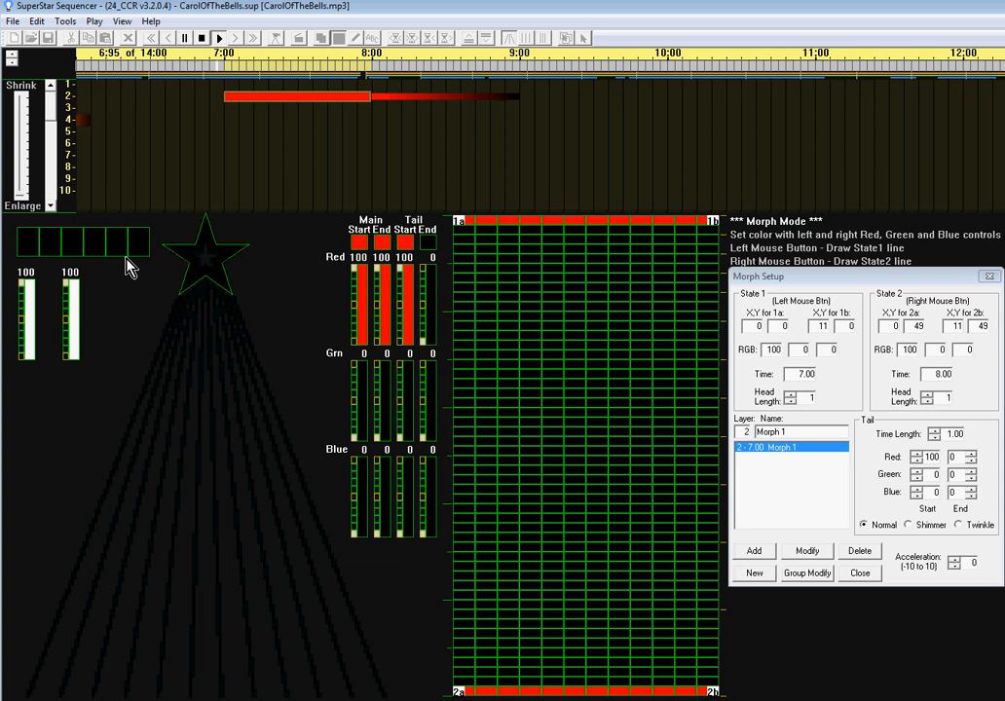
left_click(222, 41)
Step: Modify the morph to run from 6.10 to 6.45, sweeping rows 35–39 from column 0 to column 11, and play it back
left_click(291, 94)
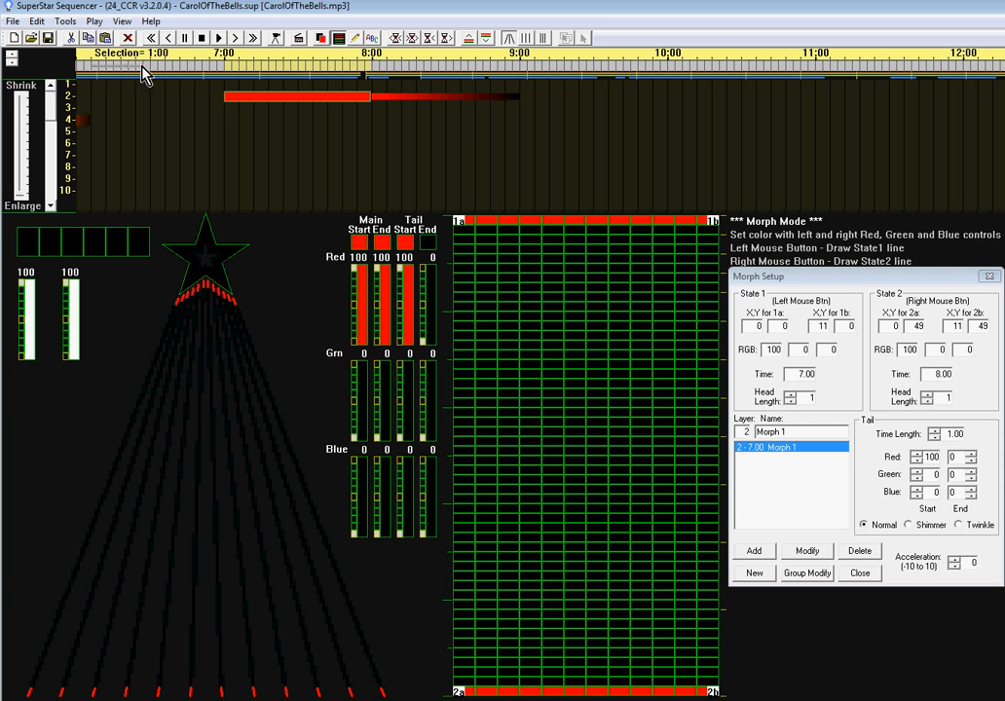
left_click_drag(142, 73, 91, 73)
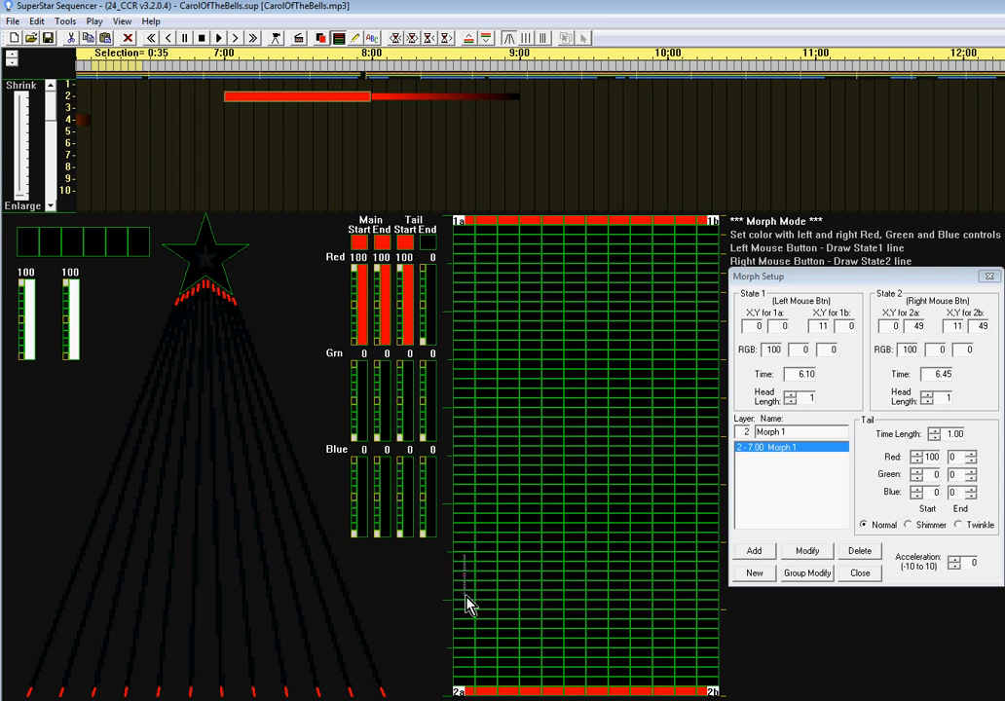
left_click_drag(465, 593, 462, 558)
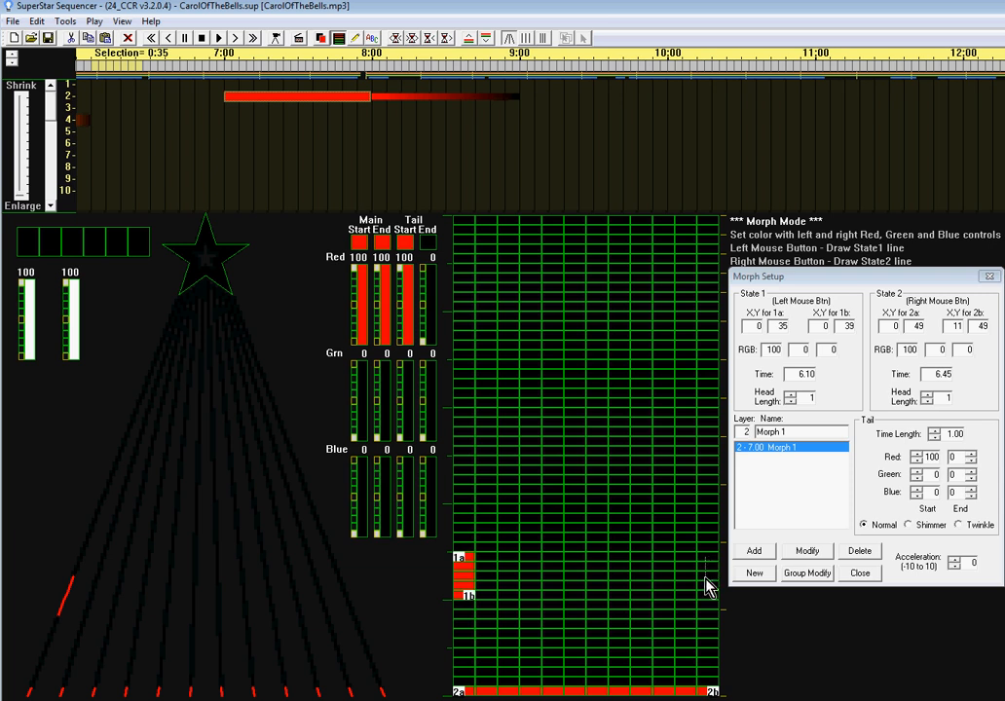
left_click_drag(708, 594, 708, 595)
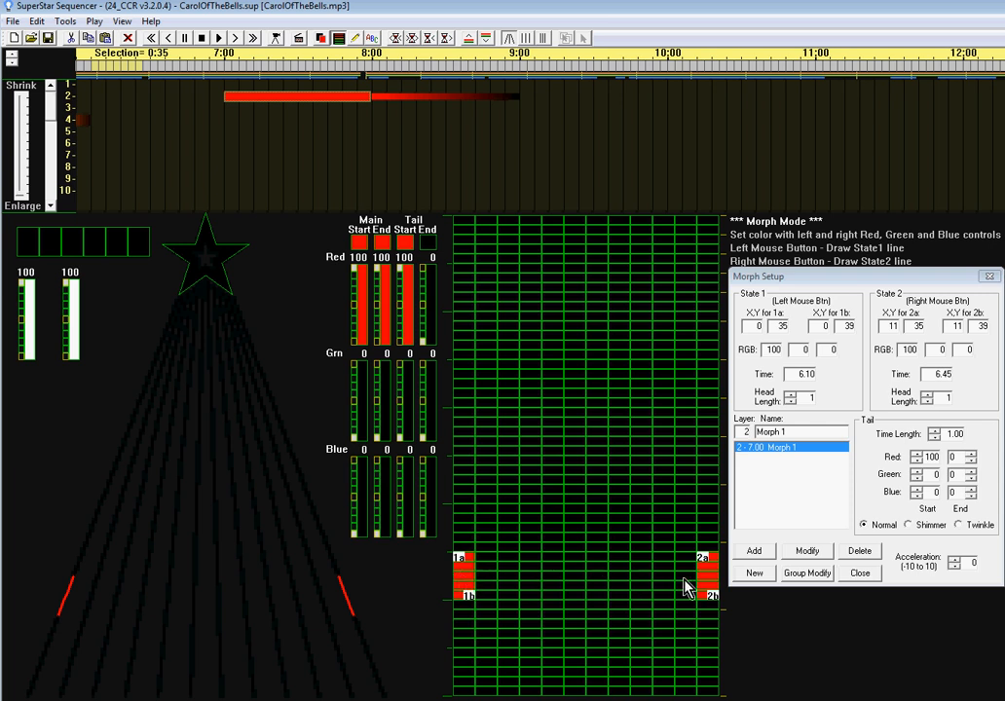
left_click(807, 551)
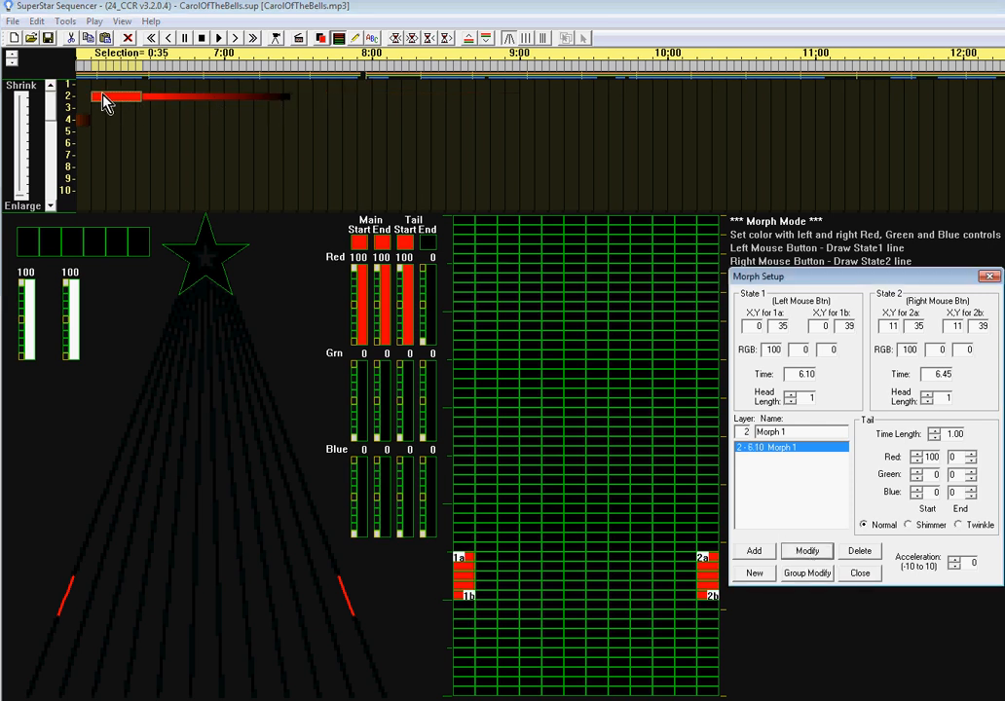
left_click(219, 37)
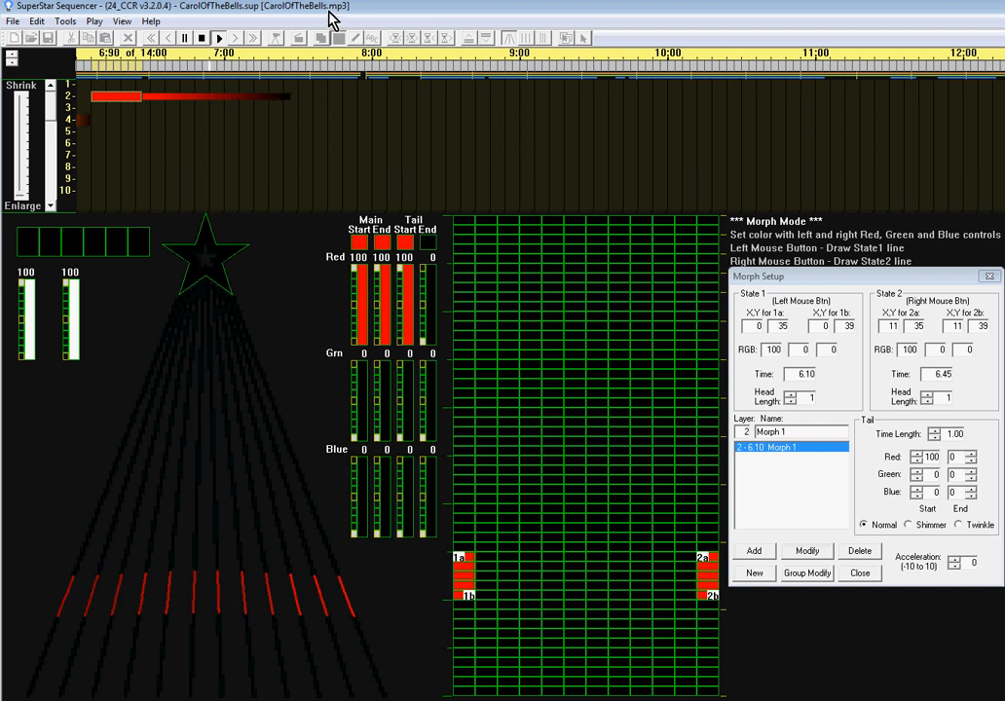
left_click(218, 37)
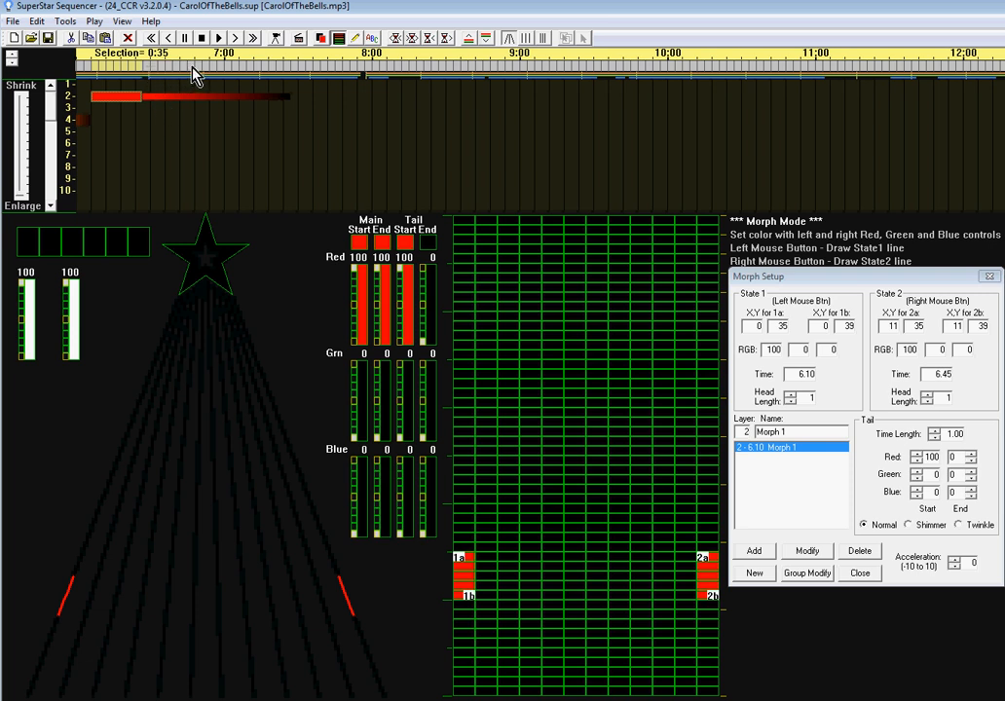
Step: Add a second red morph from 6.45 to 6.80, sweeping rows 30–34 from column 11 to column 0, and play it back
left_click_drag(192, 67, 193, 67)
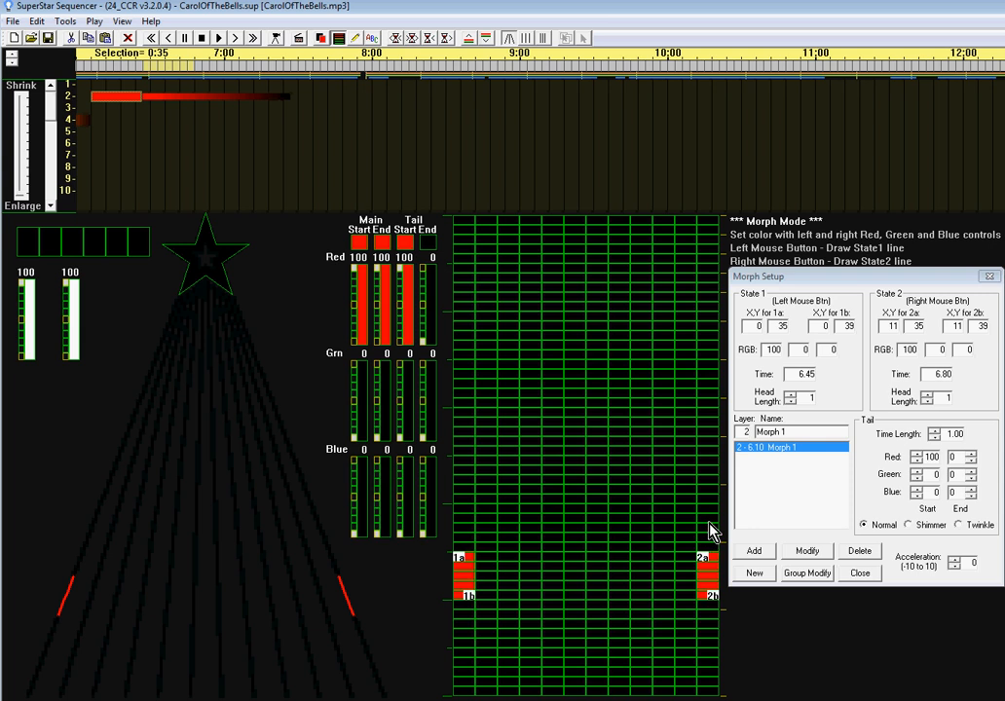
left_click_drag(709, 507, 708, 548)
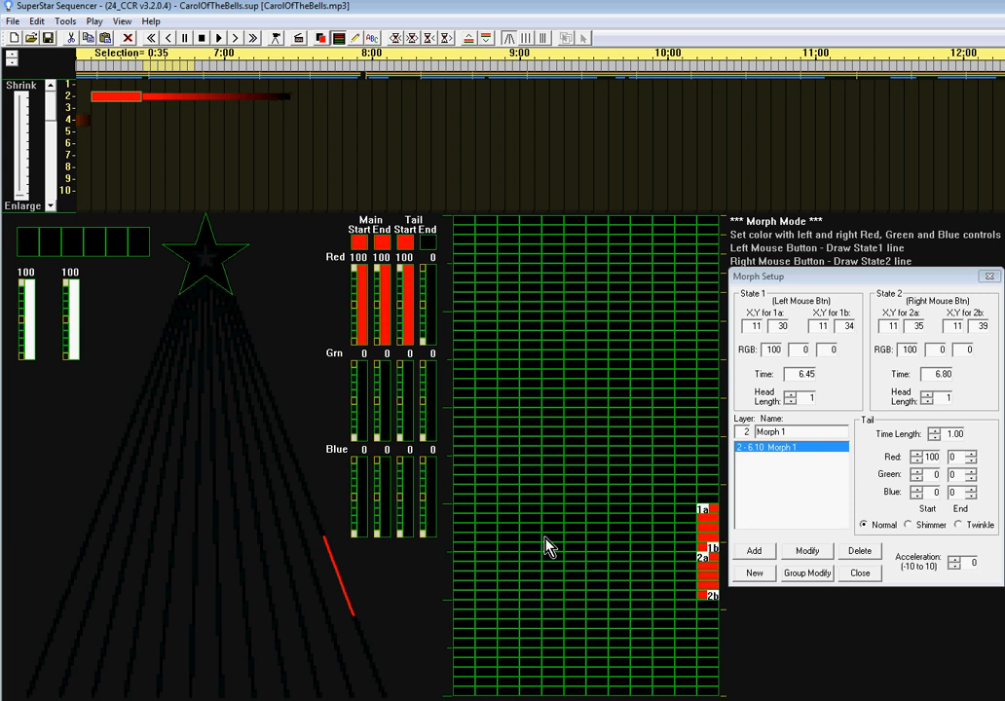
left_click_drag(464, 515, 464, 555)
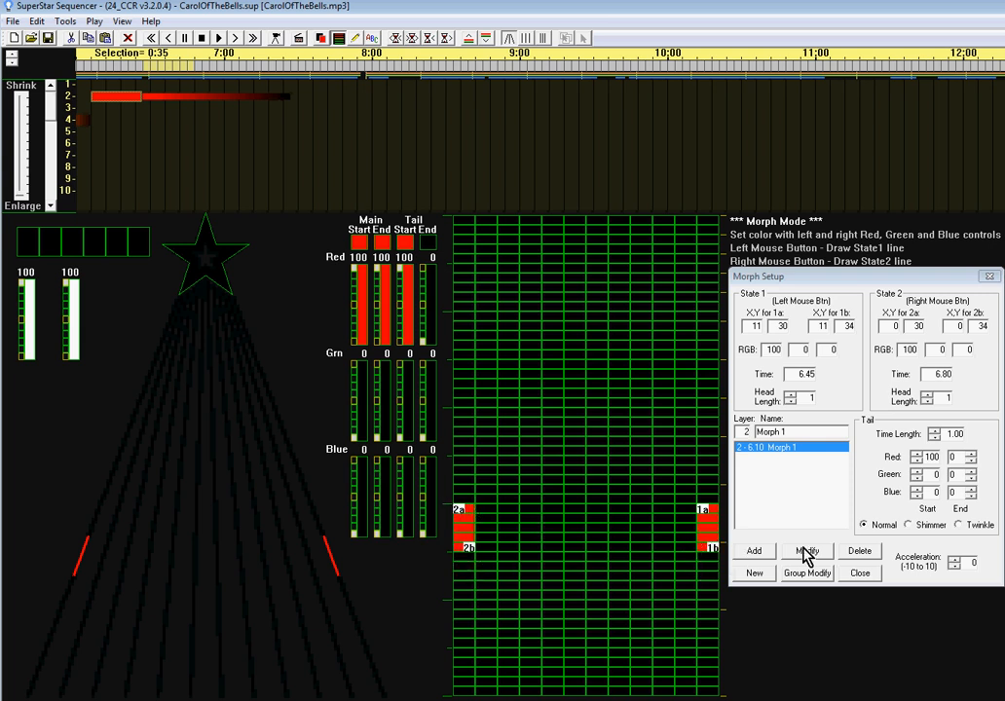
left_click(757, 553)
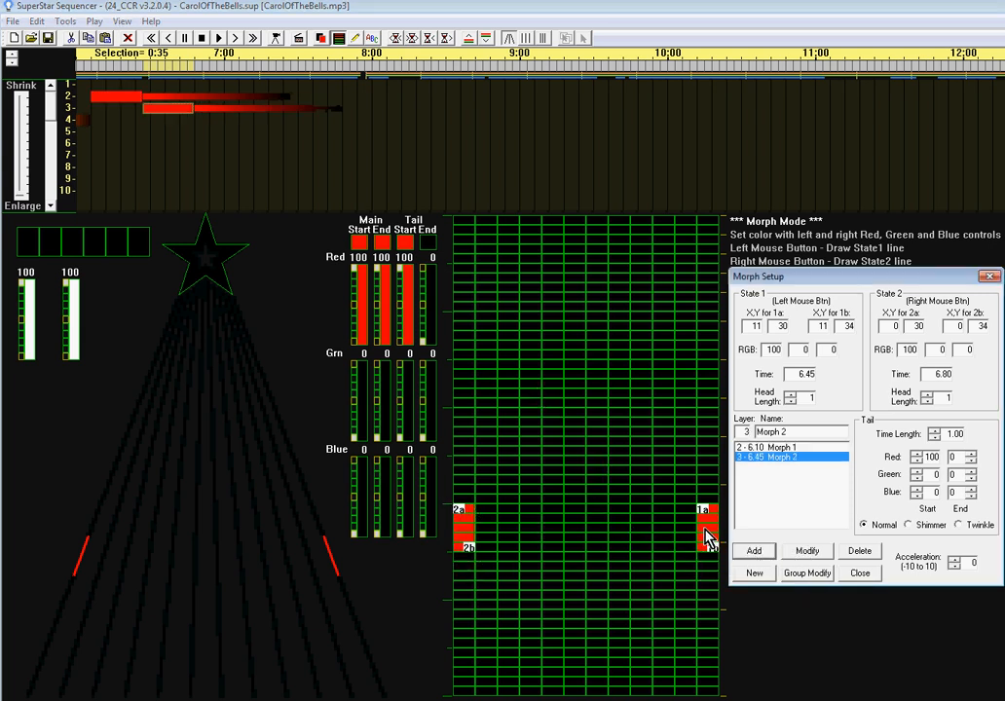
left_click(218, 37)
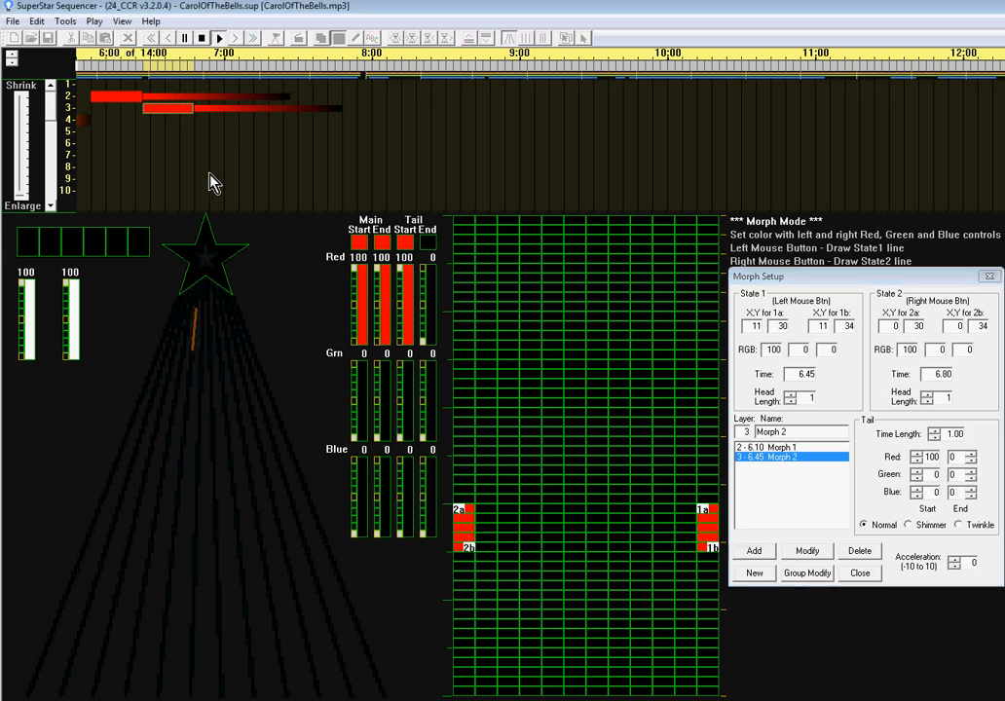
left_click(219, 36)
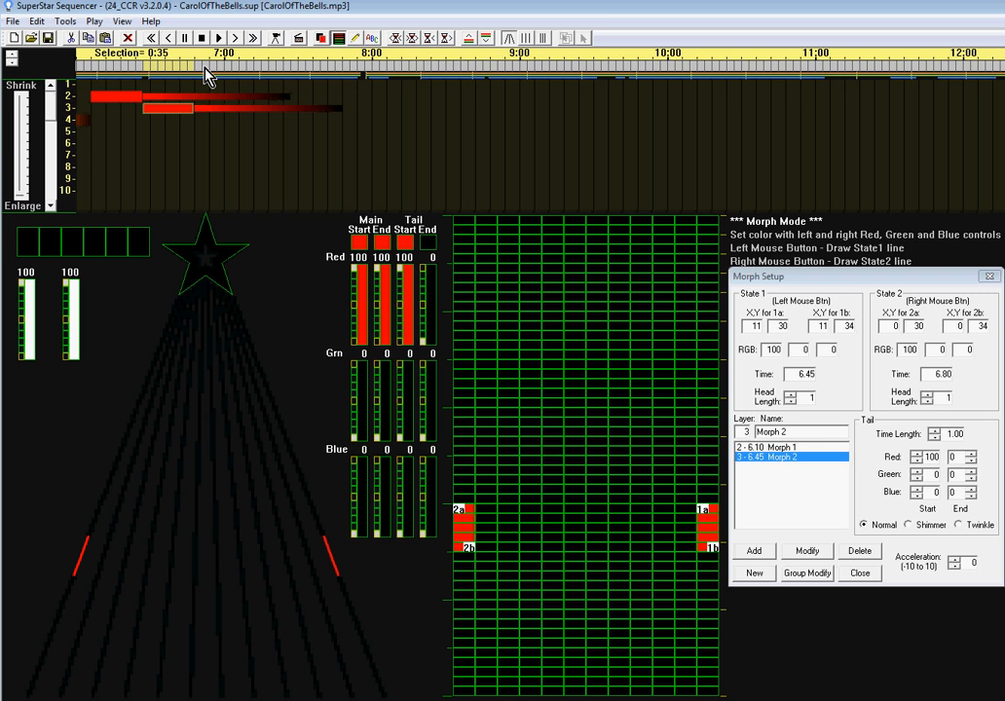
Step: Add a third red morph from 6.85 to 7.20, sweeping rows 25–29 from column 0 to column 11
left_click_drag(233, 68, 249, 69)
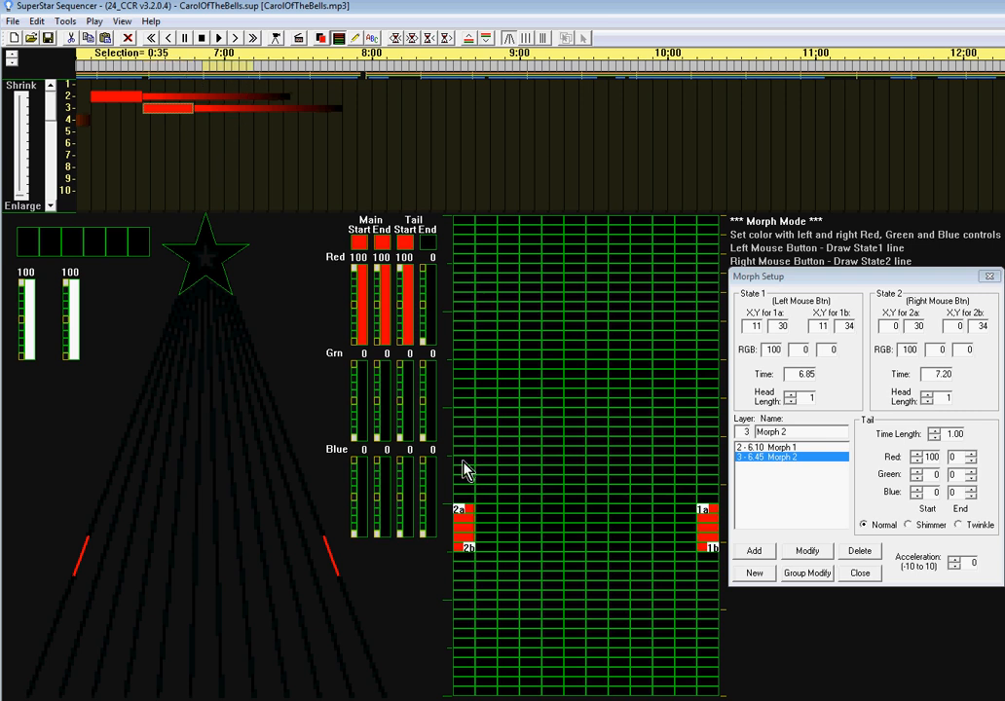
left_click_drag(459, 461, 465, 499)
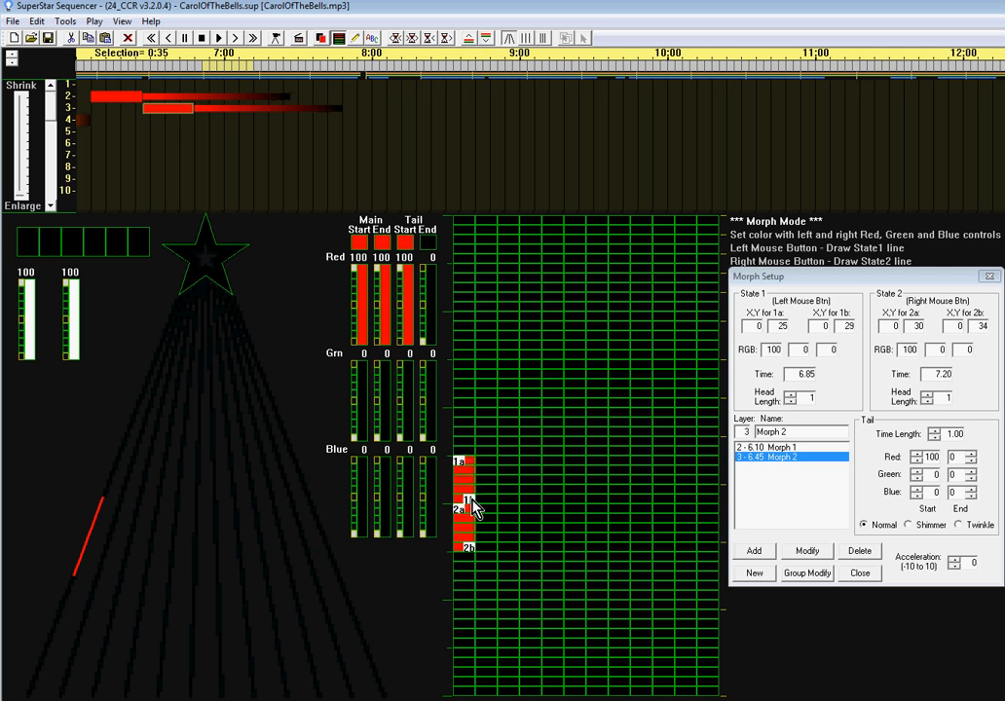
left_click_drag(707, 458, 710, 528)
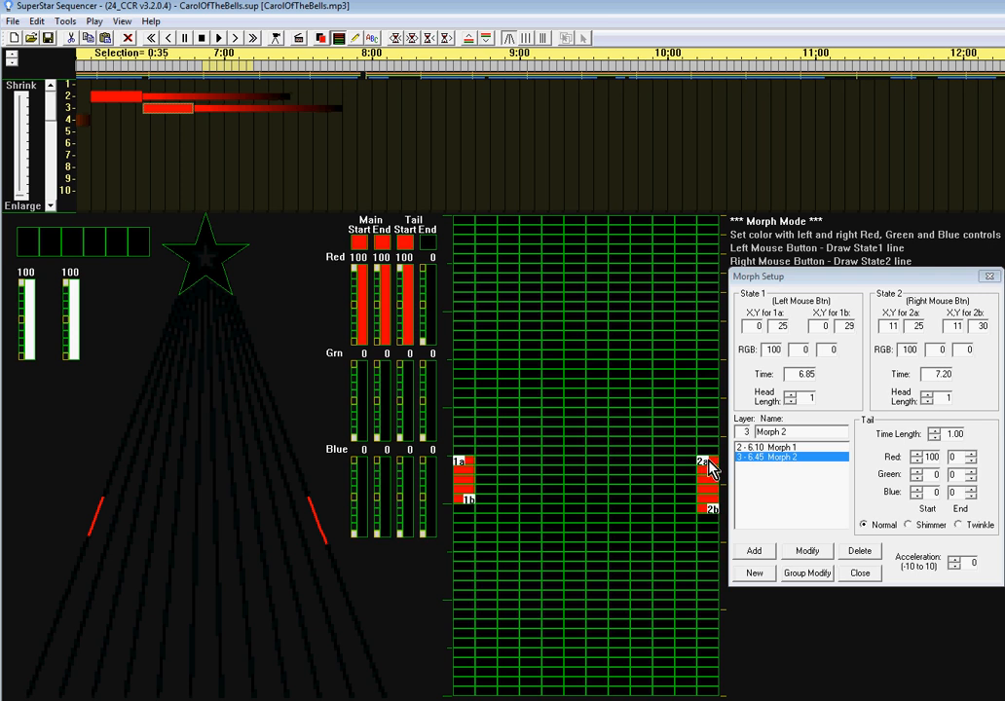
left_click_drag(711, 508, 710, 500)
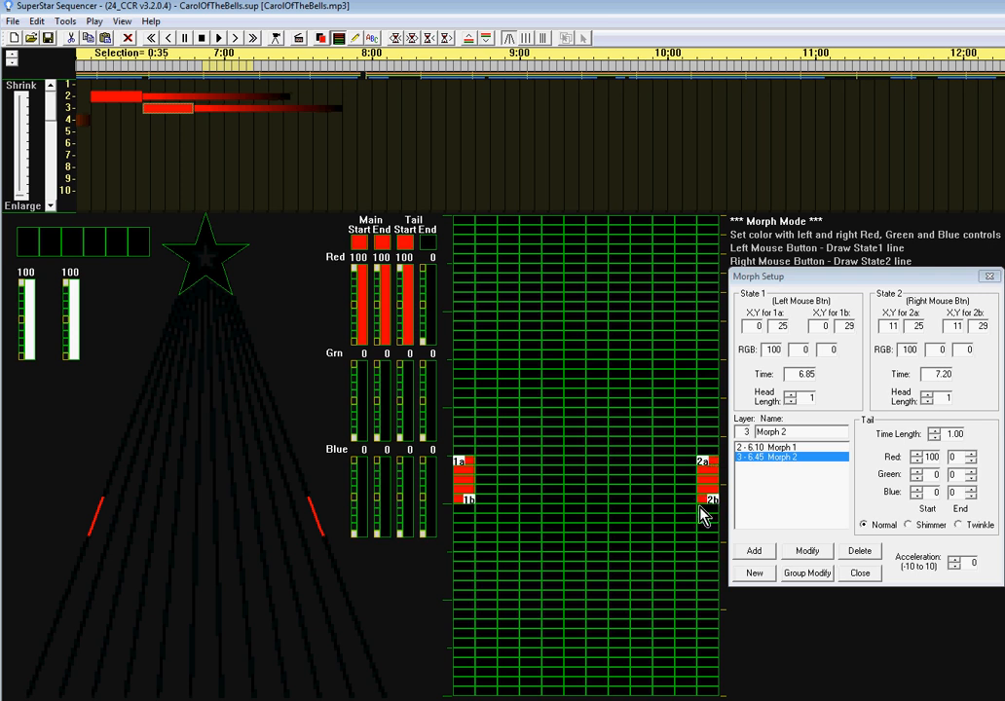
left_click(754, 550)
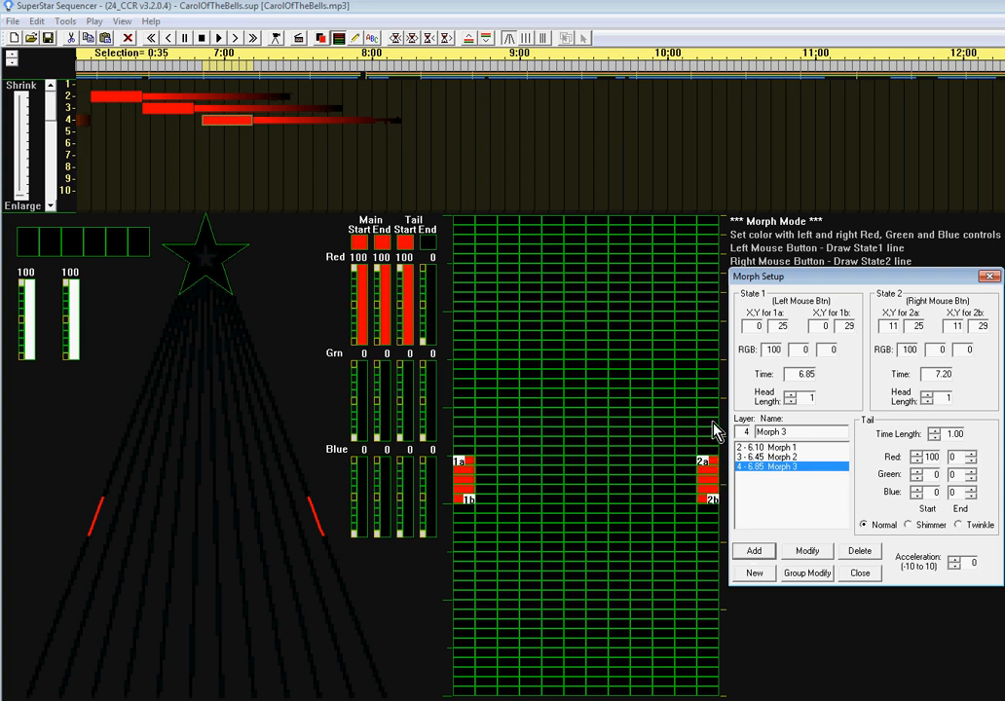
Step: Add a fourth red morph from 7.20 to 7.55, sweeping rows 20–24 from column 11 to column 0, and play it back
left_click(263, 75)
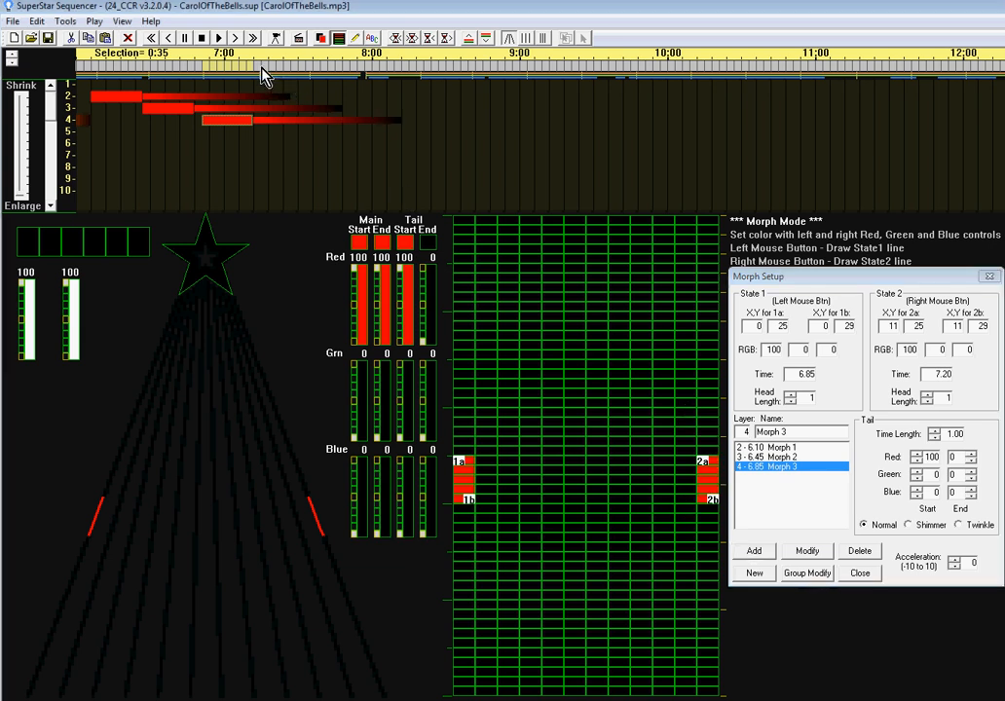
left_click(251, 72)
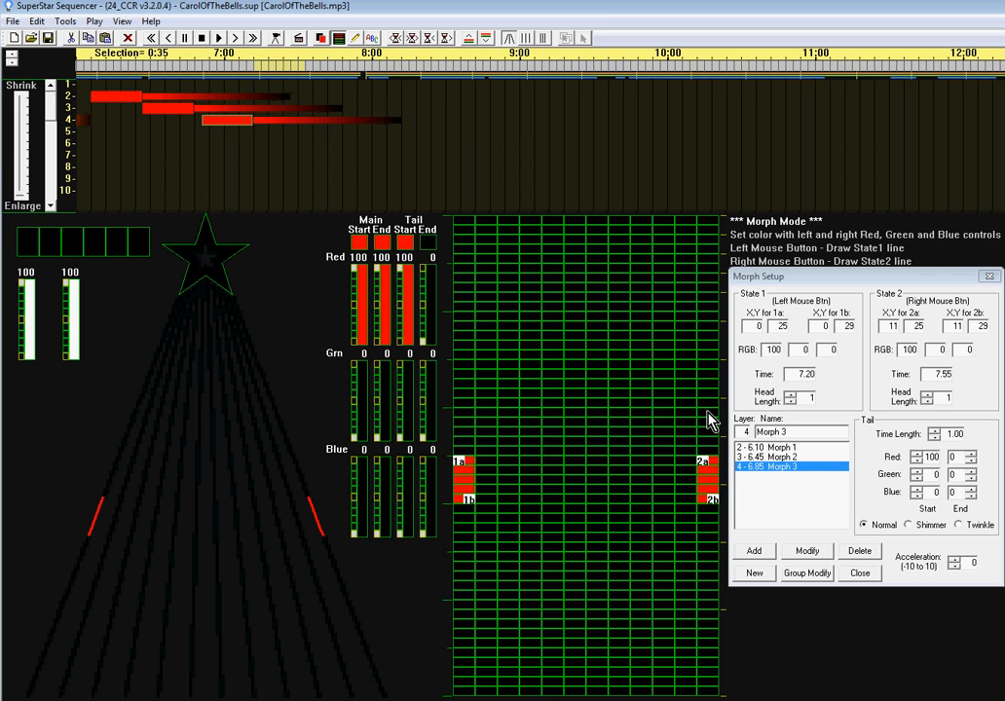
left_click_drag(706, 410, 708, 452)
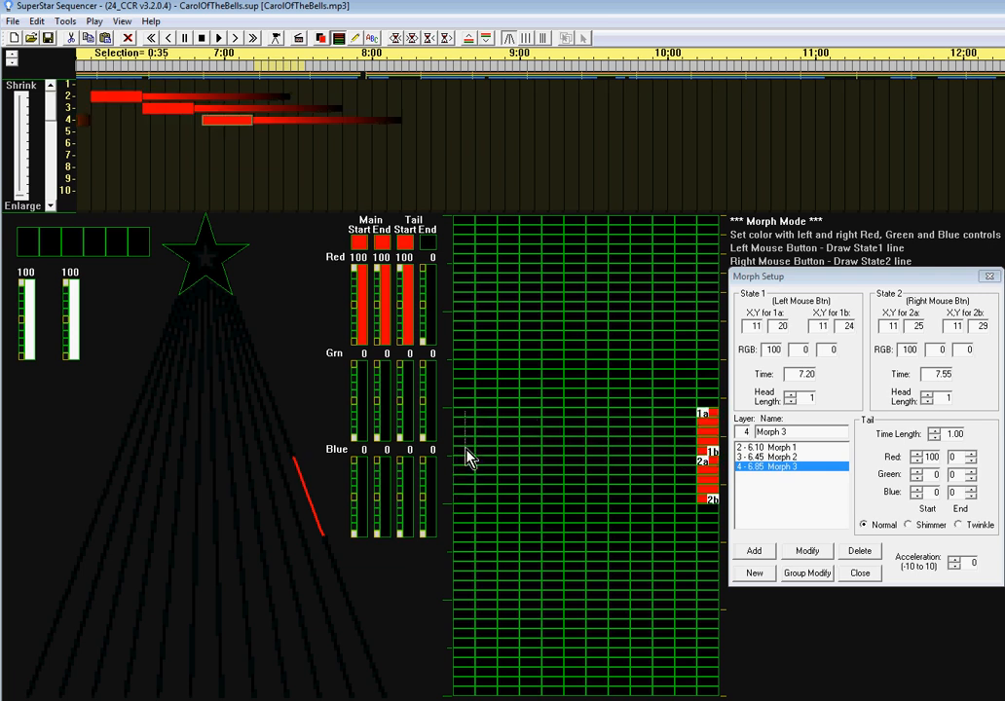
left_click_drag(457, 413, 457, 452)
left_click(755, 553)
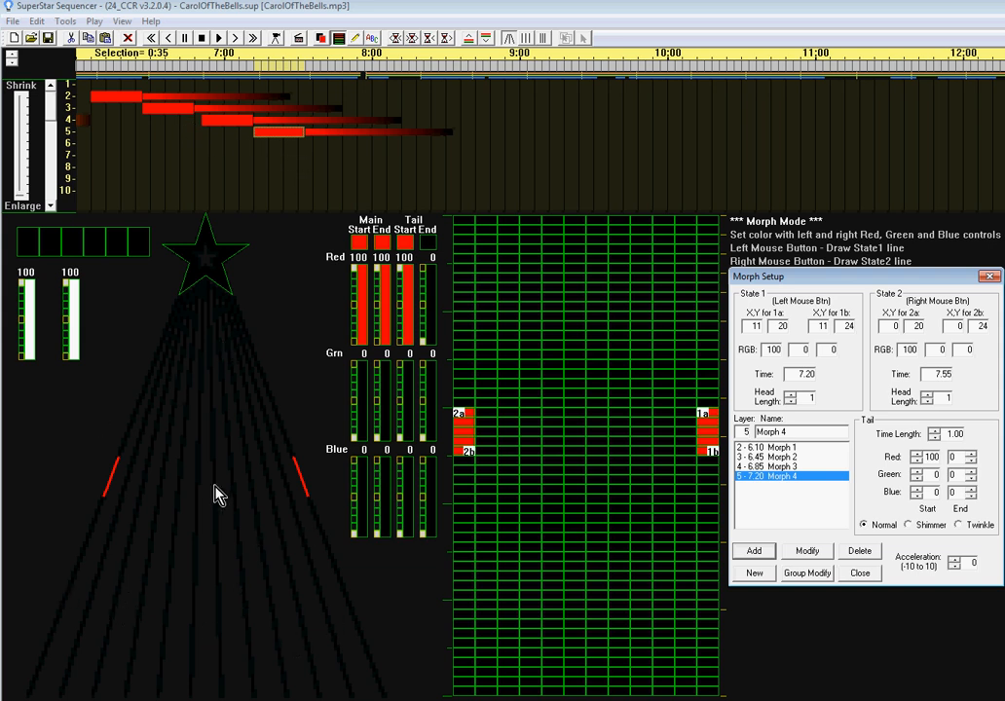
left_click(219, 39)
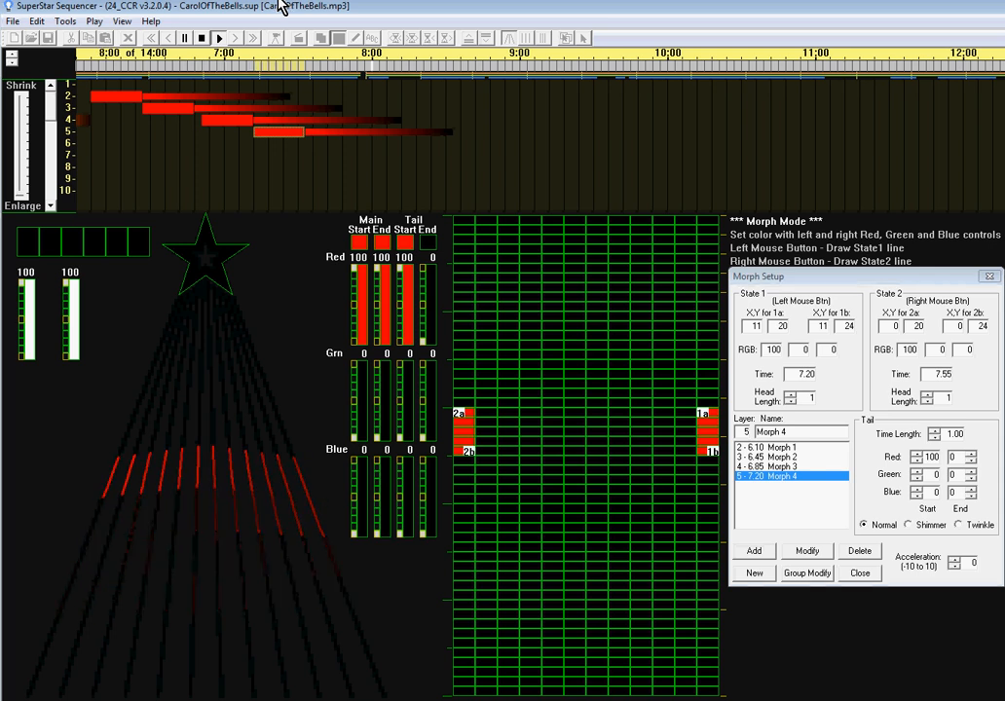
left_click(216, 39)
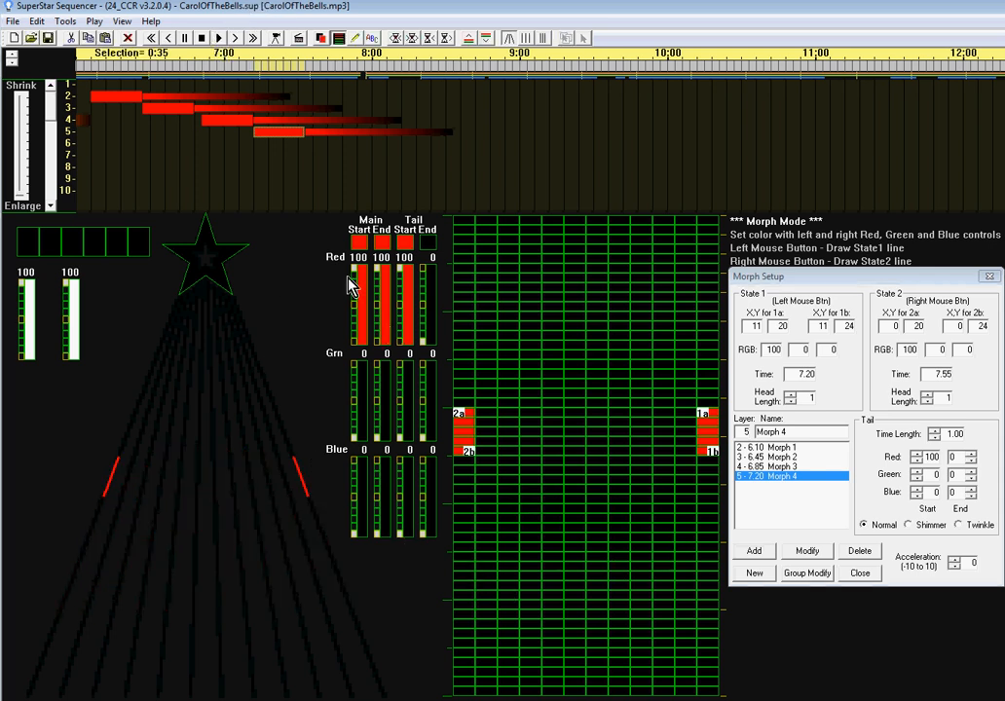
Step: Group-modify the tail time length of all four red morphs to 0.35 and play the sequence back
left_click_drag(111, 97, 370, 158)
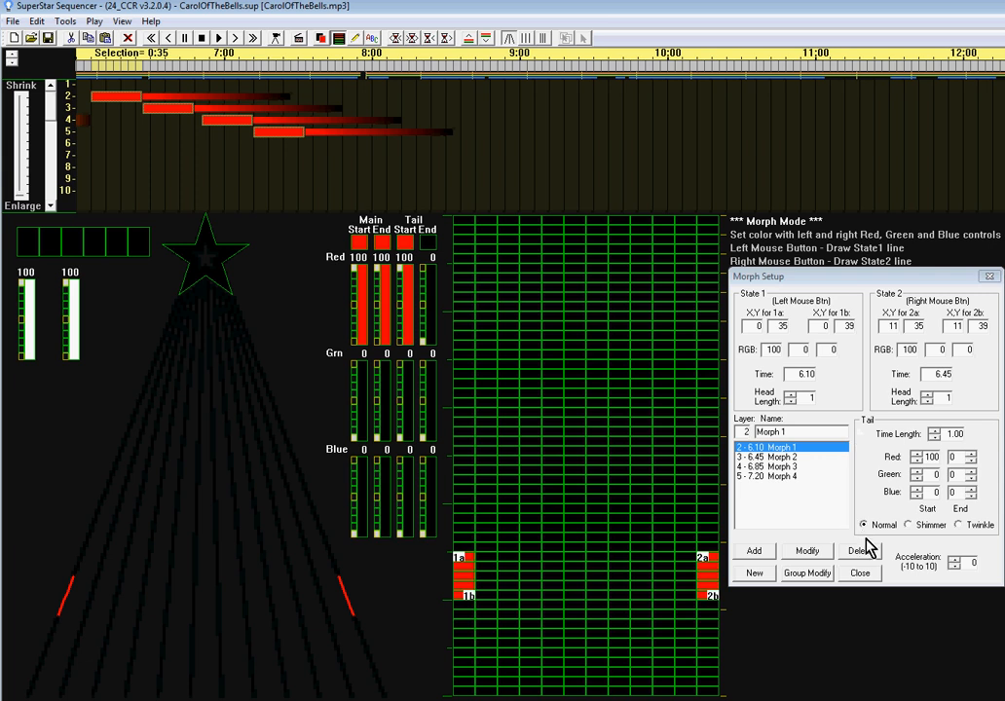
left_click(934, 438)
left_click(935, 438)
left_click(935, 438)
left_click(935, 438)
left_click(935, 438)
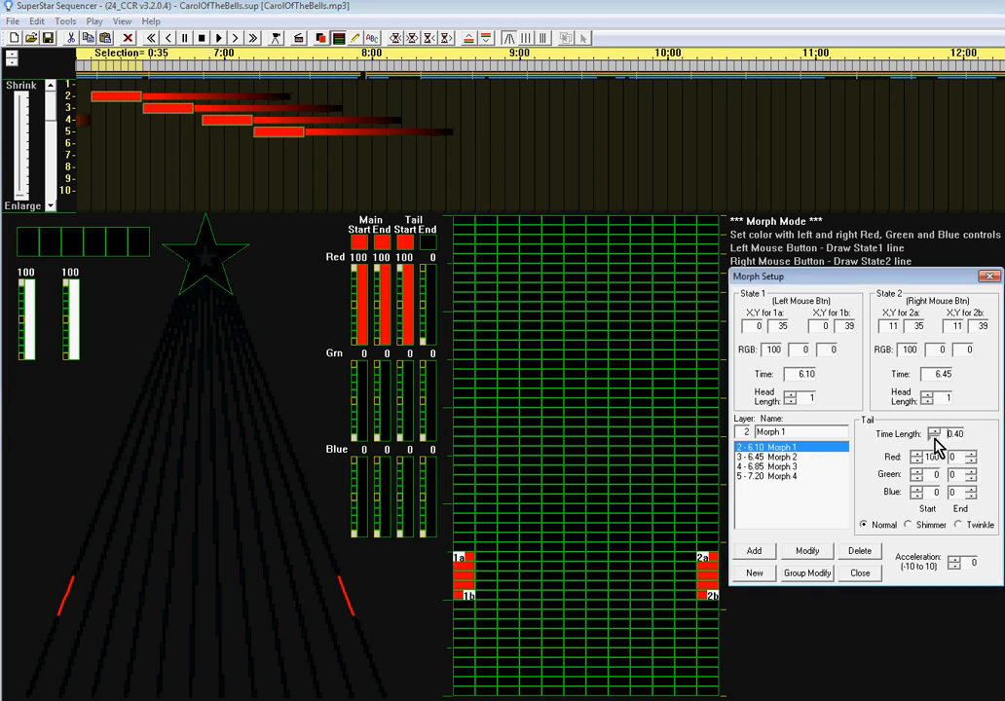
left_click(934, 438)
left_click(935, 438)
left_click(935, 433)
left_click(804, 574)
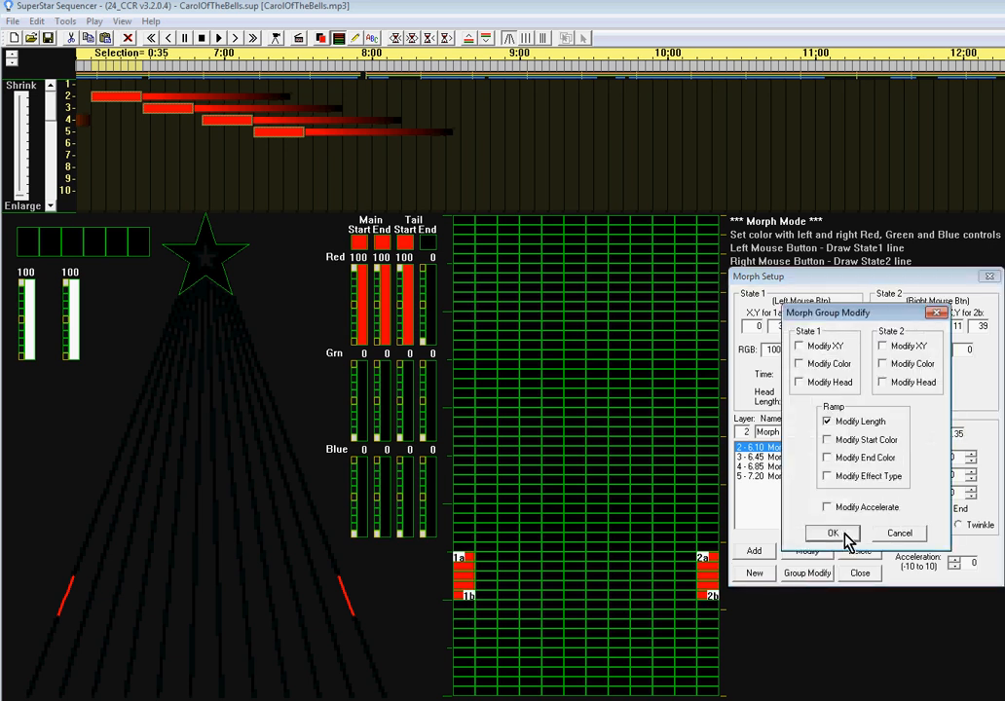
left_click(828, 537)
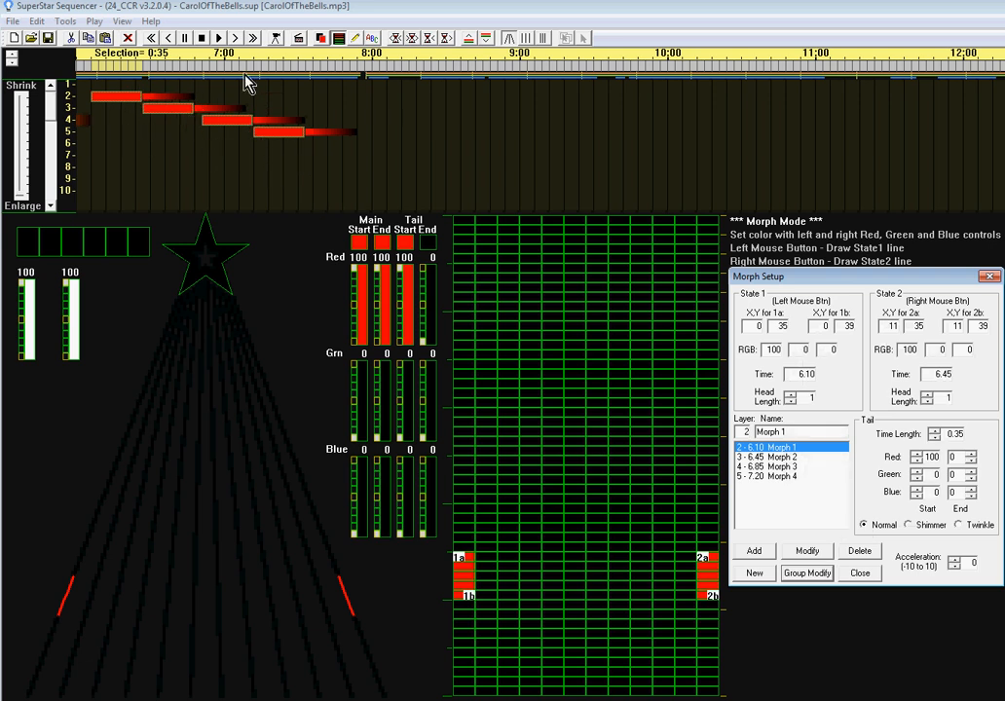
left_click(219, 37)
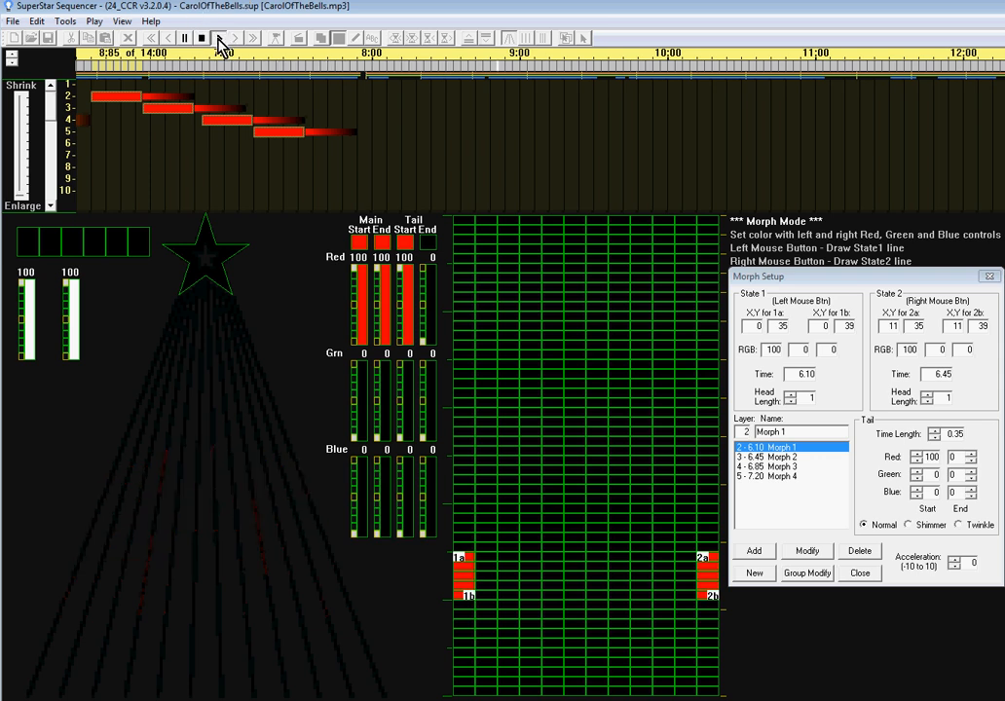
left_click(218, 39)
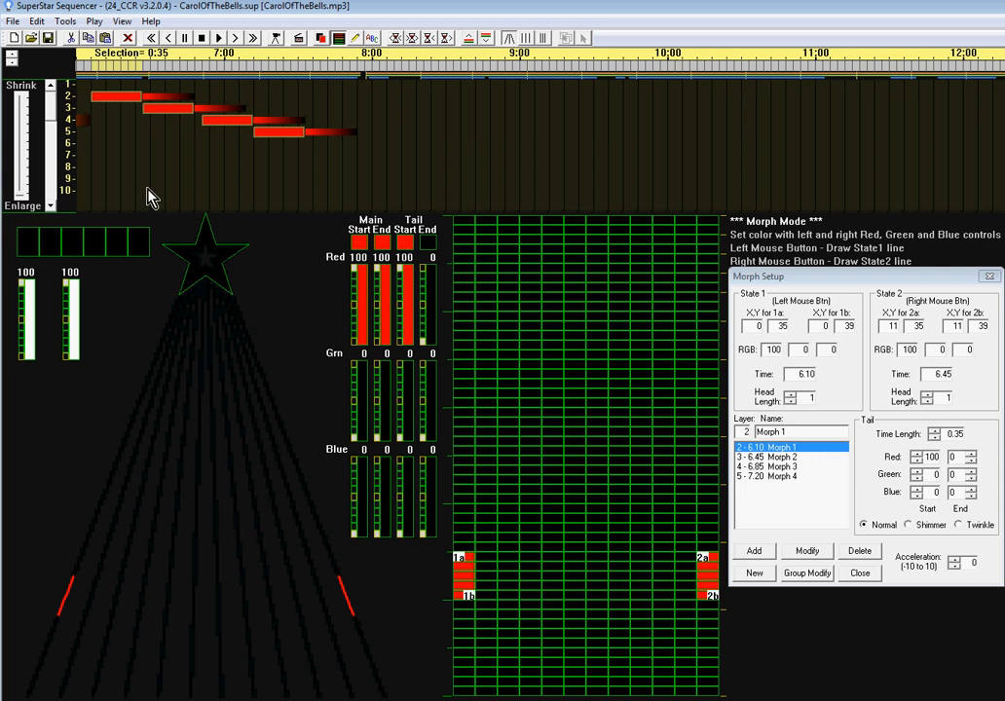
Step: Move the morph starting at 6.10 down to layer 5 and the one starting at 6.45 down to layer 4
left_click(118, 101)
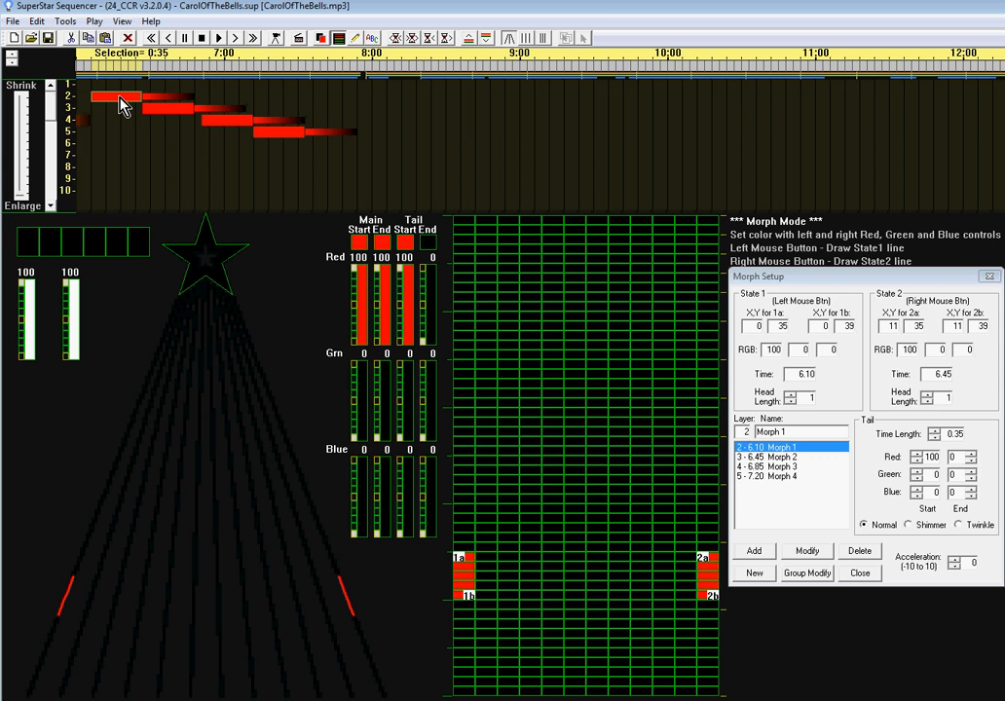
left_click(487, 40)
left_click(487, 39)
left_click(487, 40)
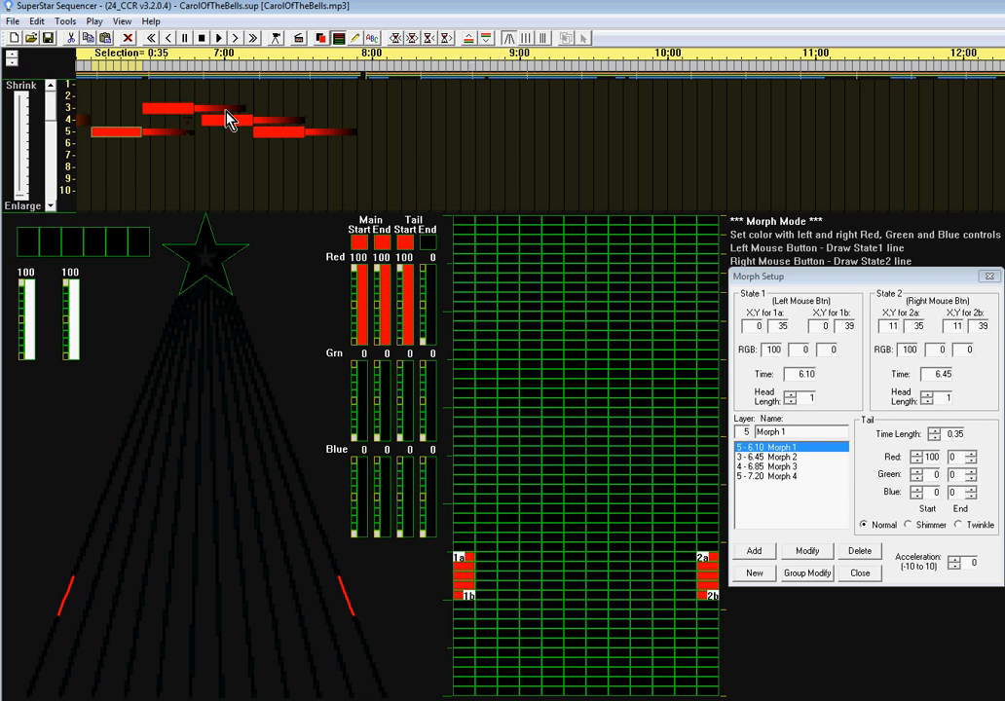
left_click(168, 109)
left_click(487, 39)
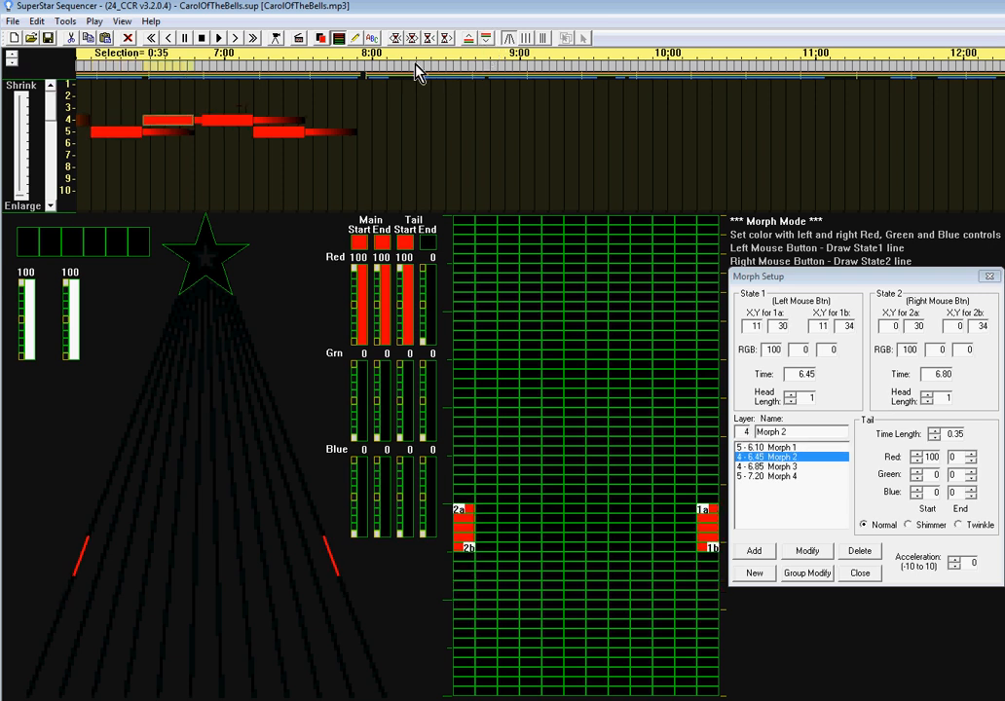
Step: Move the 6.85 morph up to layer 3 and the 7.20 morph up to layer 2, and play the sequence back
left_click(223, 121)
left_click(469, 39)
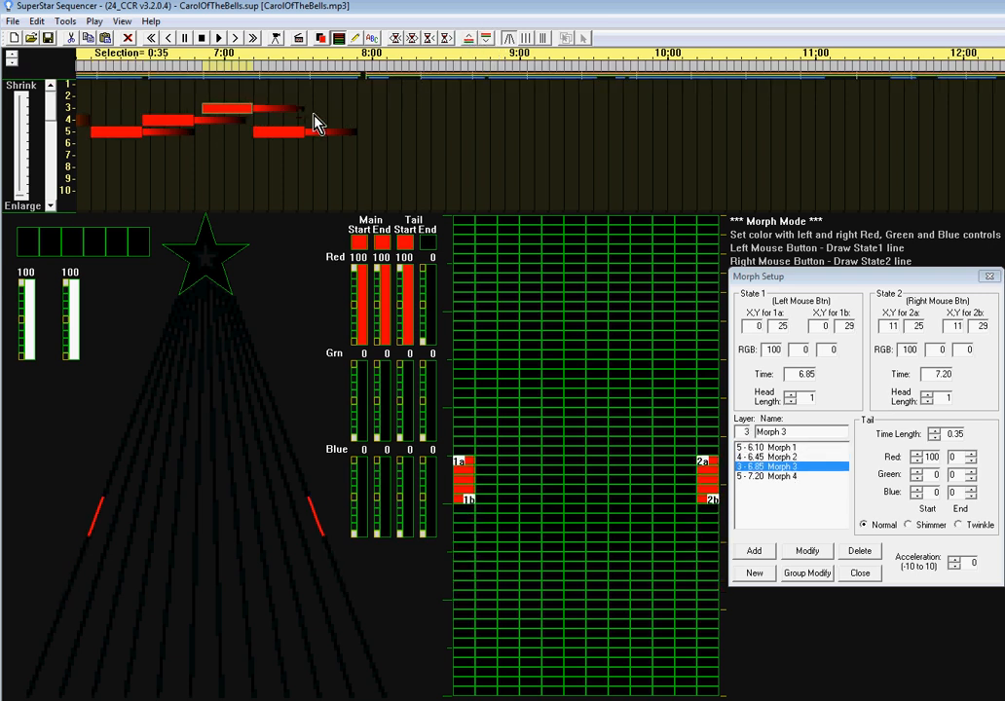
left_click(273, 131)
left_click(471, 39)
left_click(470, 39)
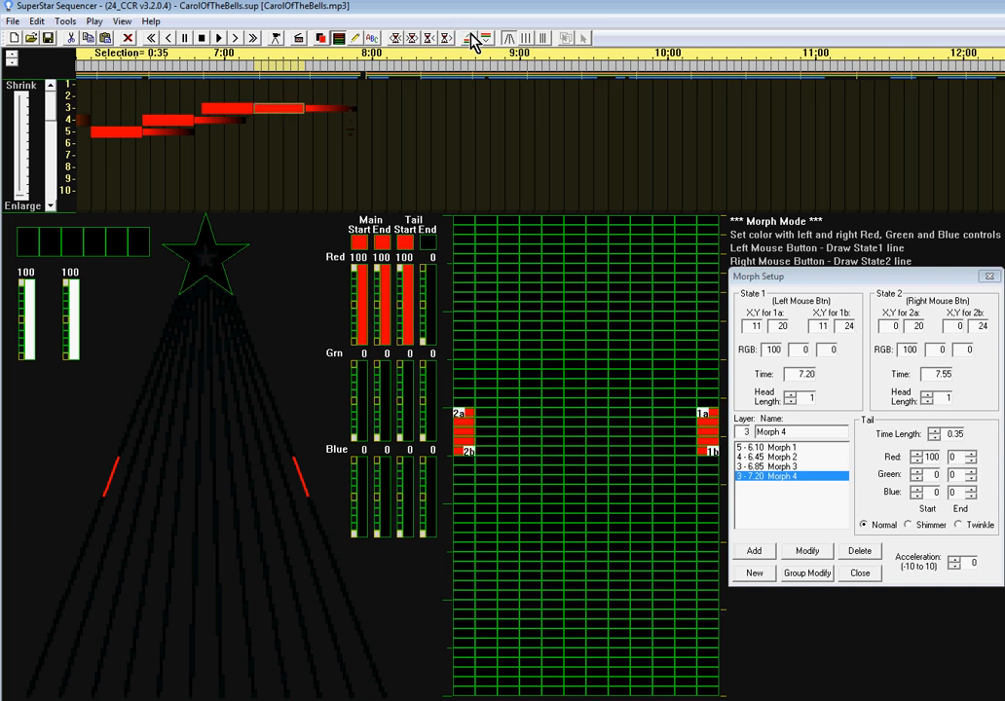
left_click(471, 39)
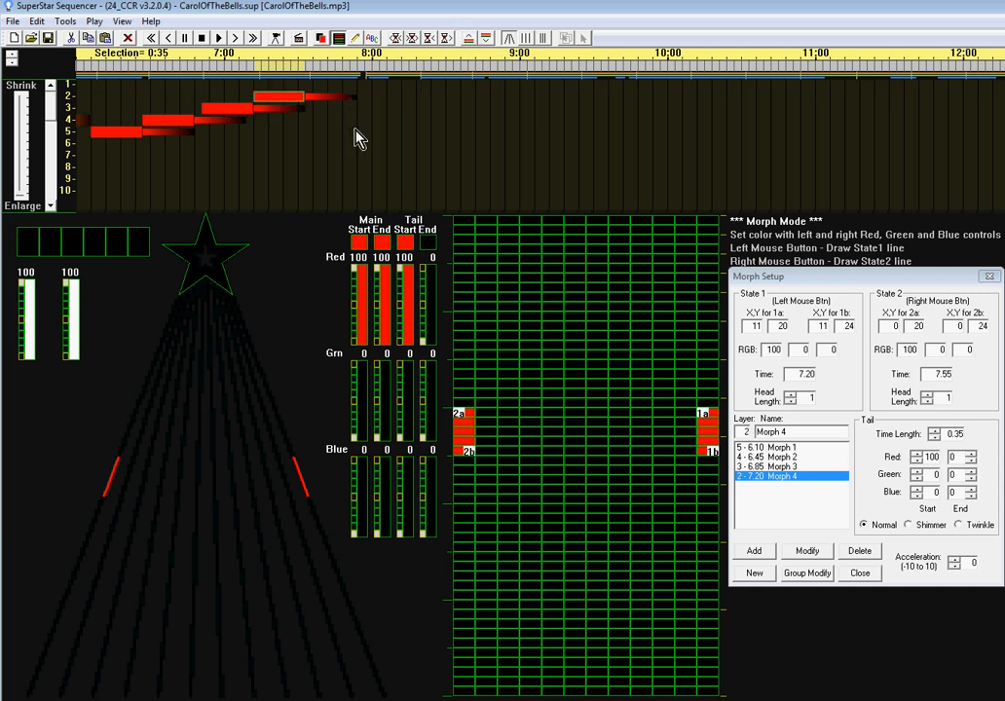
left_click(222, 38)
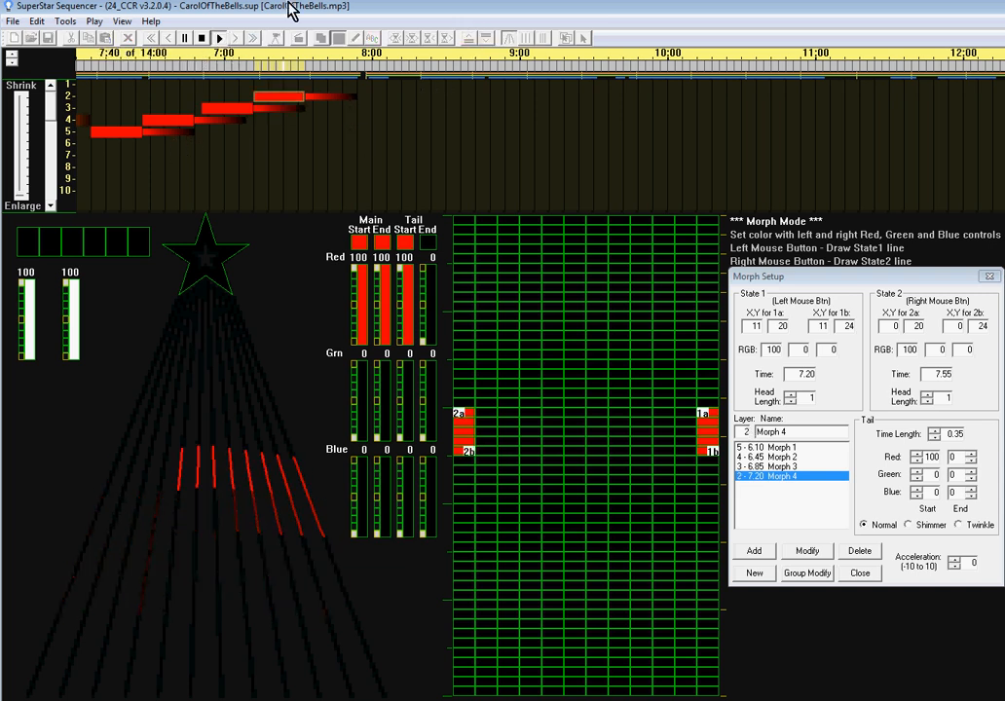
left_click(202, 38)
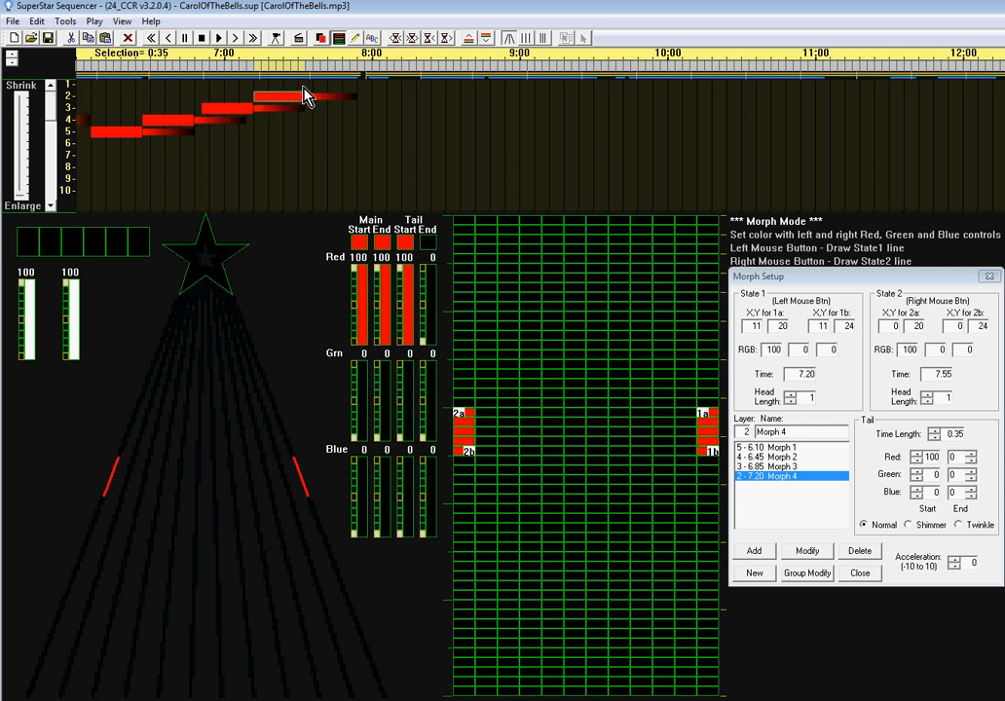
Step: Paste a copy of the 6.85 morph after the last morph and shift it earlier to run from 7.55 to 7.90
left_click(232, 113)
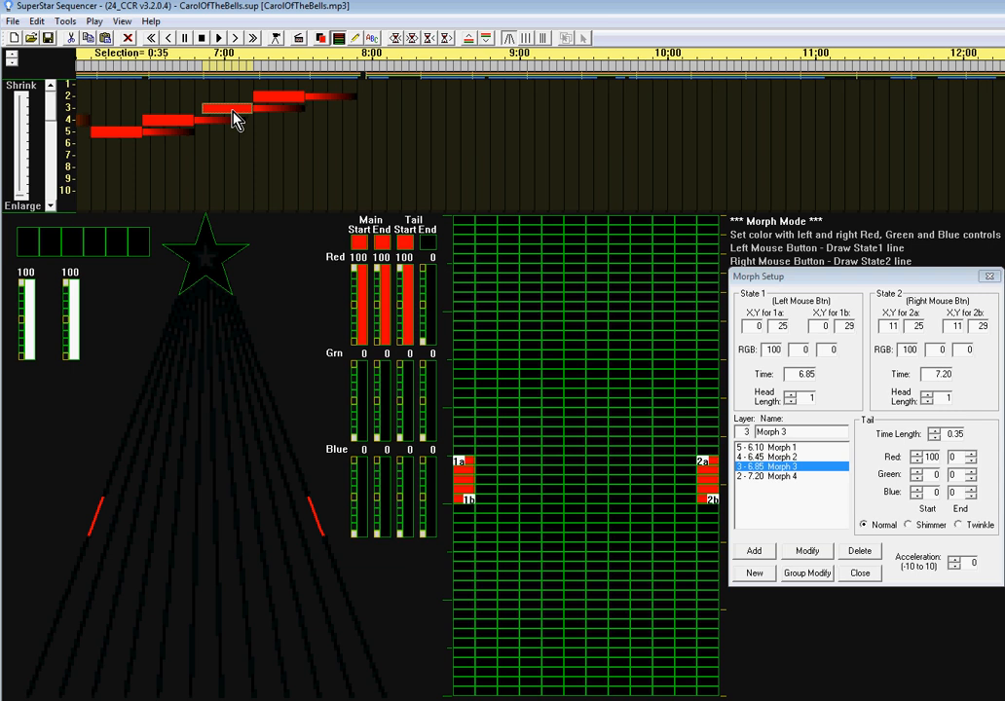
left_click(370, 76)
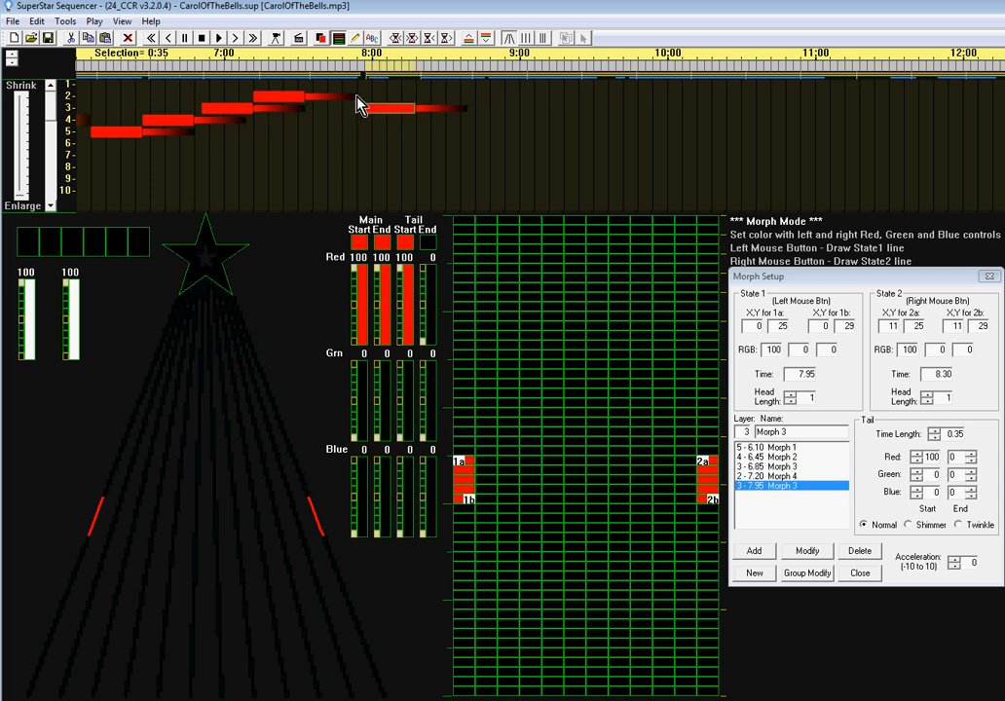
left_click(397, 44)
left_click(398, 44)
left_click(397, 43)
left_click(397, 44)
left_click(398, 44)
left_click(397, 44)
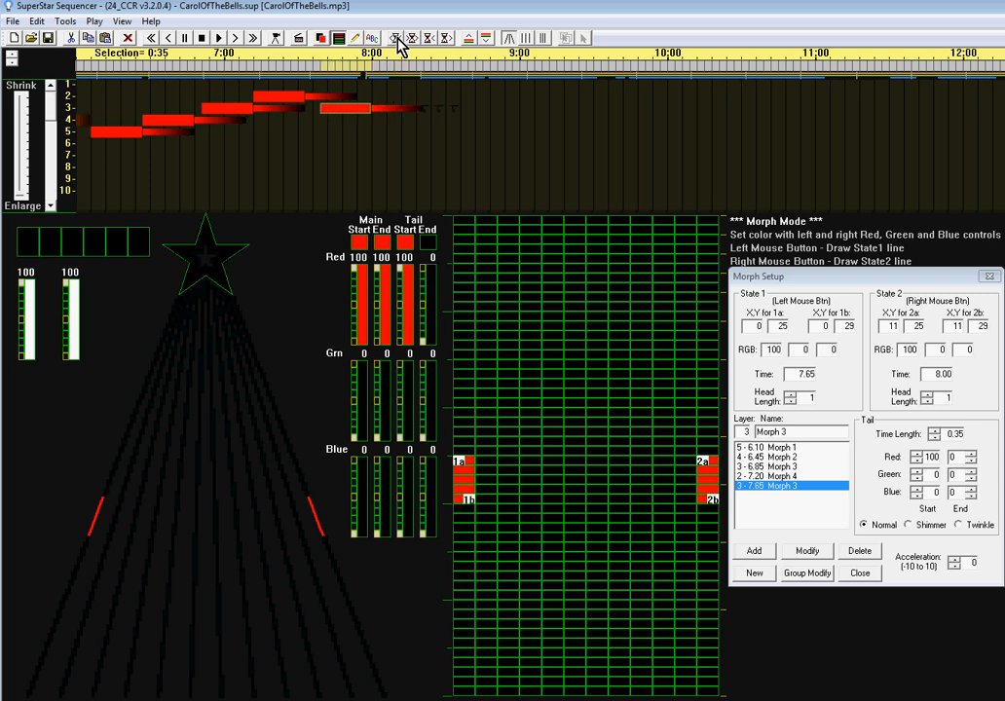
left_click(397, 44)
left_click(397, 44)
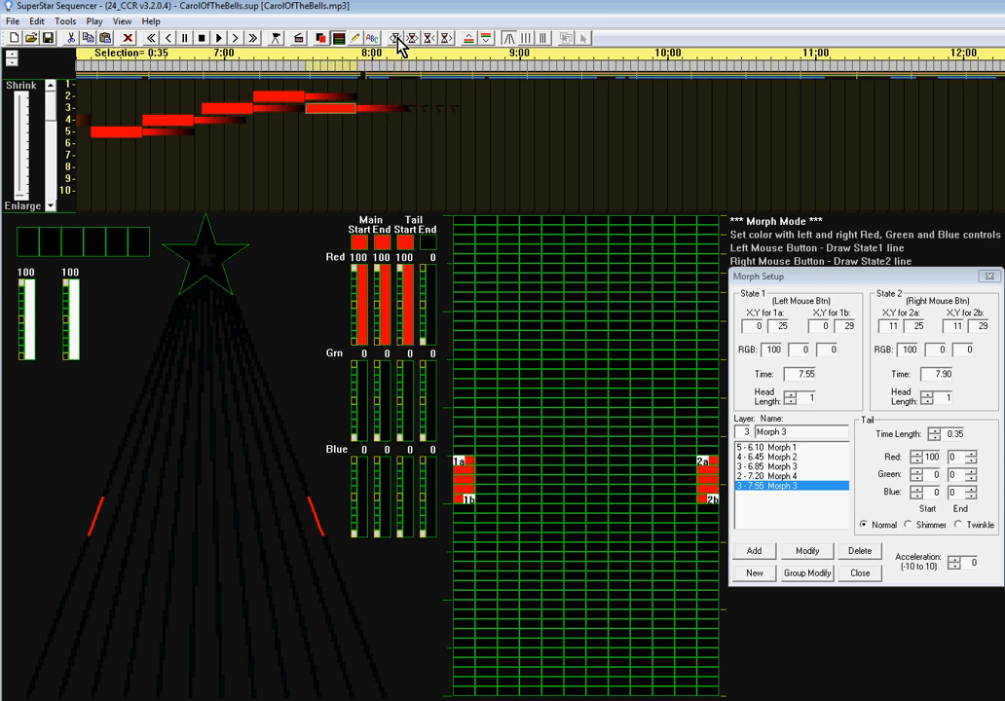
Step: Paste copies of the 6.45 morph at 7.95 and the 6.10 morph at 8.30, and play the sequence back
left_click(174, 122)
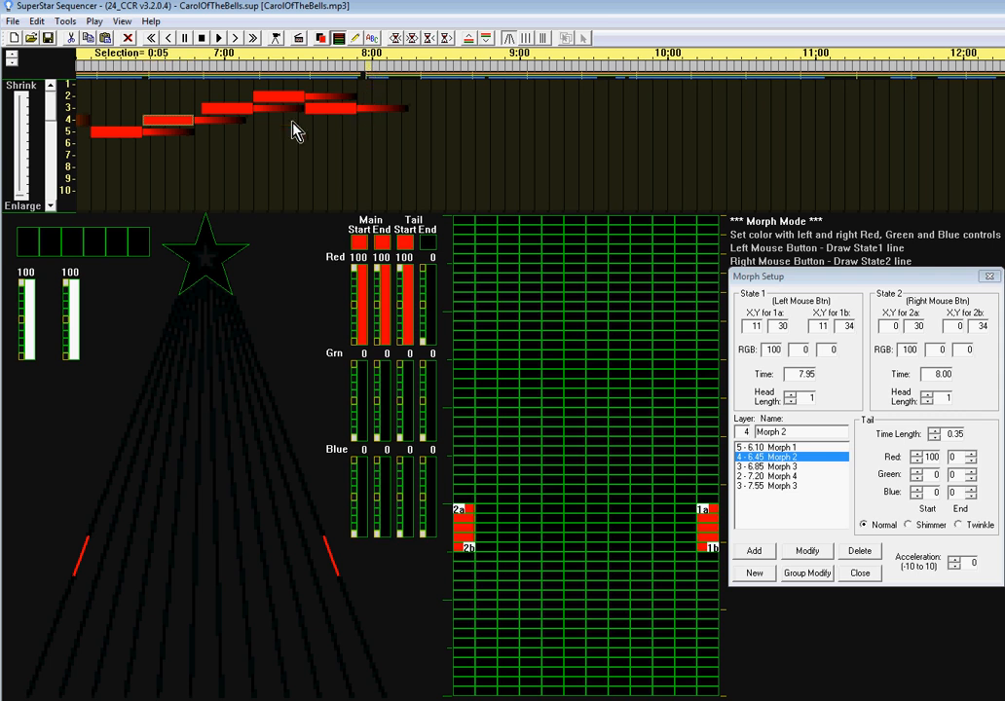
left_click(107, 39)
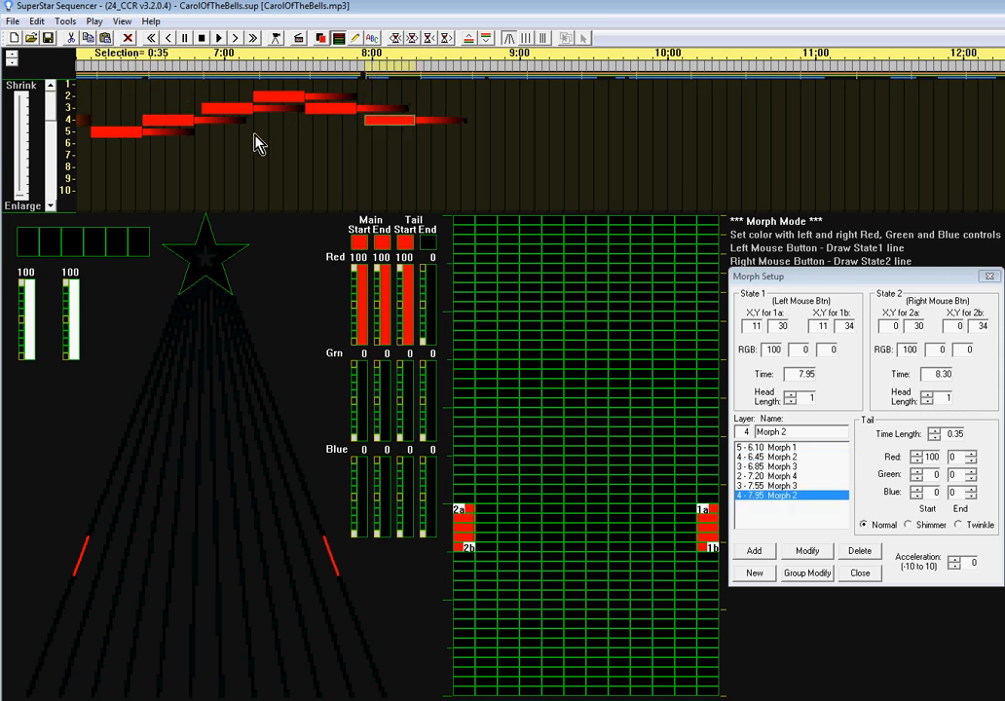
left_click(126, 130)
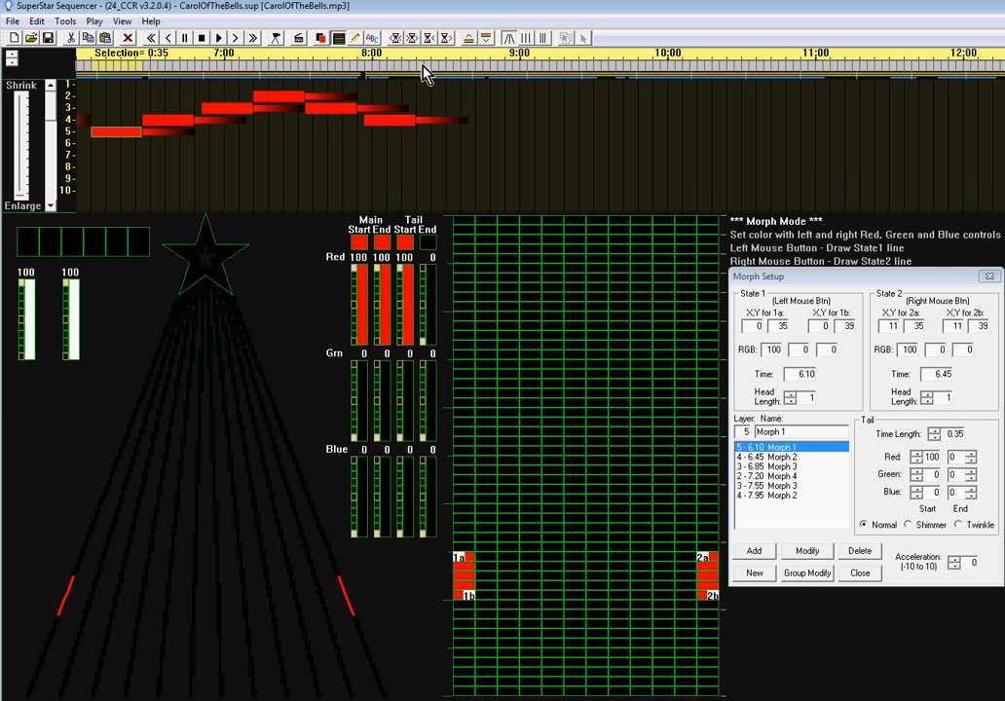
left_click(102, 37)
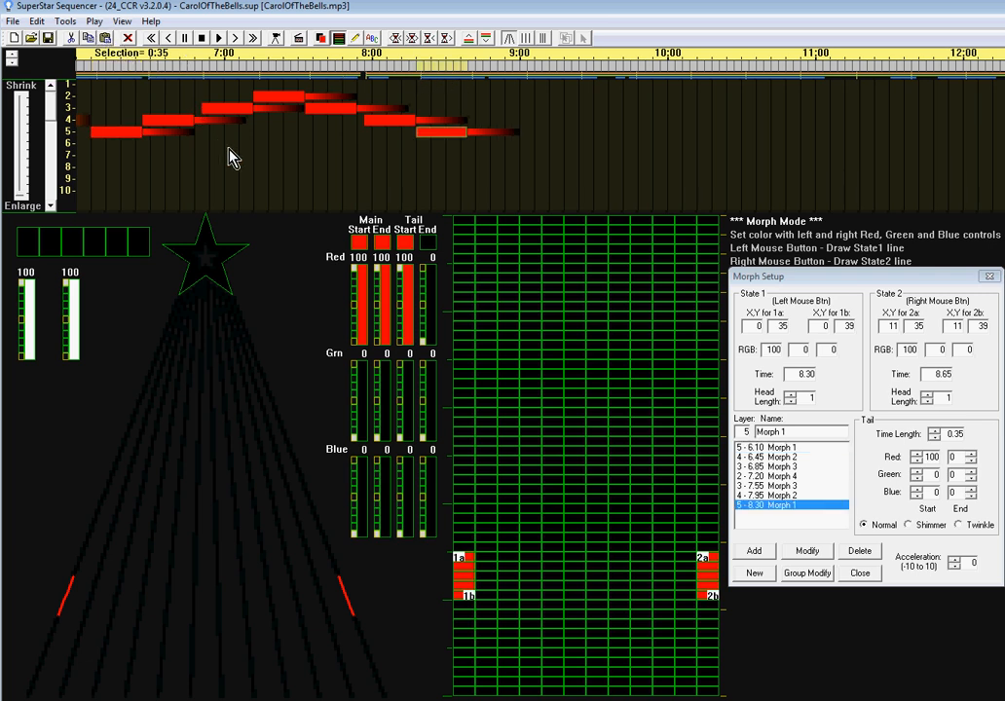
left_click(220, 39)
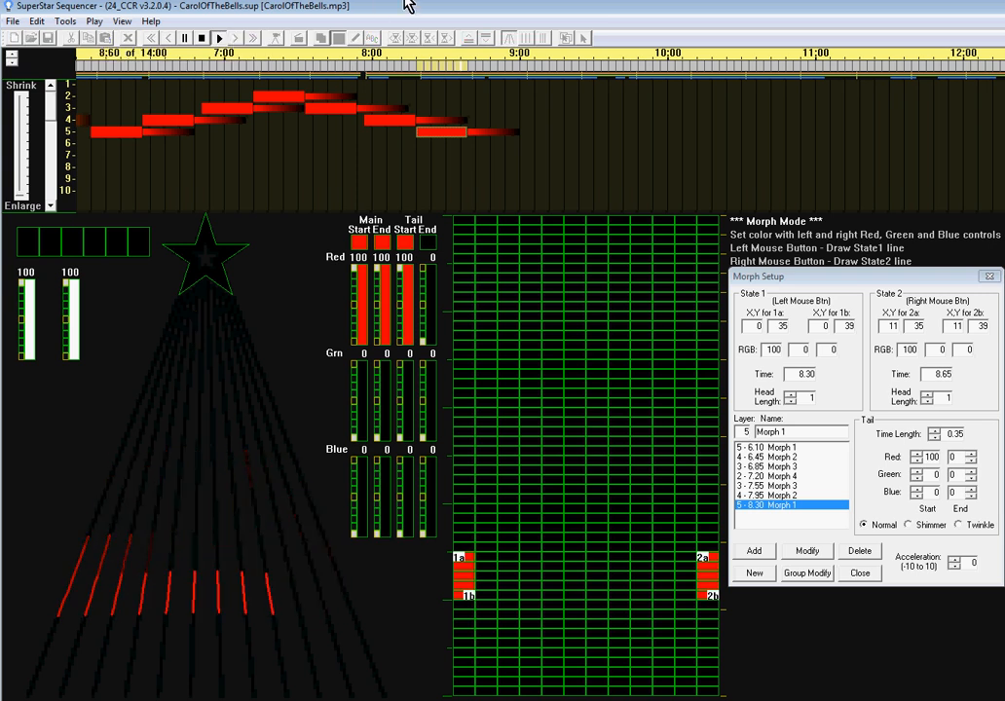
left_click(220, 41)
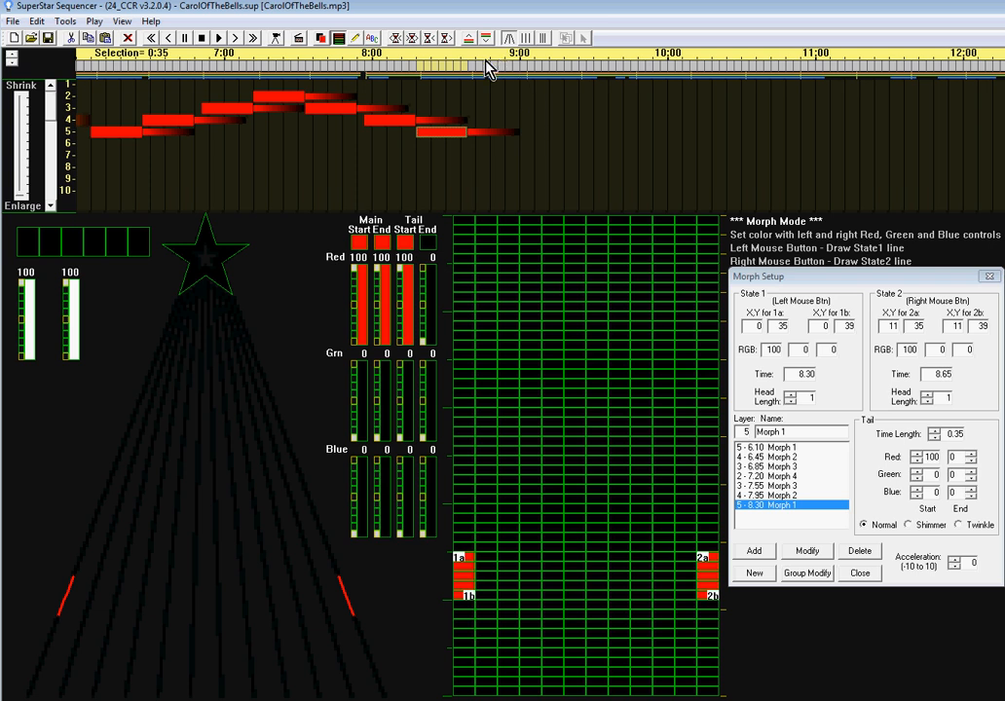
Step: Add a red morph from 8.65 to 9.00, sweeping rows 40–44 from column 11 to column 0
left_click_drag(472, 67, 516, 67)
left_click_drag(711, 604, 710, 645)
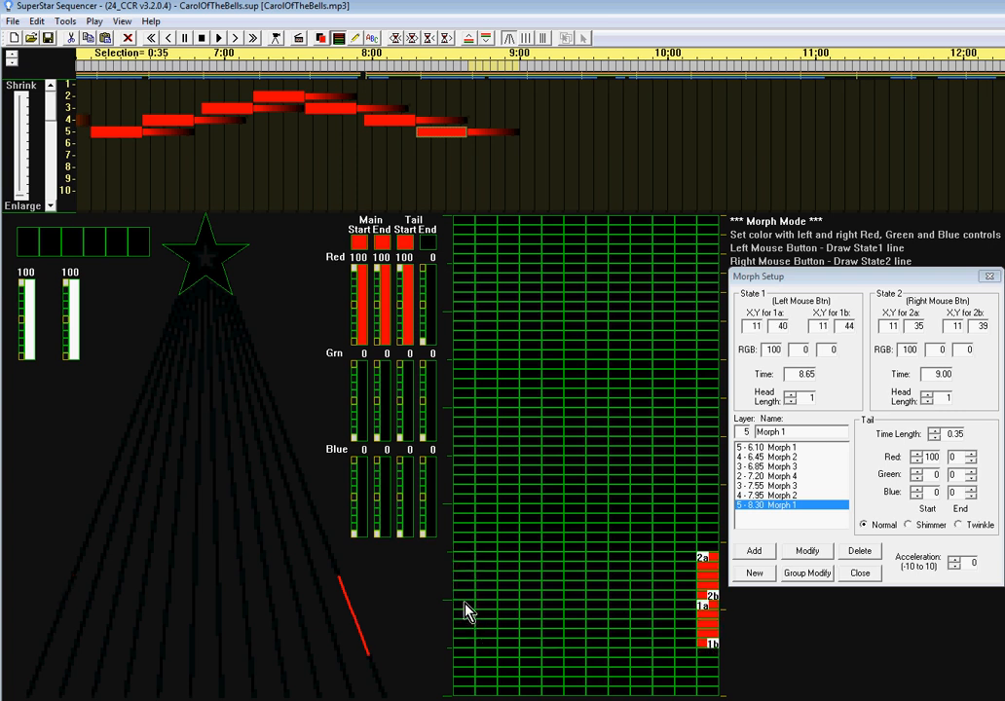
left_click_drag(466, 604, 468, 646)
left_click(754, 550)
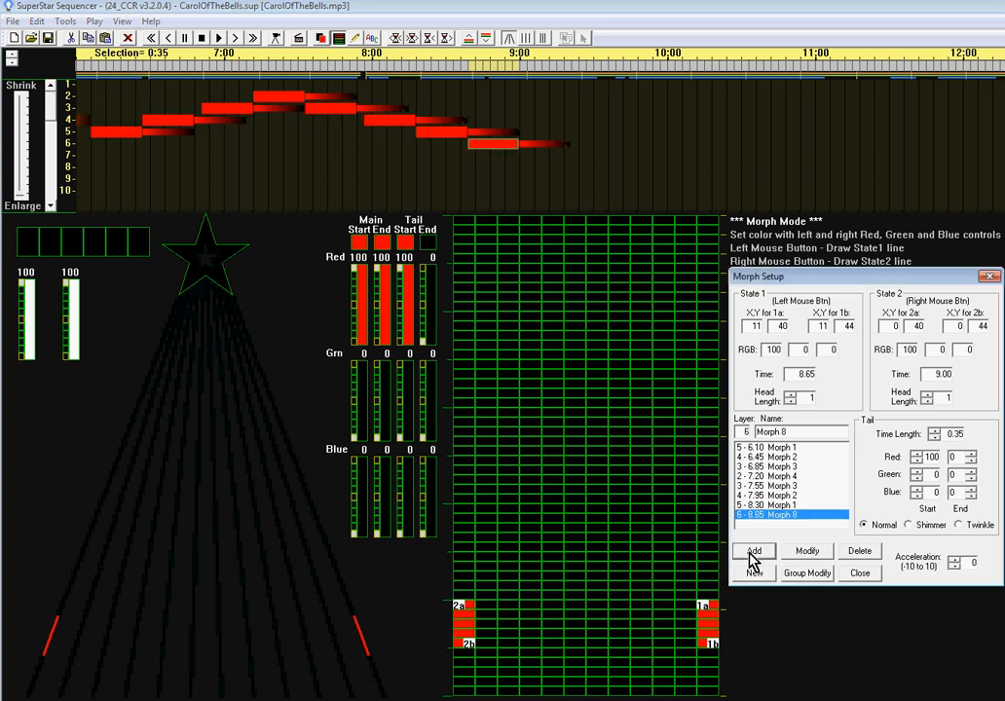
Step: Add a red morph from 9.05 to 9.40, sweeping rows 45–49 from column 0 to column 11, and play the sequence back
left_click(532, 74)
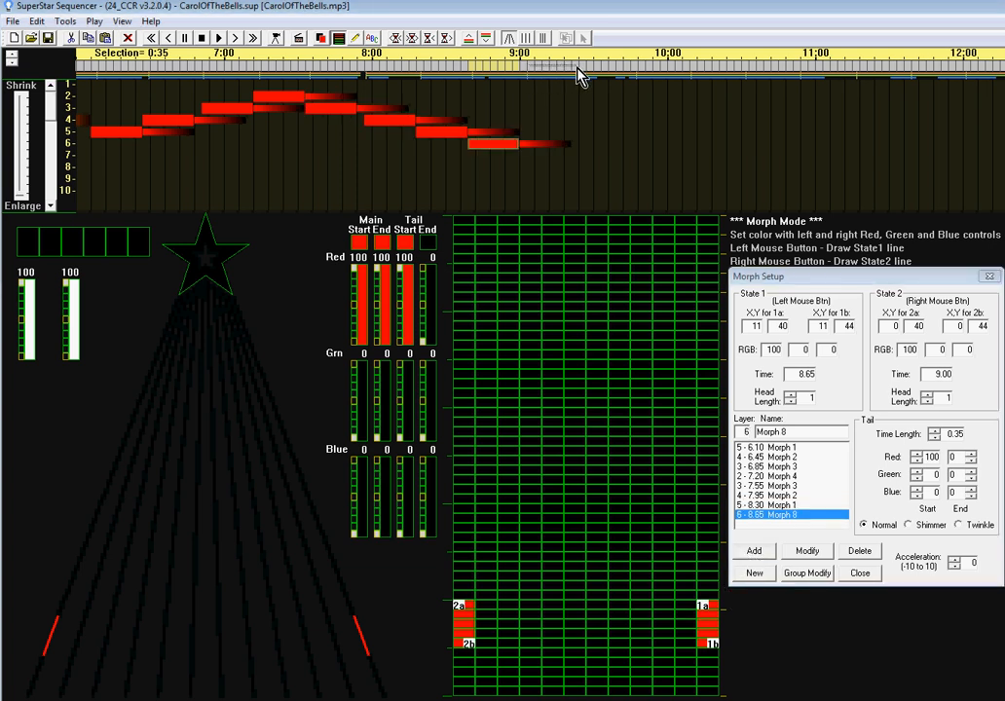
left_click_drag(576, 66, 577, 67)
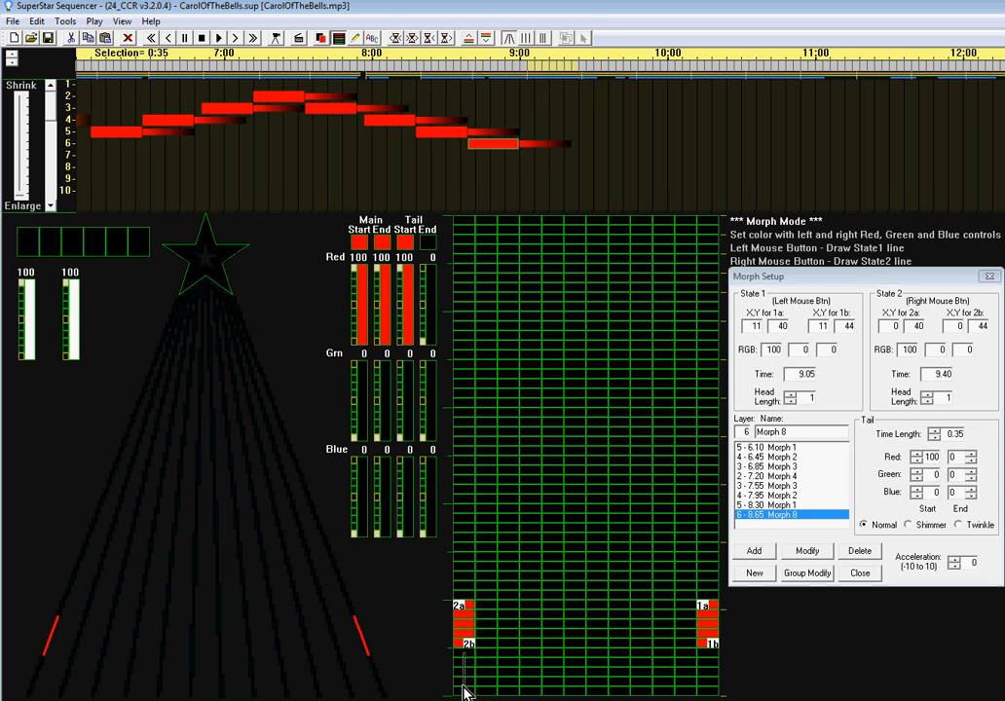
left_click_drag(462, 653, 463, 691)
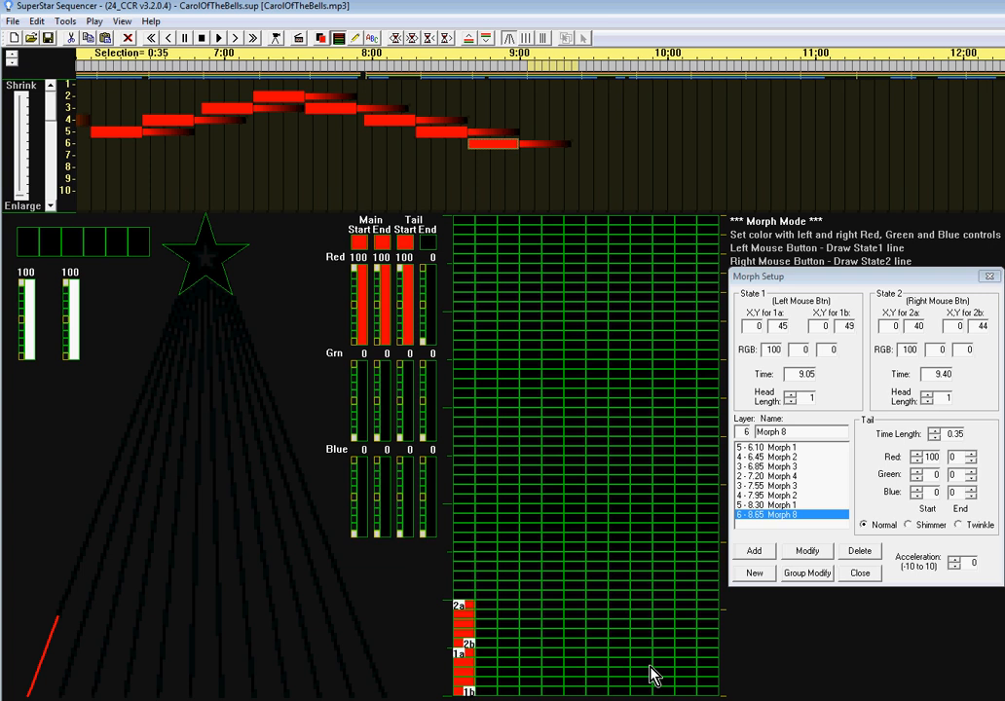
left_click_drag(704, 654, 708, 690)
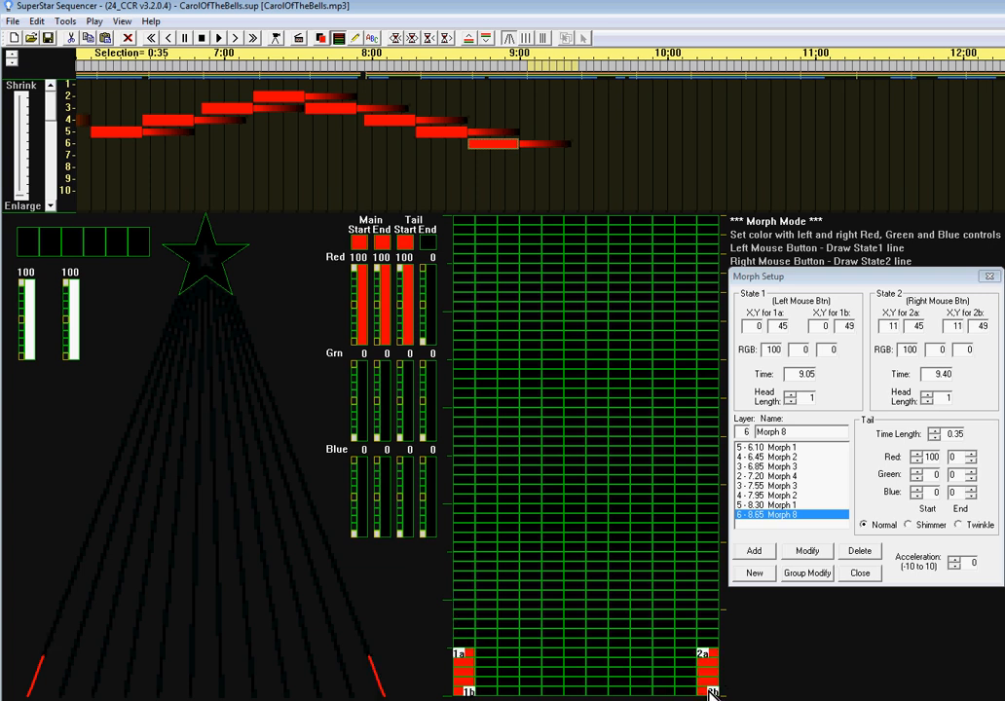
left_click(751, 552)
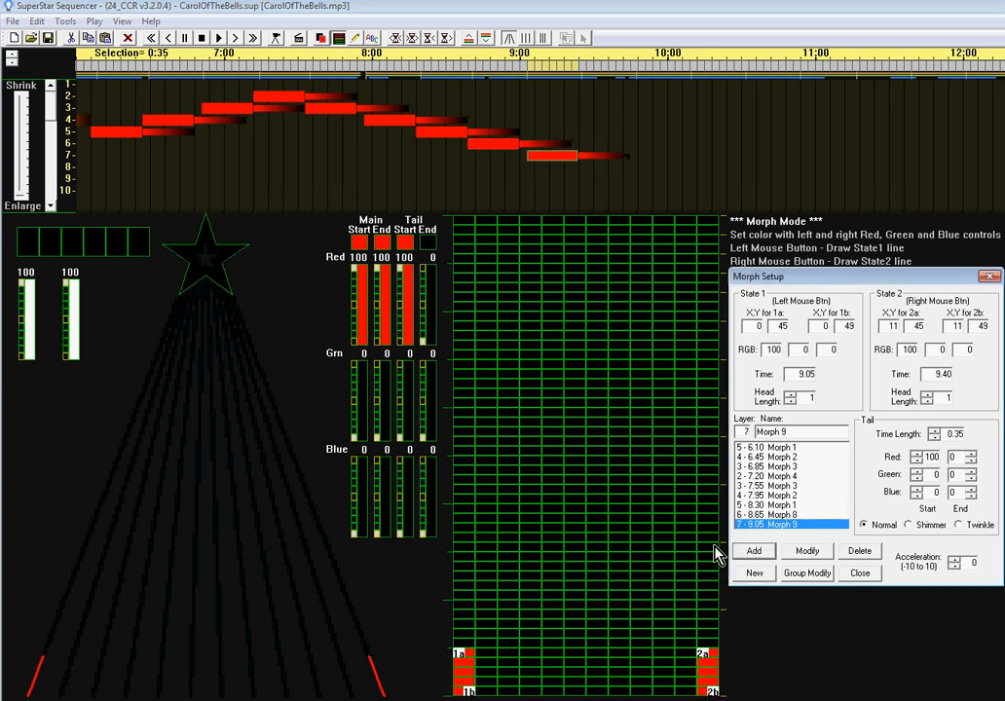
left_click(218, 39)
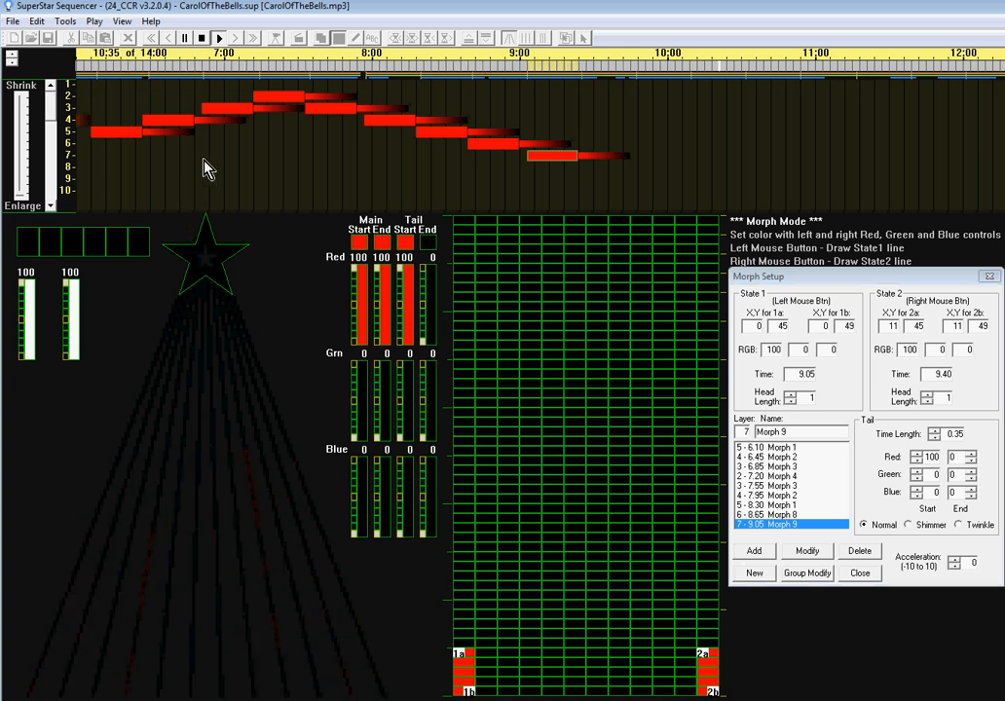
left_click(219, 39)
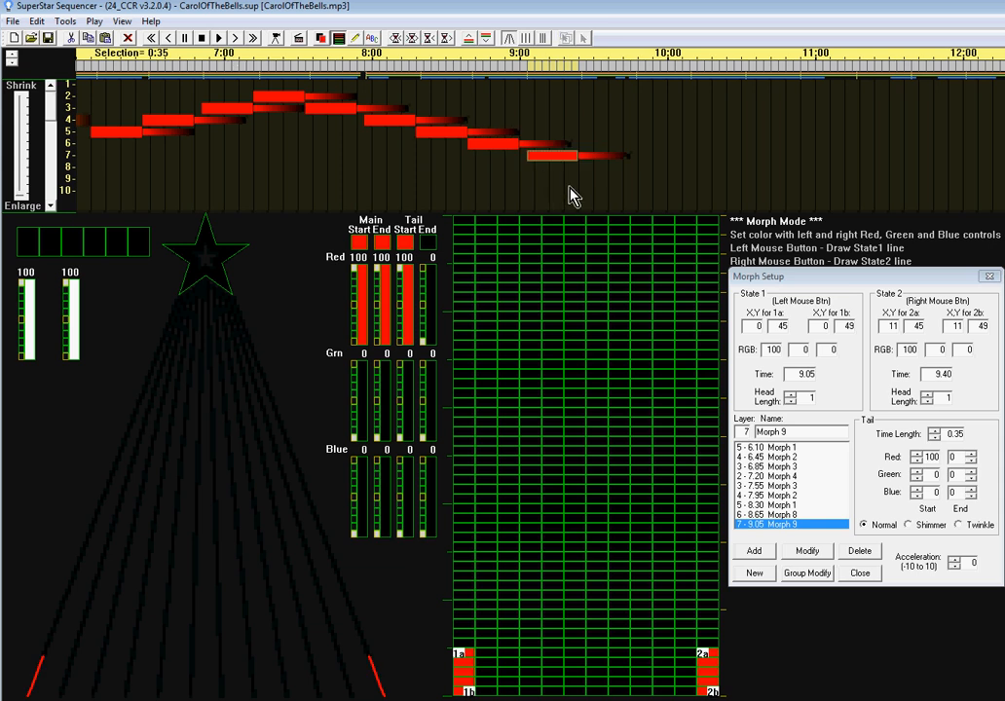
Step: Paste copies of the 8.65 morph at 9.40 and the 8.30 morph at 9.75
left_click(495, 151)
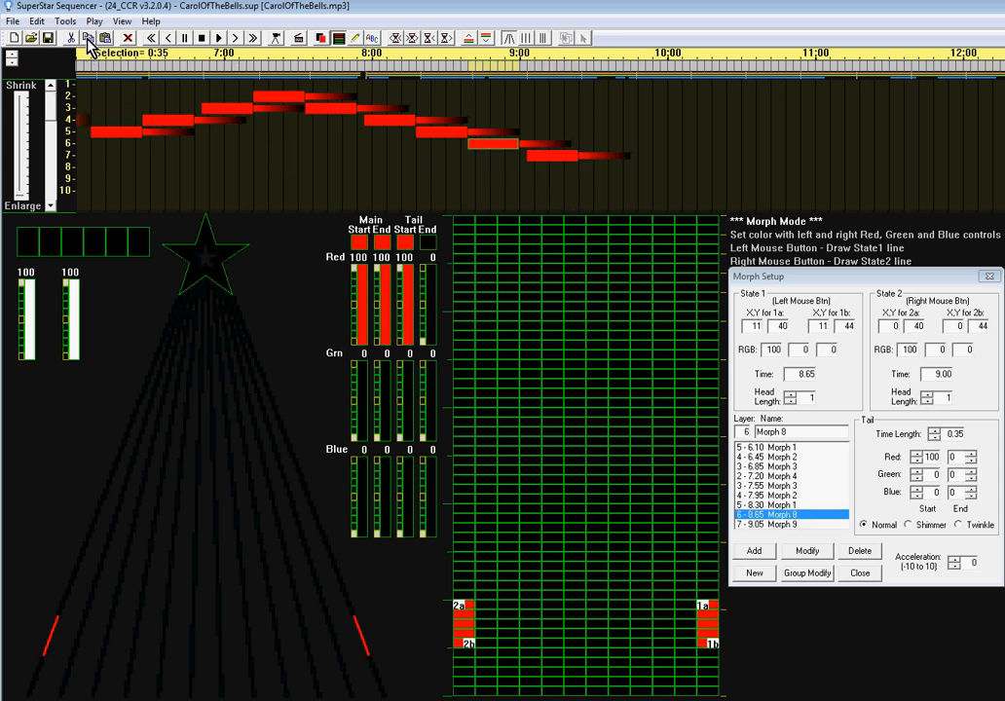
left_click(571, 78)
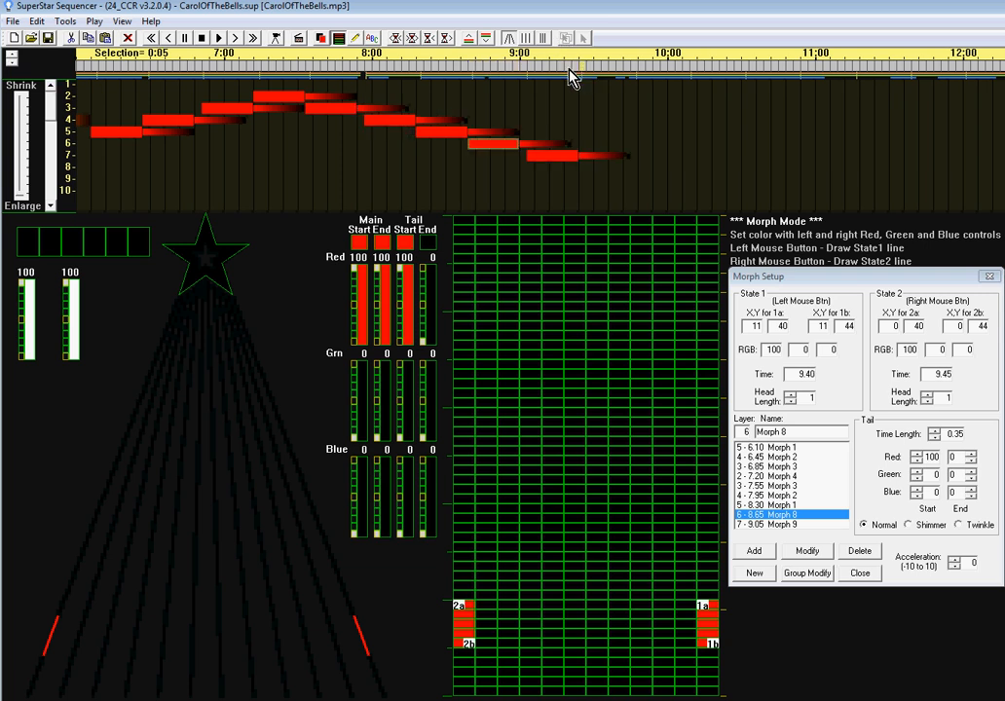
left_click(105, 39)
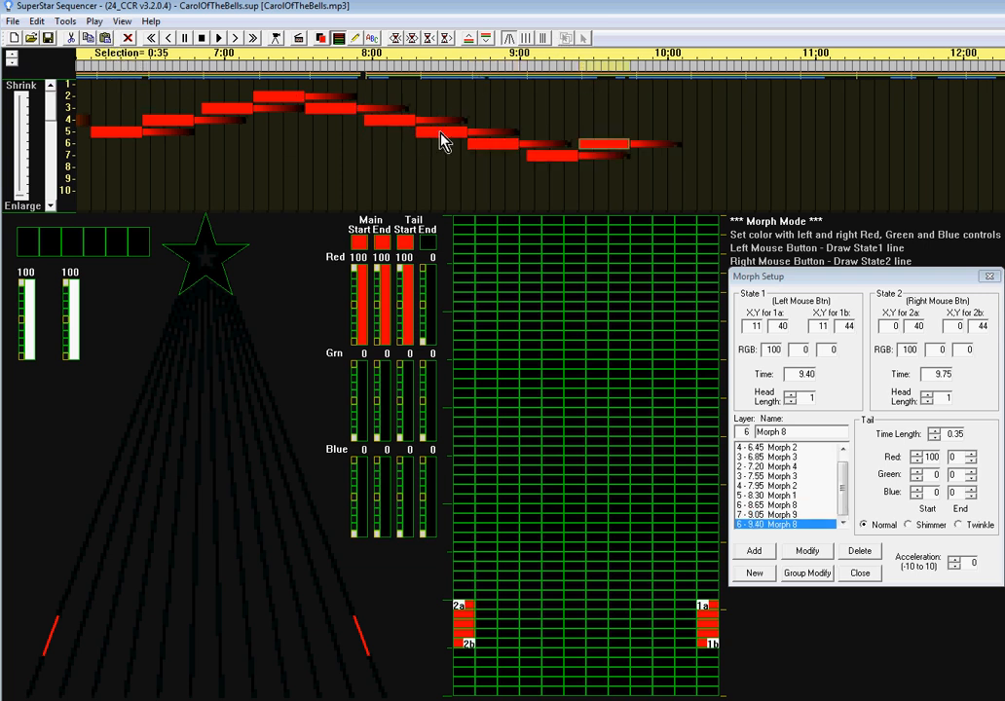
left_click(440, 131)
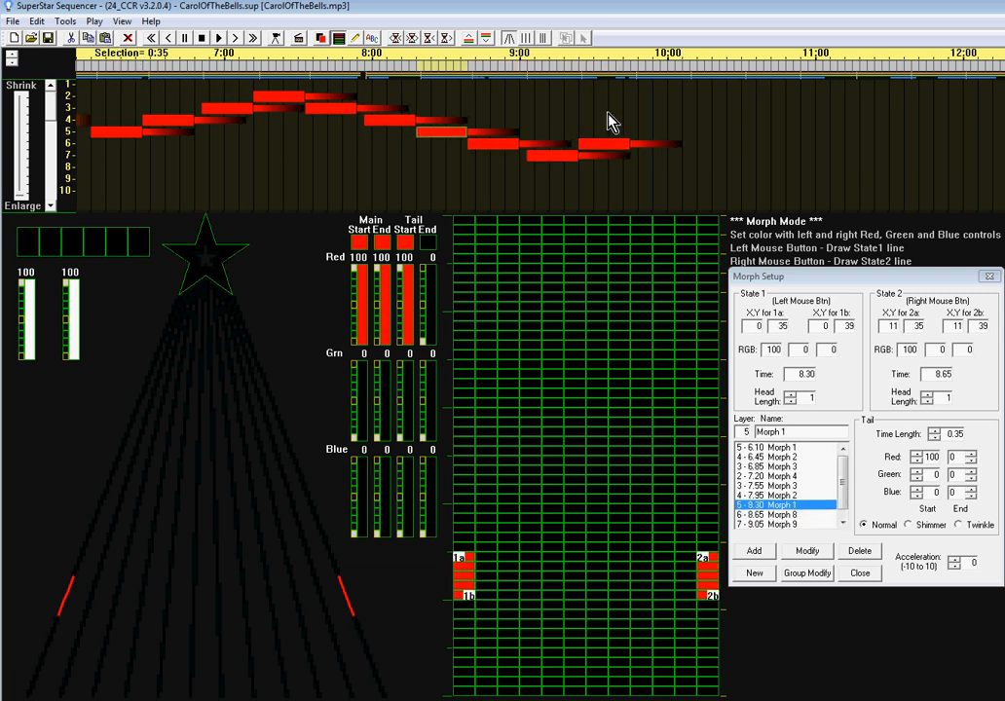
left_click(105, 39)
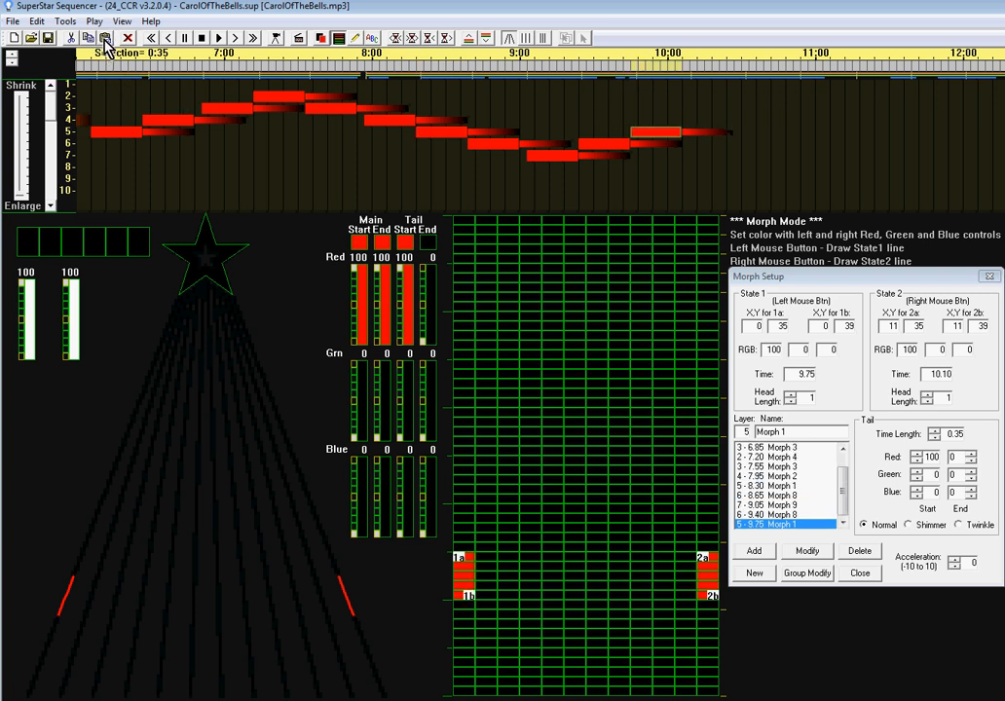
Step: Paste copies of the 7.95 morph at 10.15 and the 7.55 morph at 10.50
left_click(390, 123)
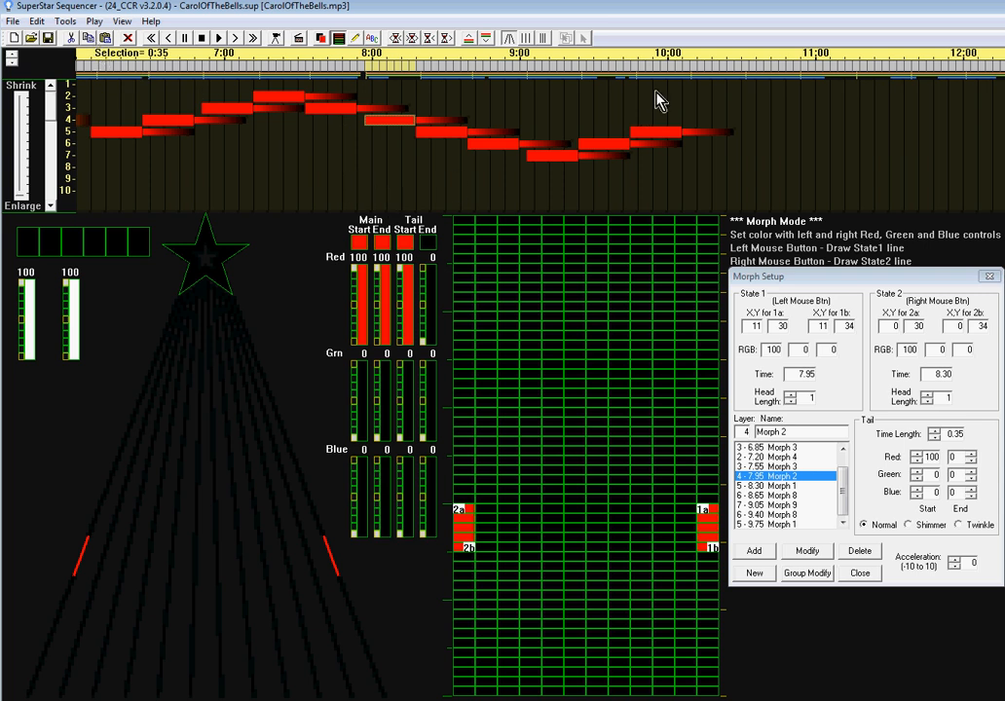
left_click(693, 68)
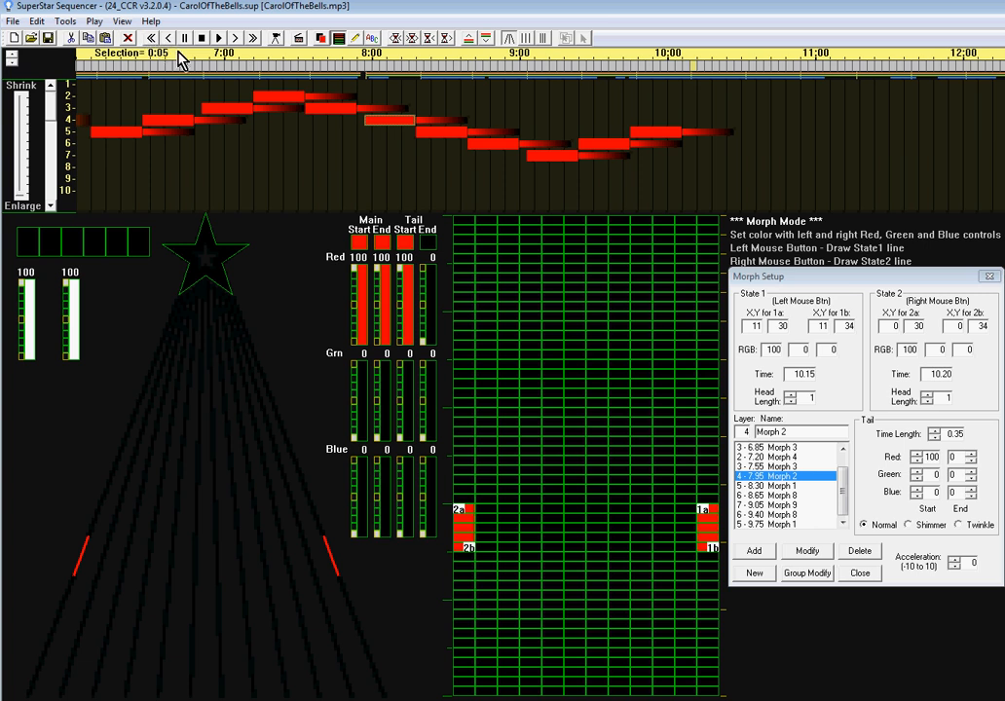
key("ctrl+v")
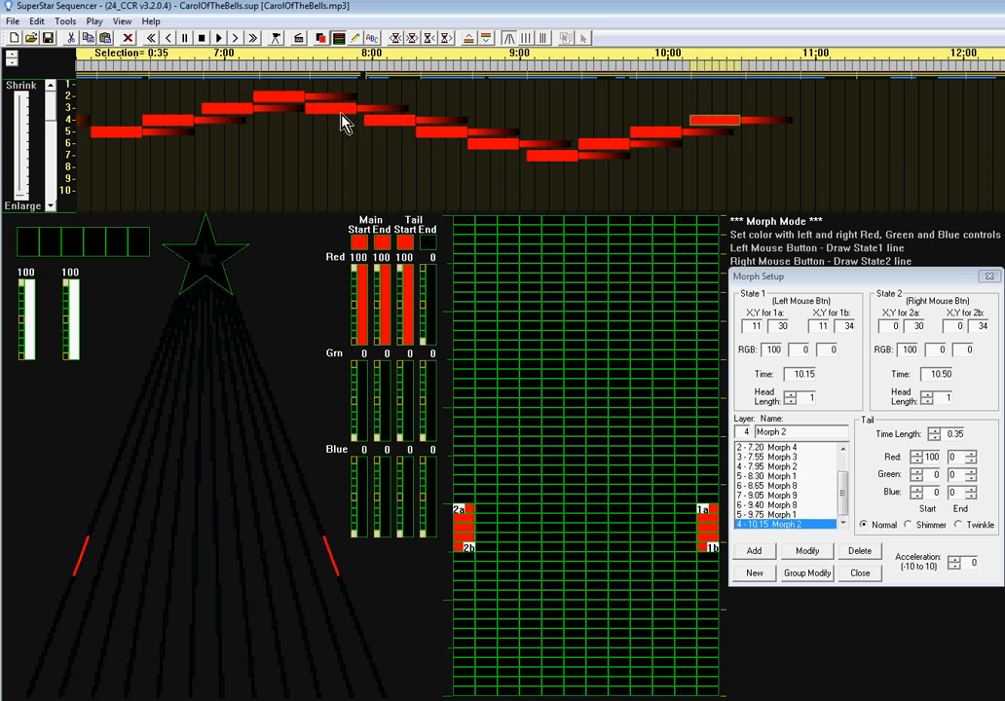
left_click(339, 111)
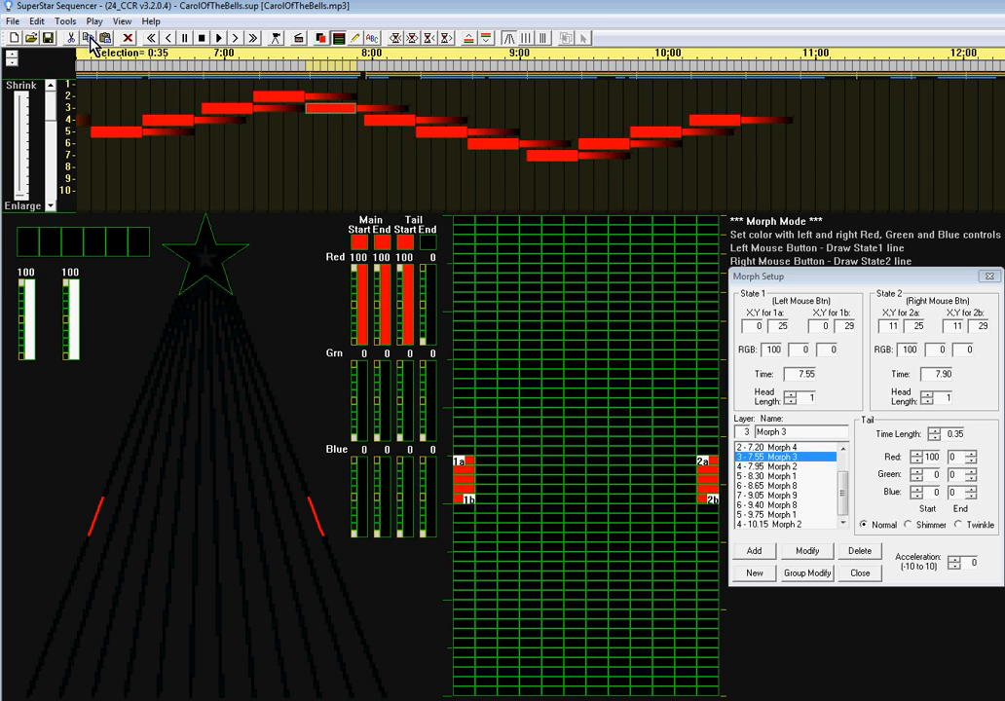
left_click(744, 67)
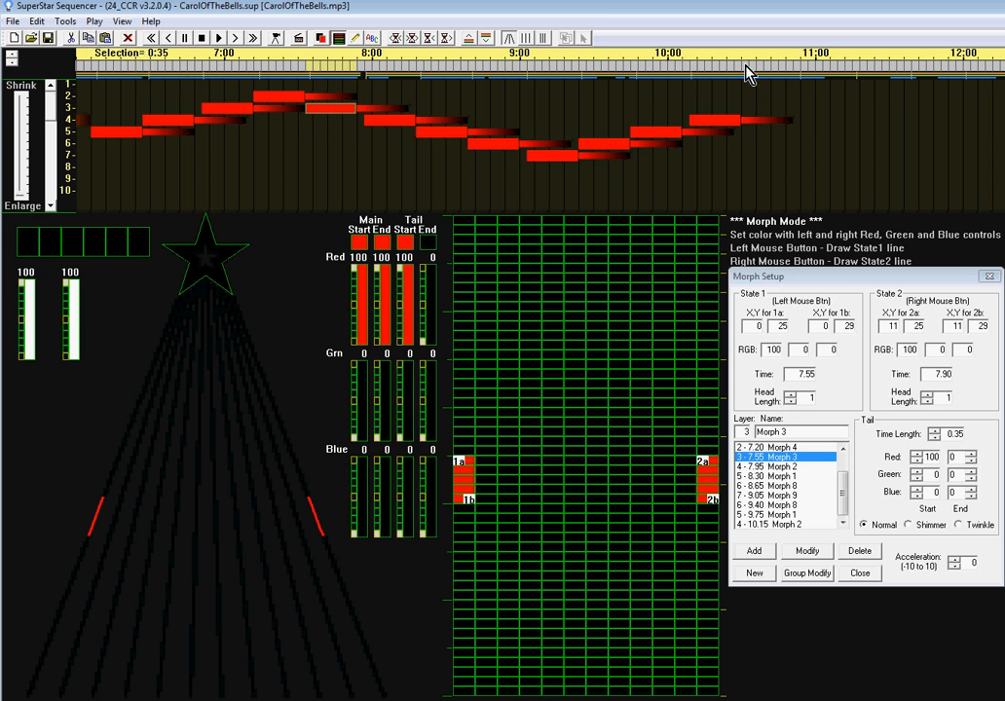
left_click(107, 39)
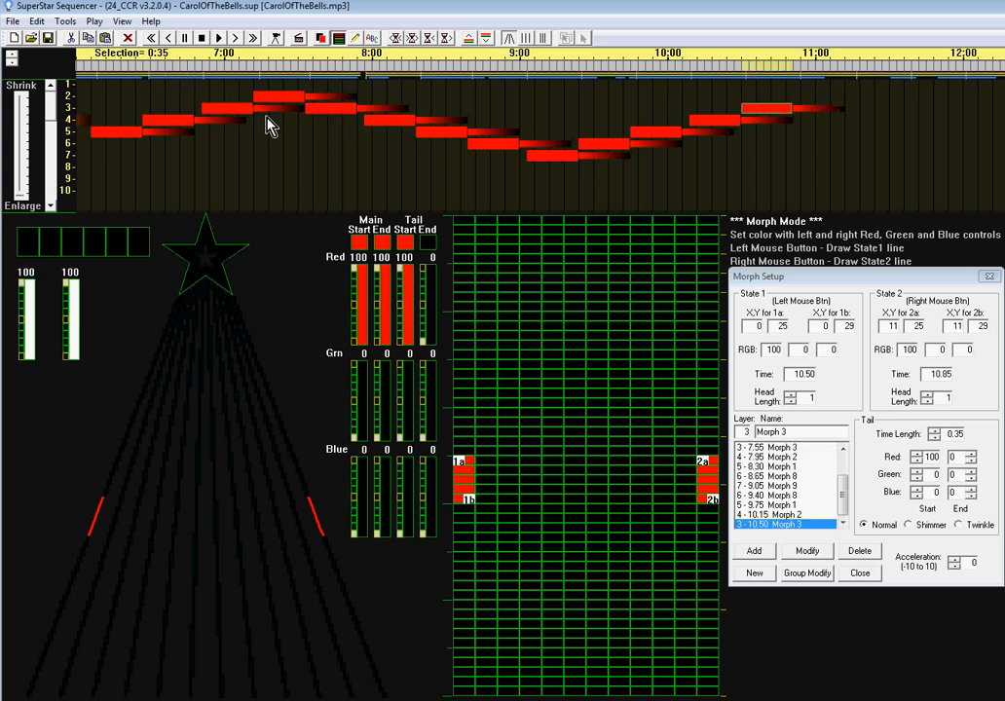
Step: Paste a copy of the 7.20 morph at 10.90 and play the sequence back
left_click(282, 98)
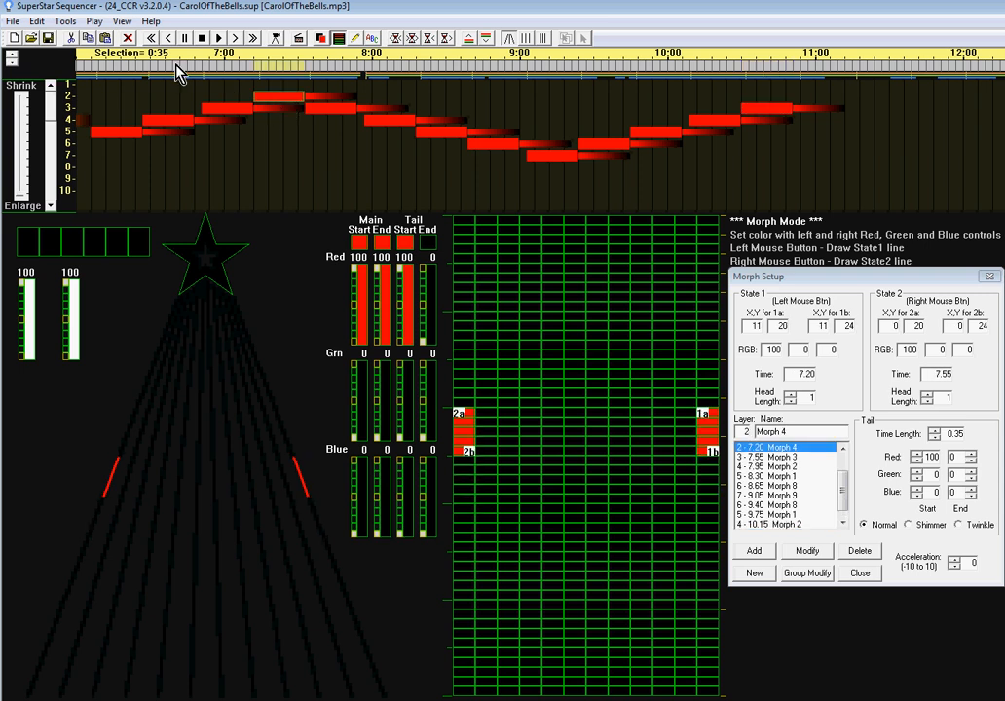
left_click(805, 67)
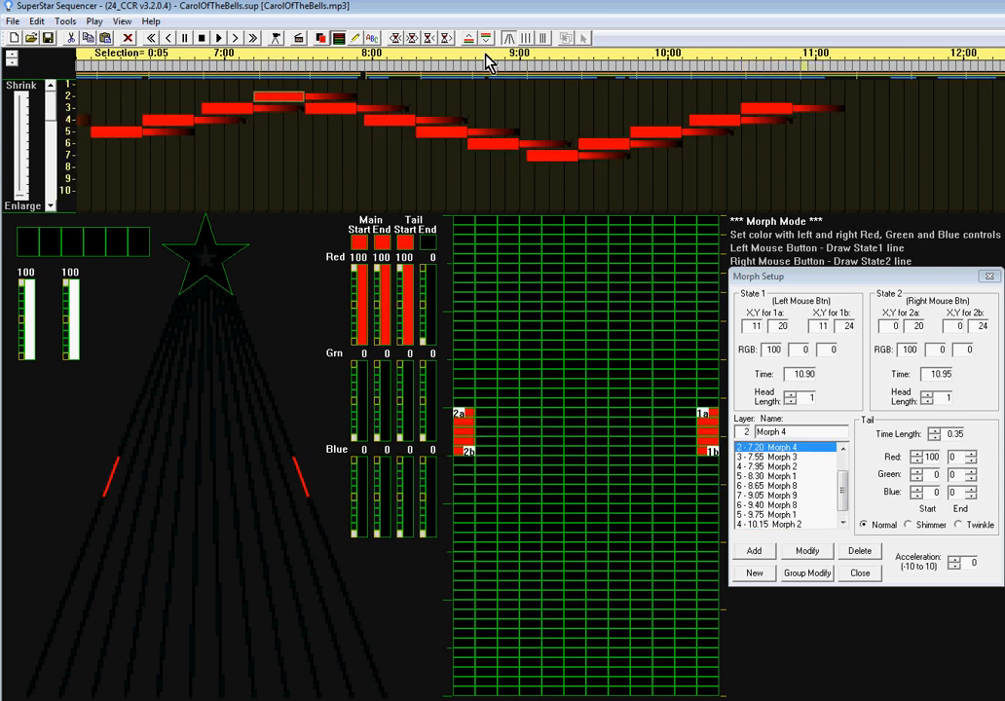
left_click(106, 38)
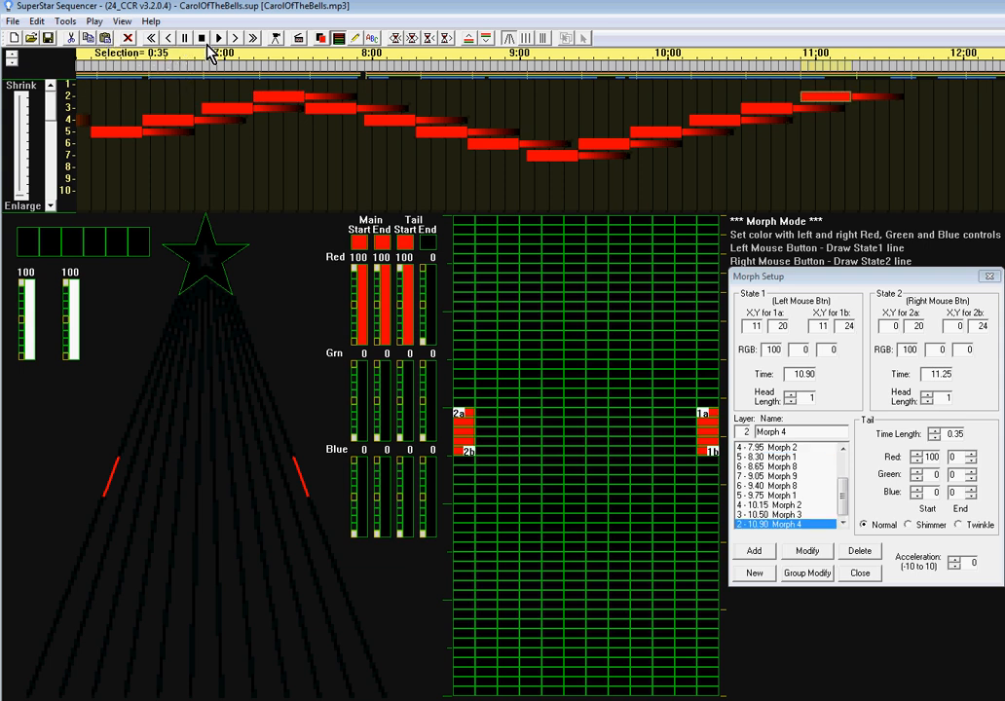
left_click(220, 40)
left_click(237, 44)
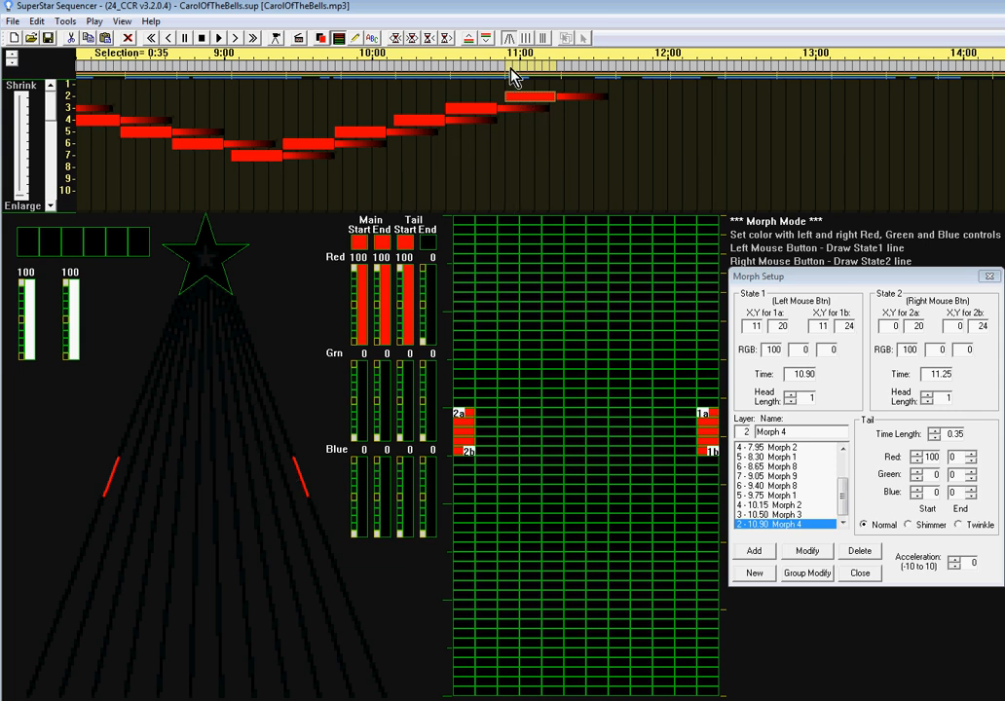
Step: Extend the 10.90 morph to end at 12.20, playing the sequence back to check its timing
left_click_drag(511, 74, 612, 76)
left_click(804, 551)
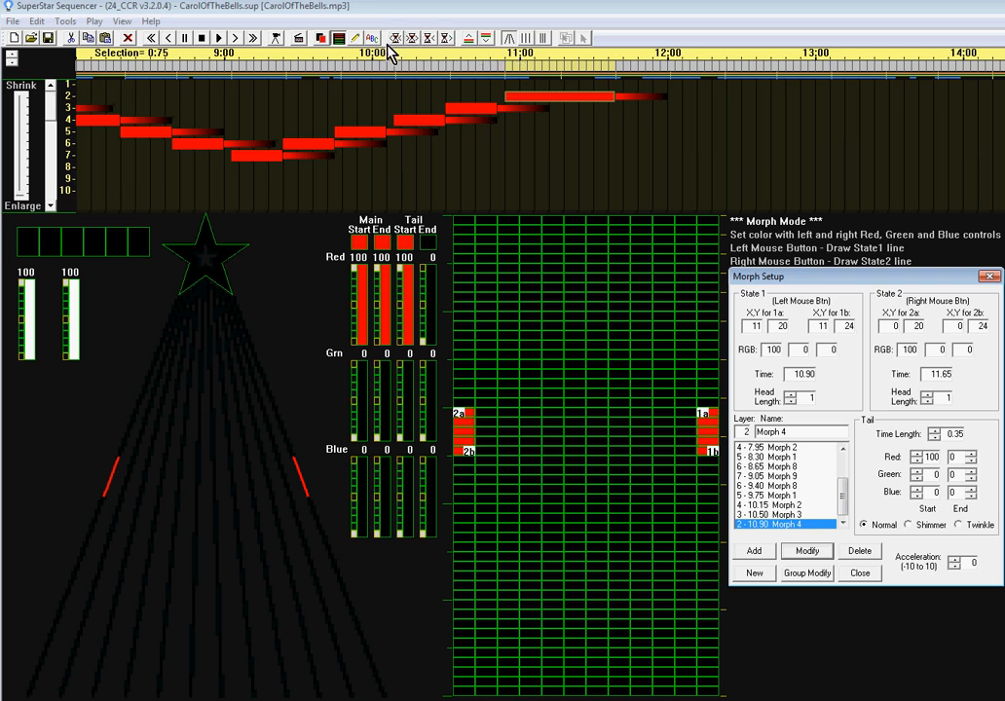
left_click(445, 45)
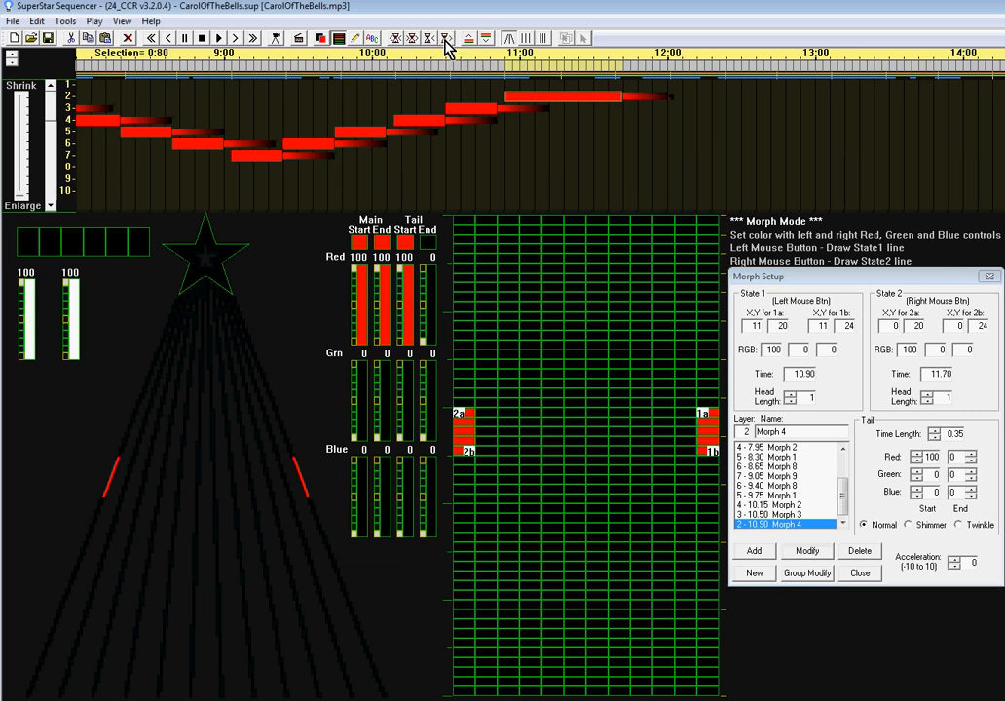
left_click(445, 45)
left_click(444, 45)
left_click(445, 45)
left_click(445, 45)
left_click(445, 45)
left_click(445, 45)
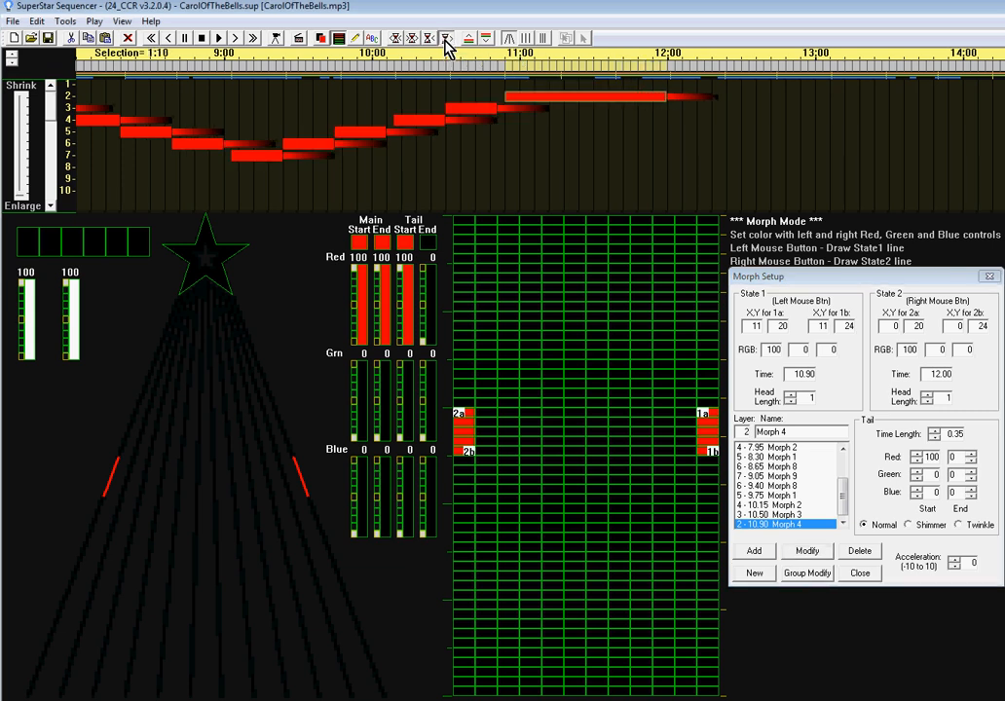
left_click(444, 45)
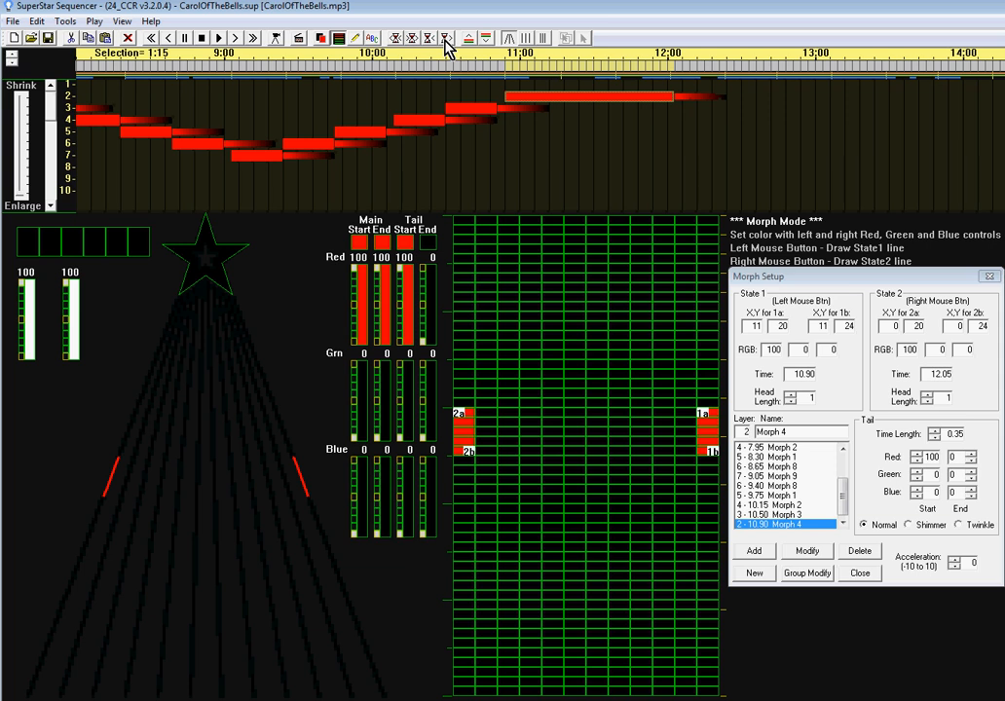
left_click(444, 45)
left_click(220, 40)
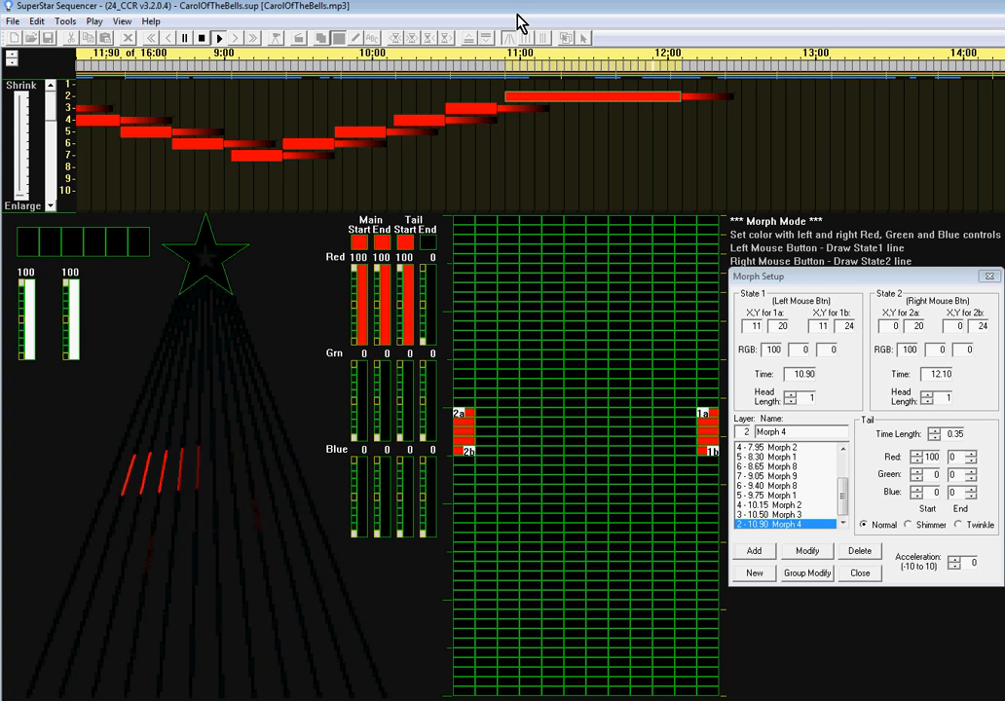
left_click(221, 42)
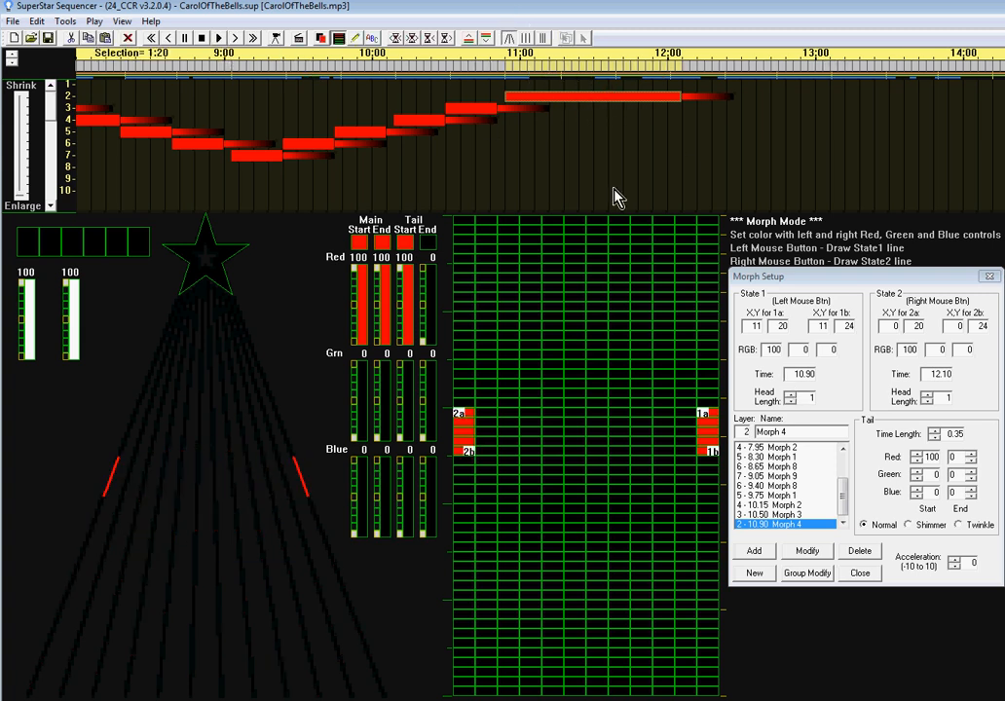
left_click(443, 40)
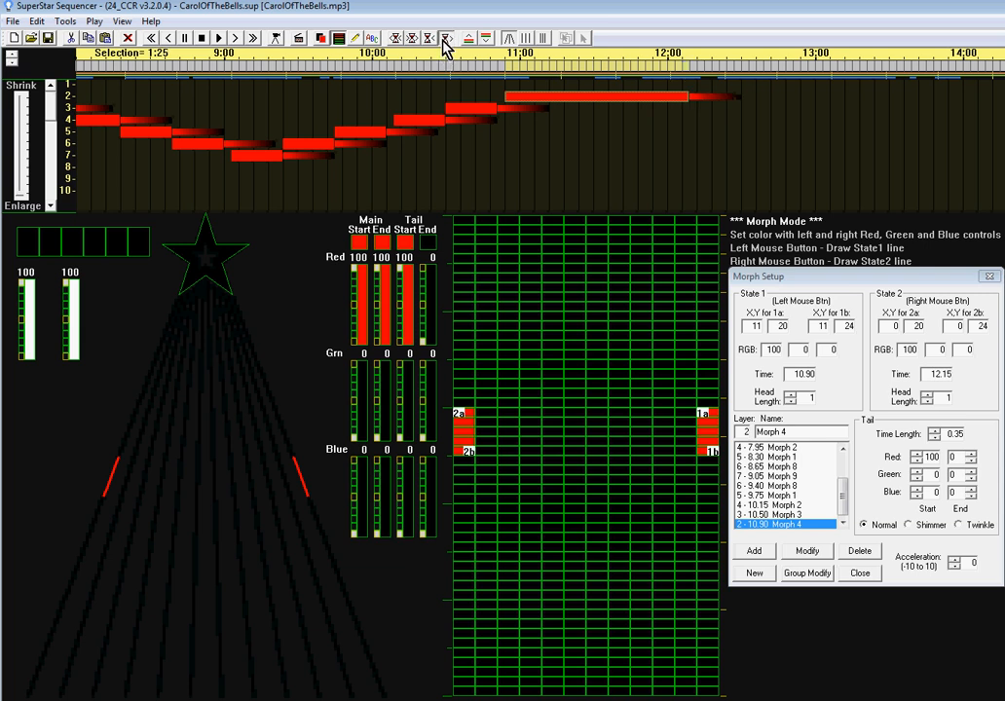
Step: Lengthen the 10.90 morph's tail time to 1.00 and play the sequence back
left_click(933, 431)
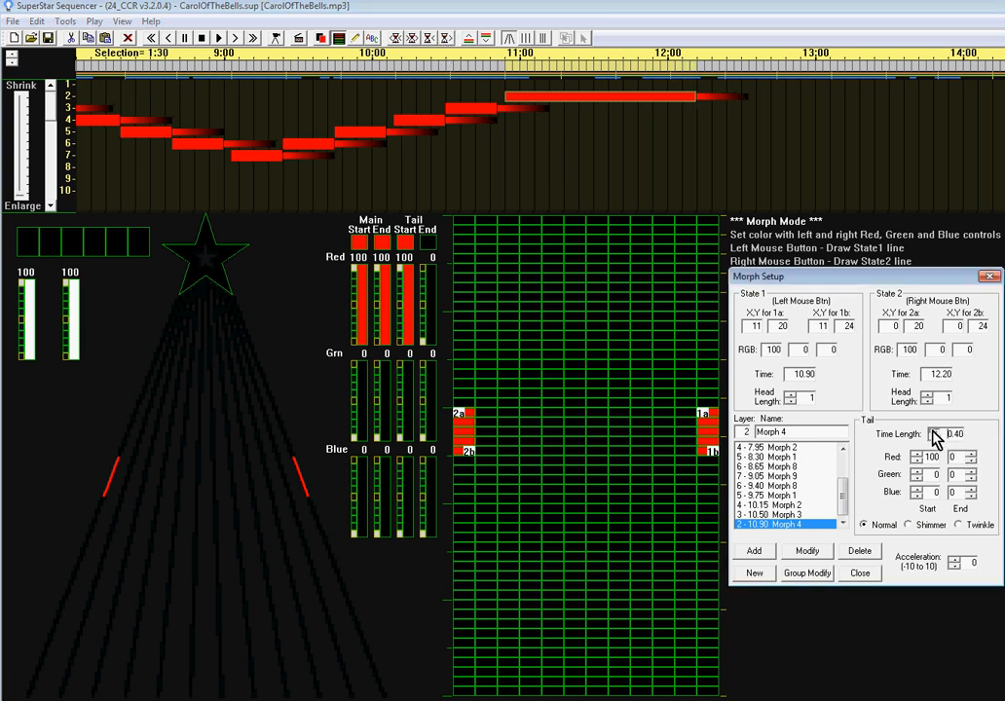
left_click(933, 431)
left_click(934, 432)
left_click(934, 432)
left_click(934, 431)
left_click(933, 431)
left_click(933, 431)
left_click(934, 431)
left_click(934, 431)
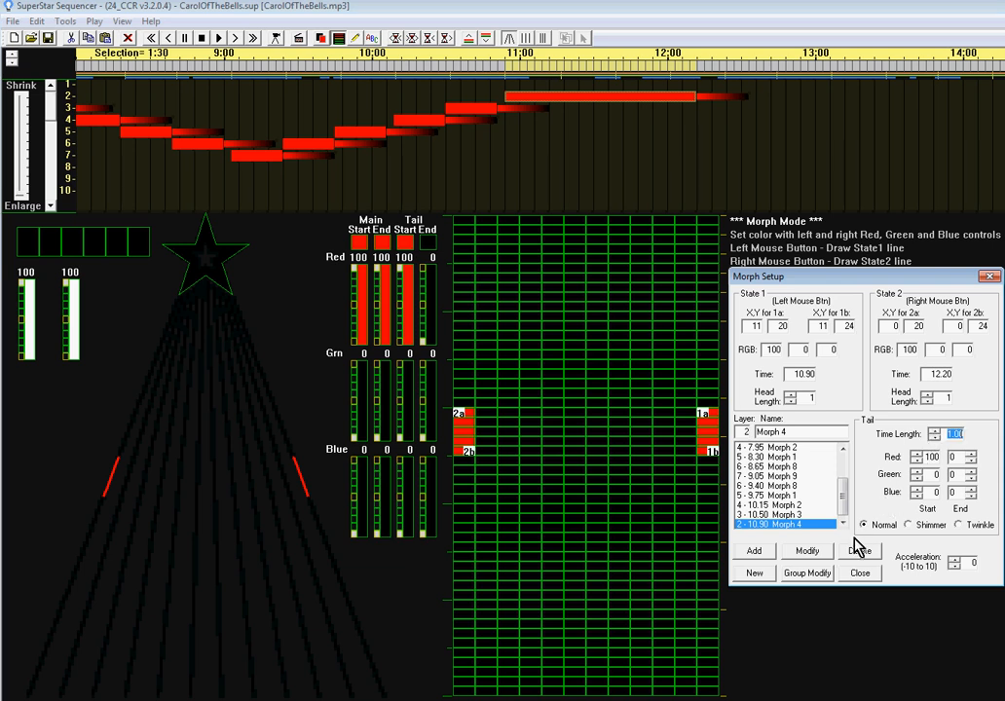
left_click(811, 553)
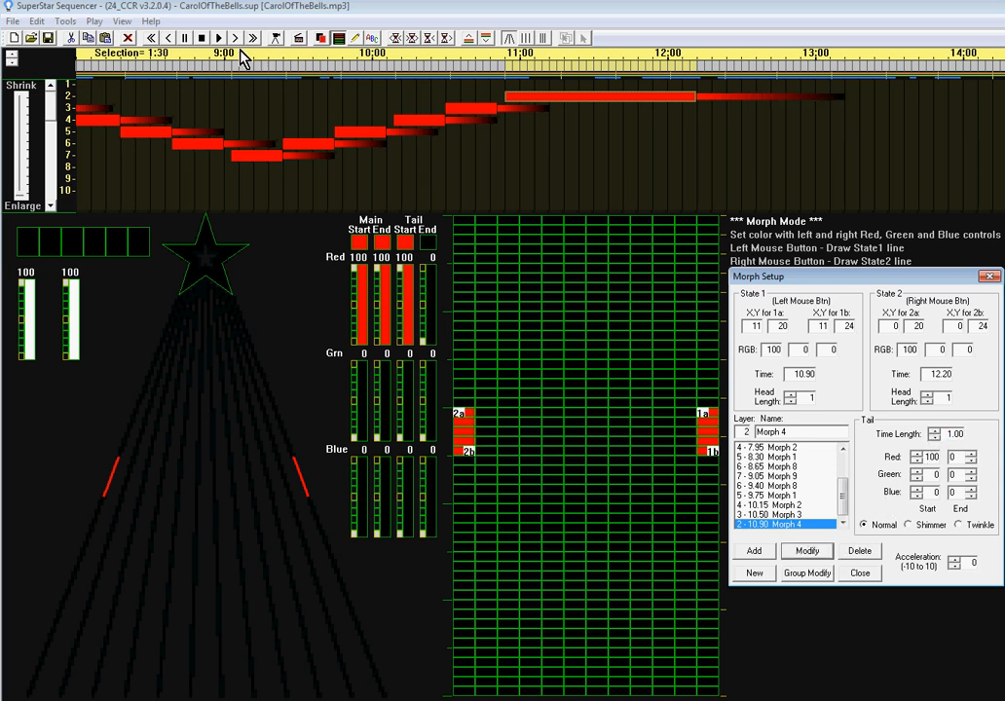
left_click(219, 38)
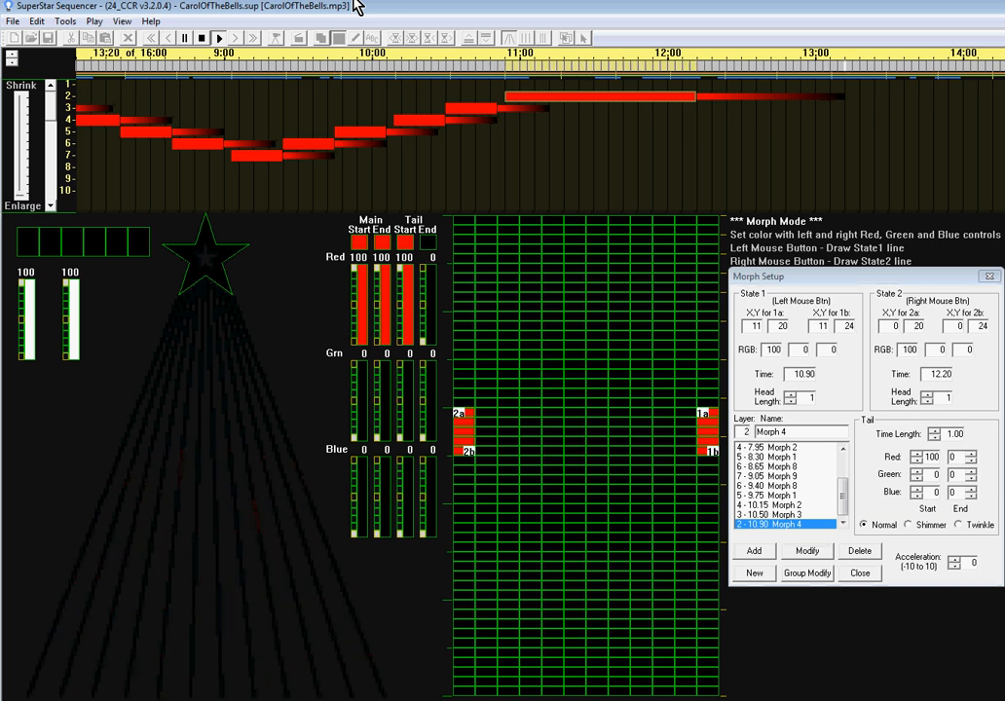
left_click(201, 38)
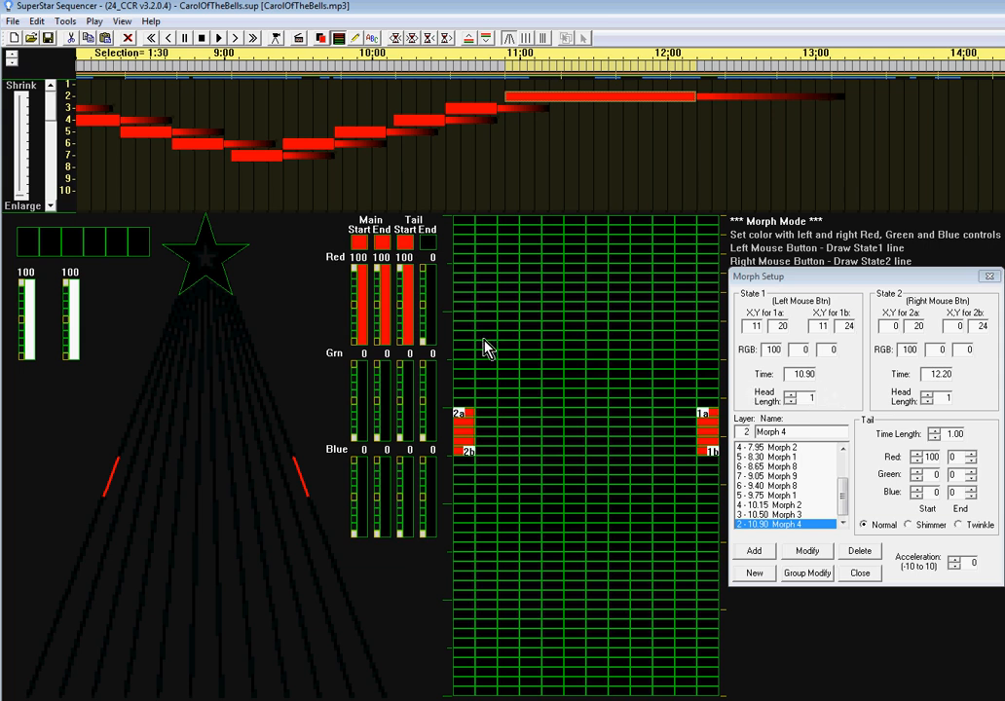
Step: Change the 10.90 morph's tail start color to red 0 and green 100, apply it, and play the sequence back
left_click(400, 344)
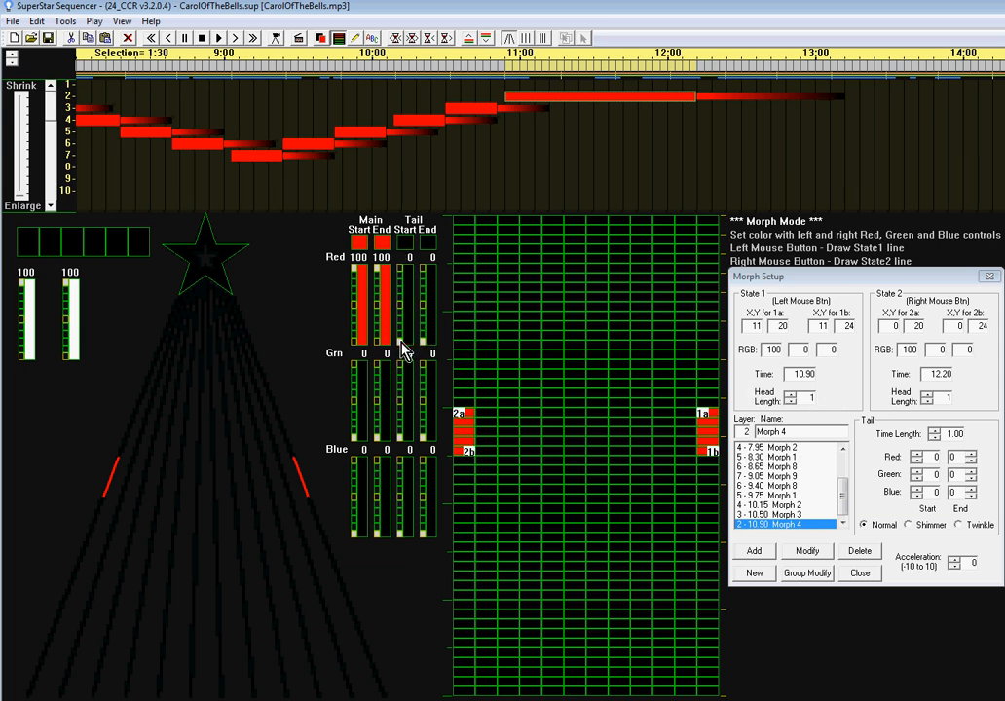
left_click(399, 363)
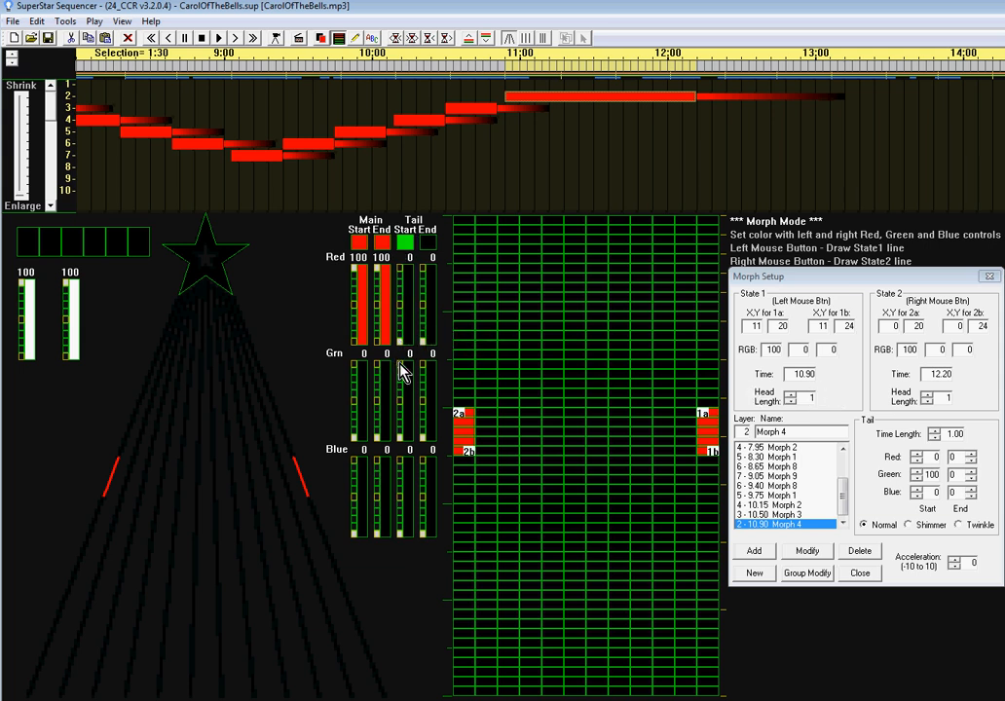
left_click(804, 552)
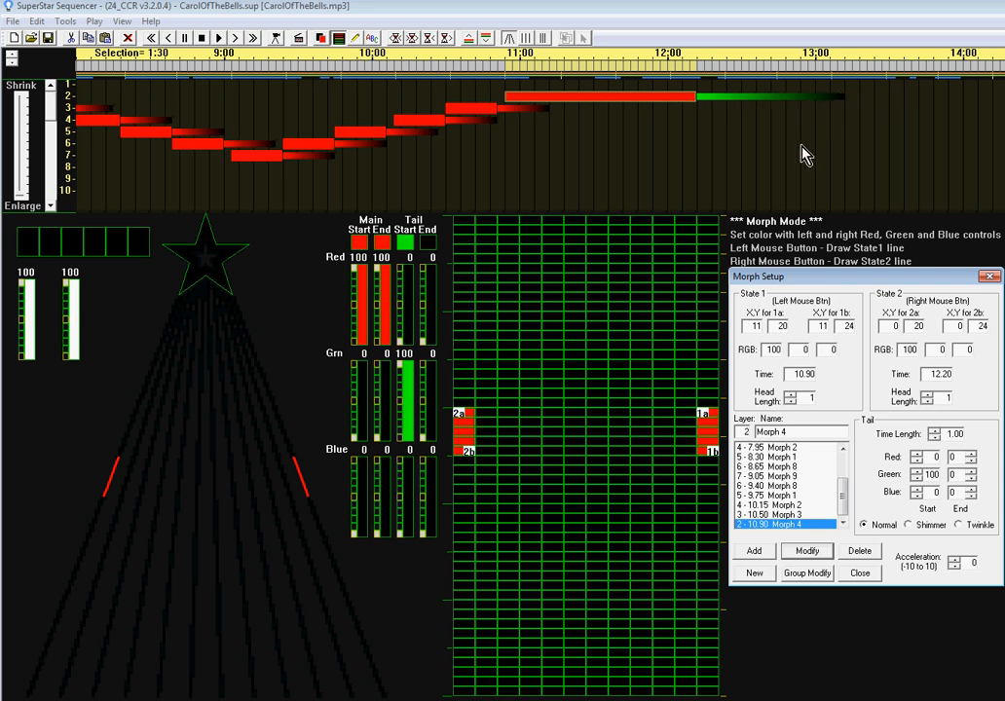
left_click(219, 38)
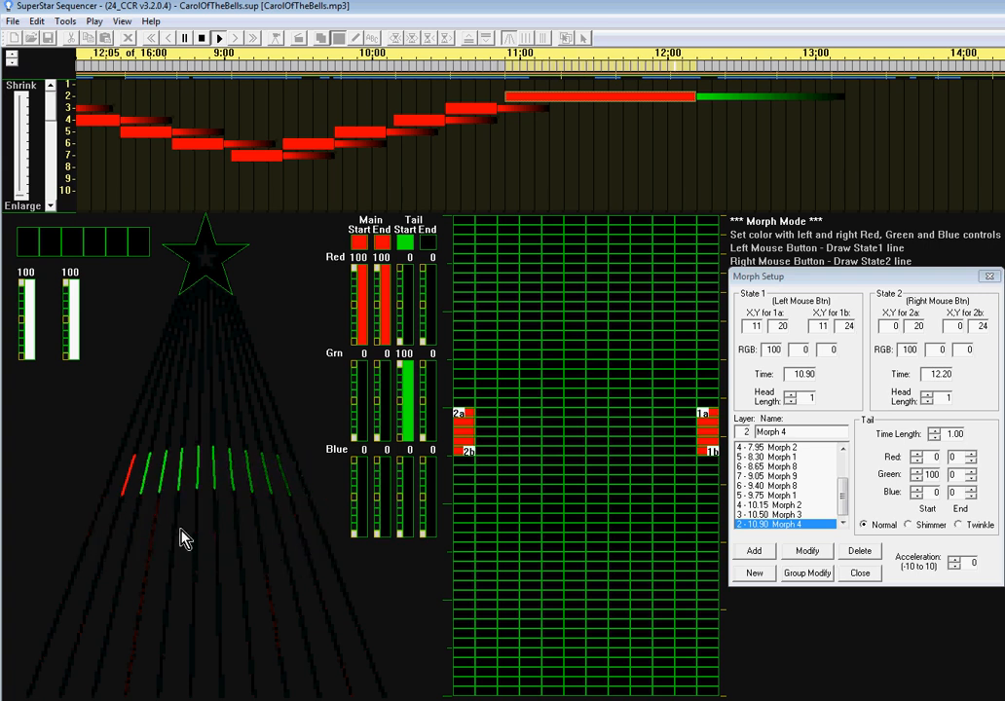
left_click(216, 42)
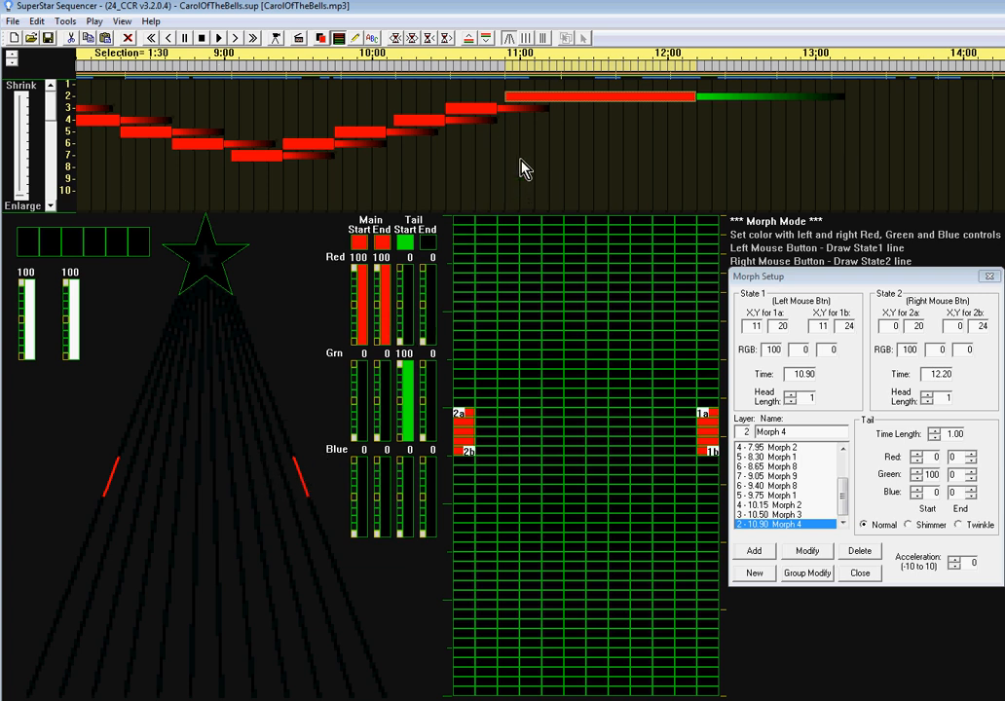
Step: Step through the 10.90 morph frame by frame from 10.85 to examine its head and tail movement, and play the sequence back
left_click(502, 76)
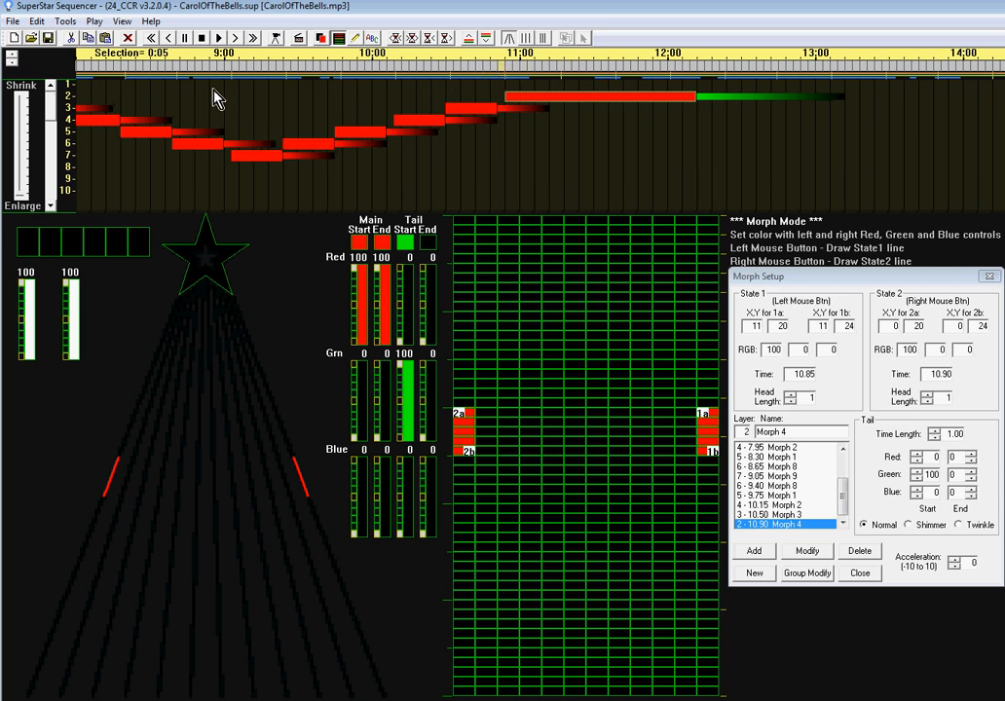
left_click(186, 40)
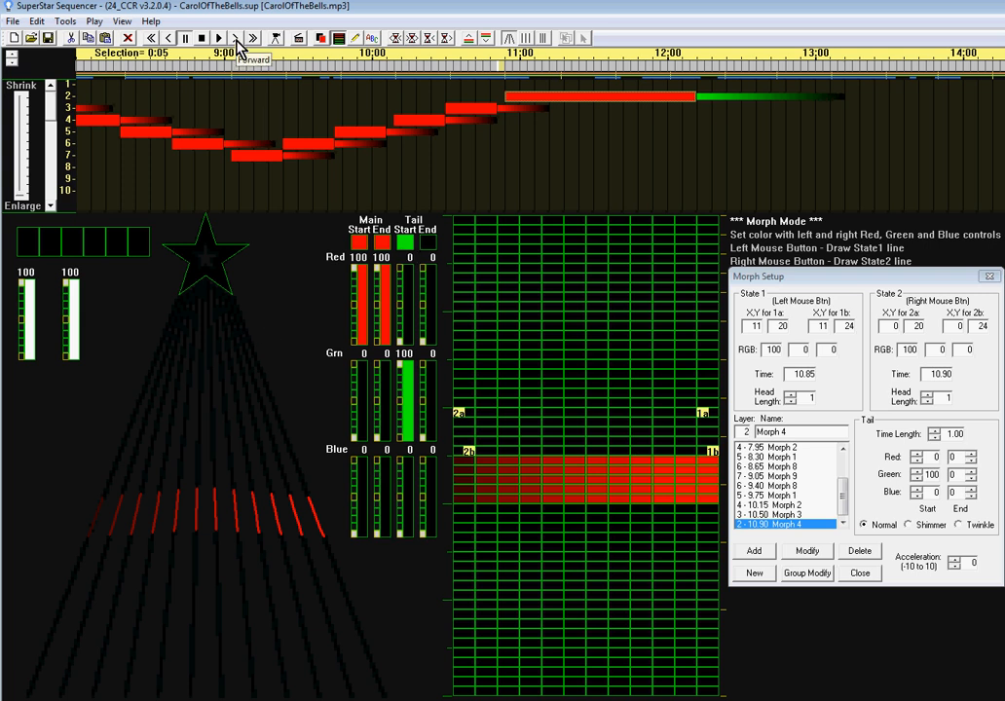
left_click(237, 39)
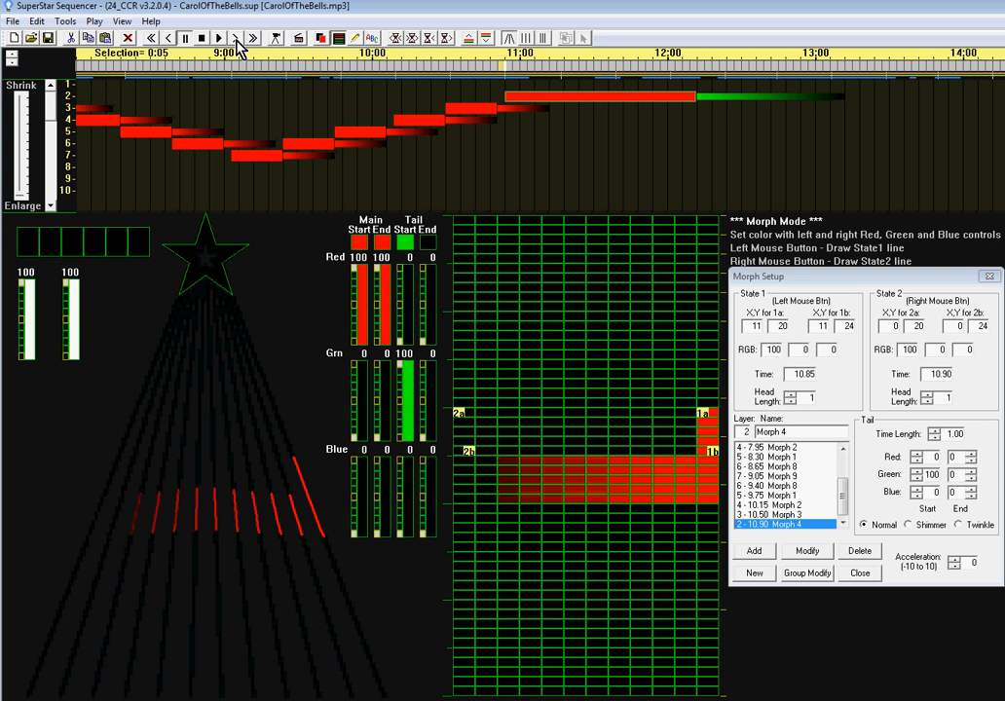
left_click(237, 44)
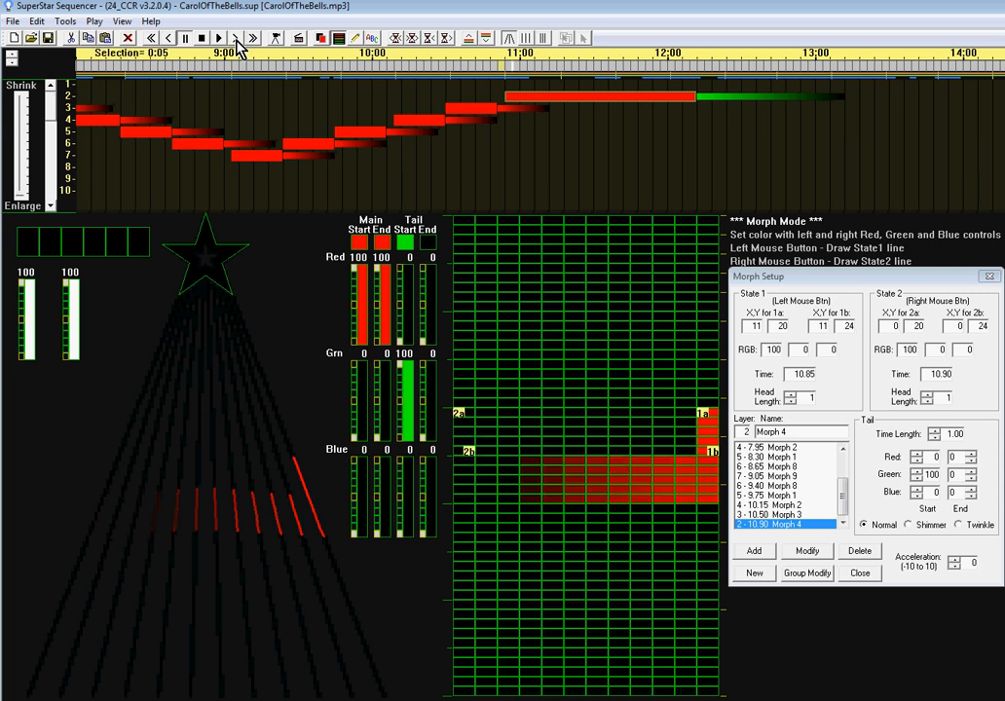
left_click(237, 40)
left_click(237, 40)
left_click(237, 40)
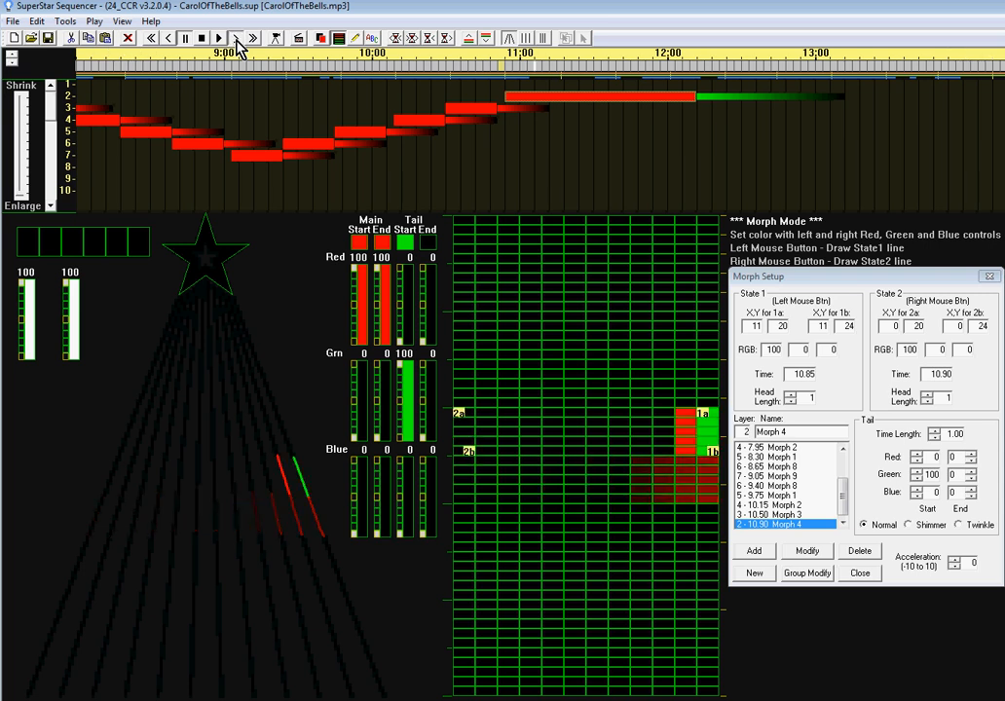
left_click(236, 44)
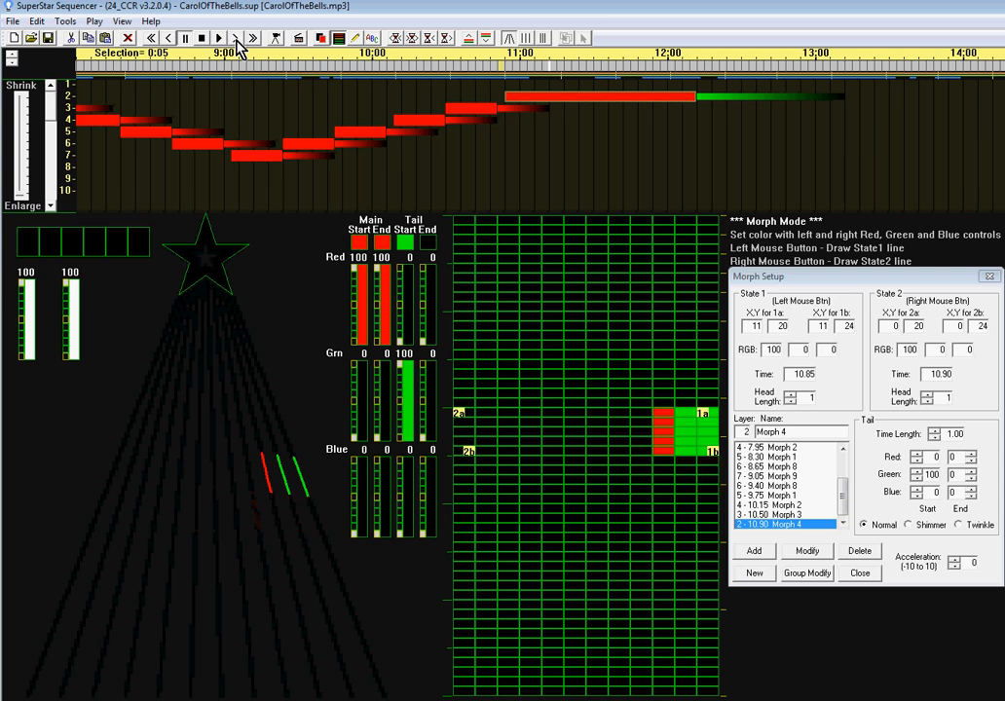
left_click(236, 44)
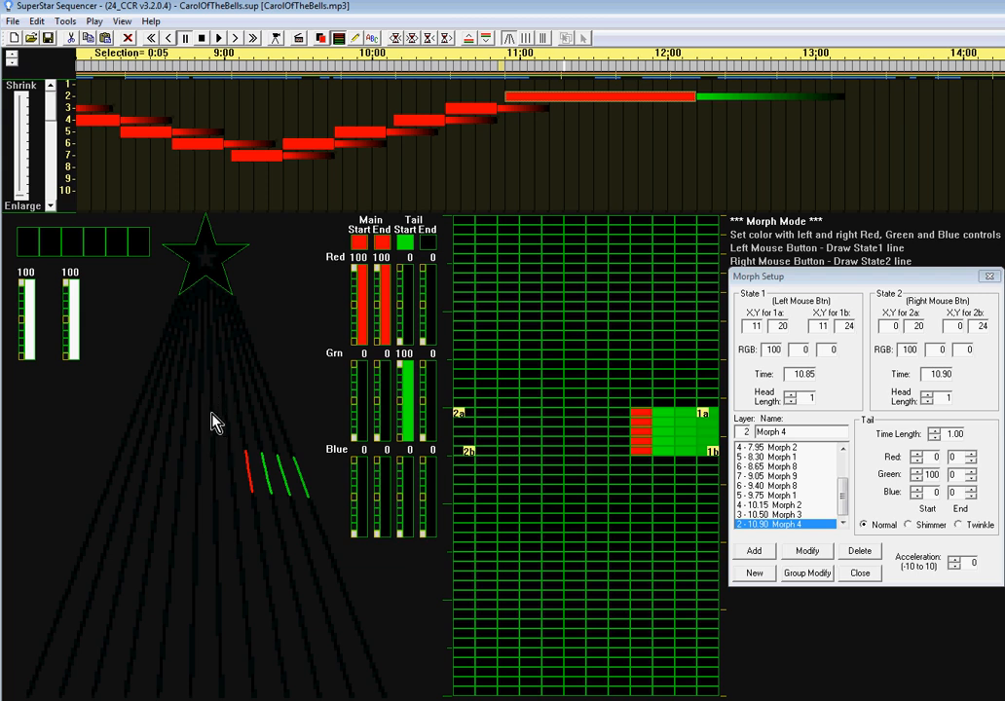
key("Right")
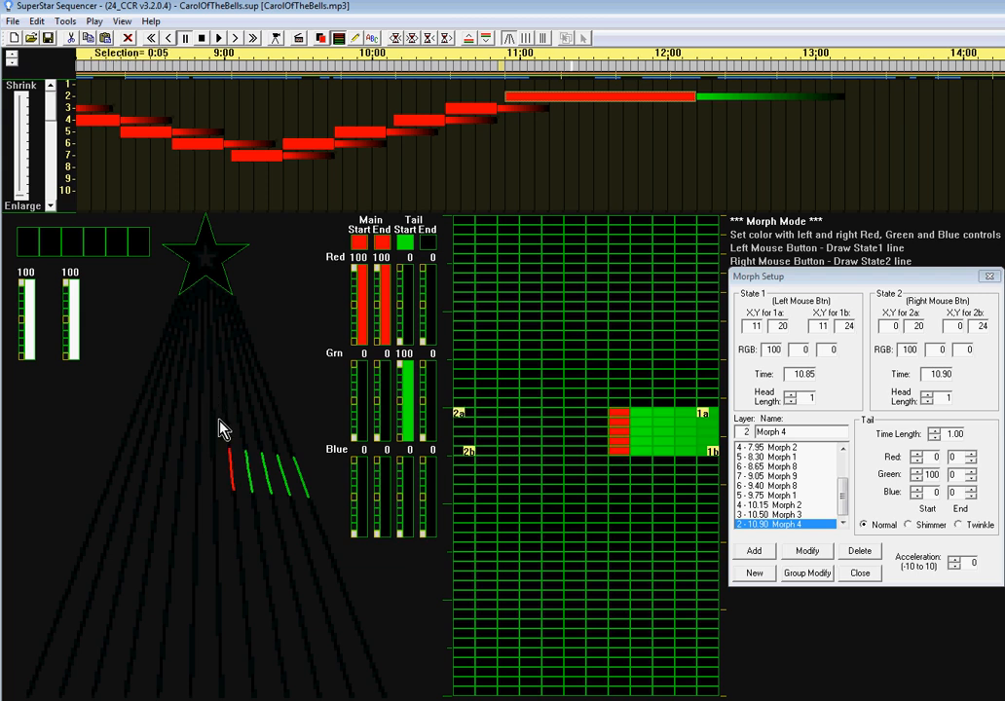
key("Right")
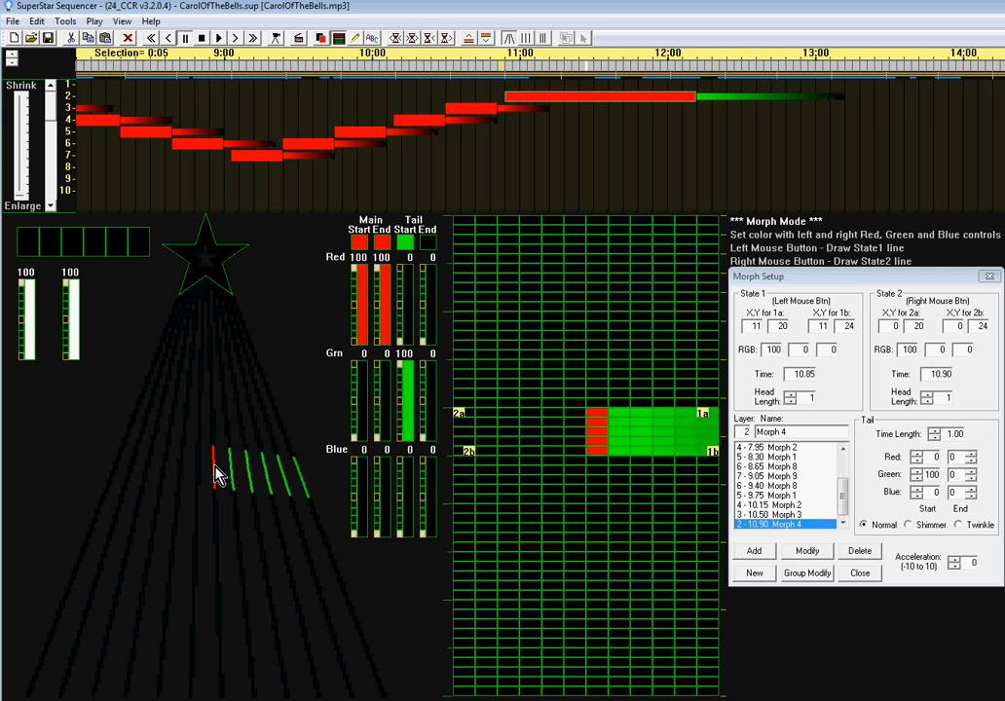
key("Right")
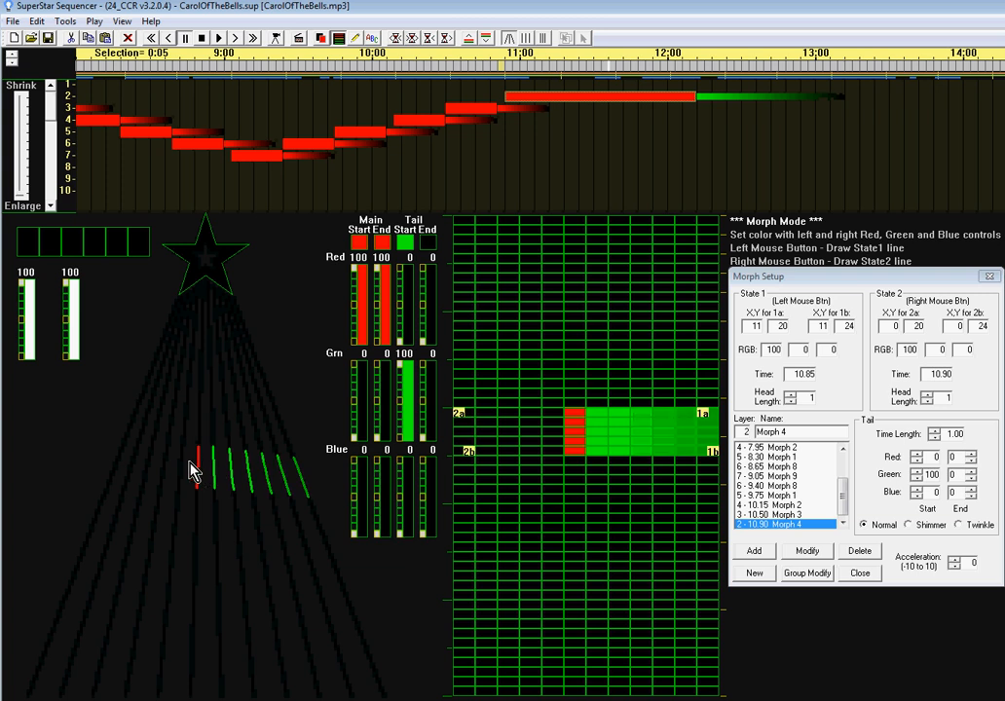
key("Right")
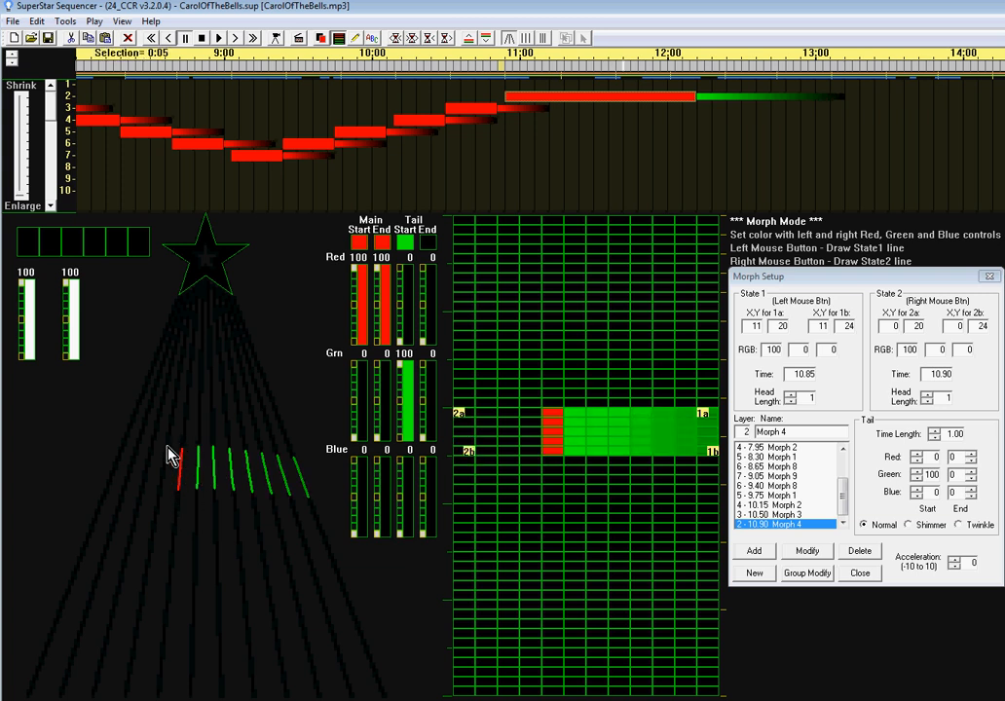
key("Right")
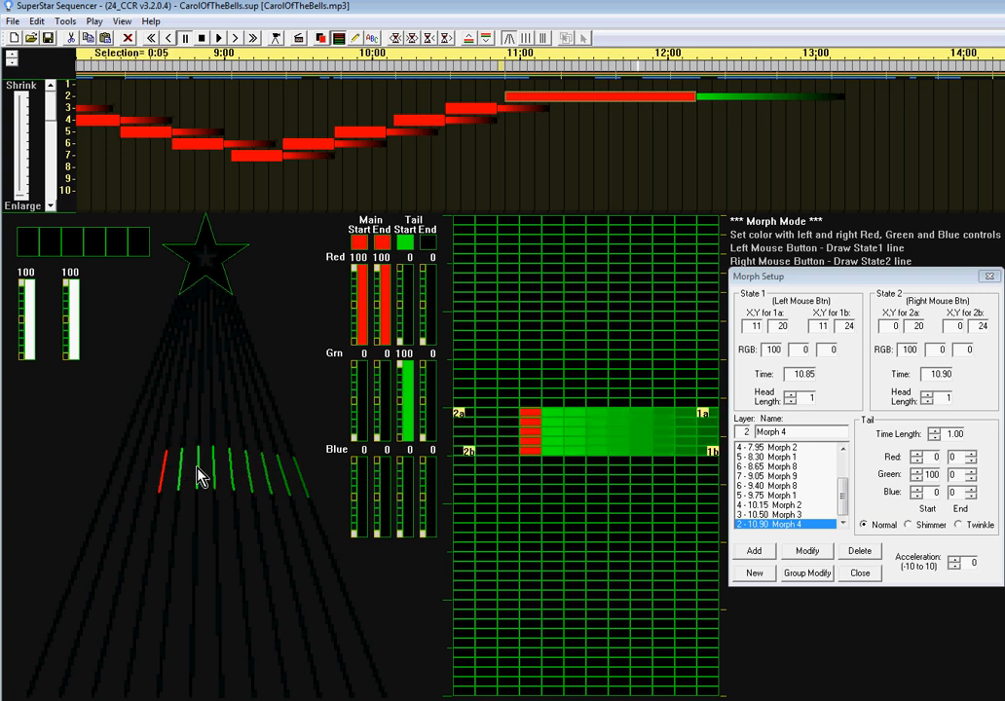
key("Right")
key("Right")
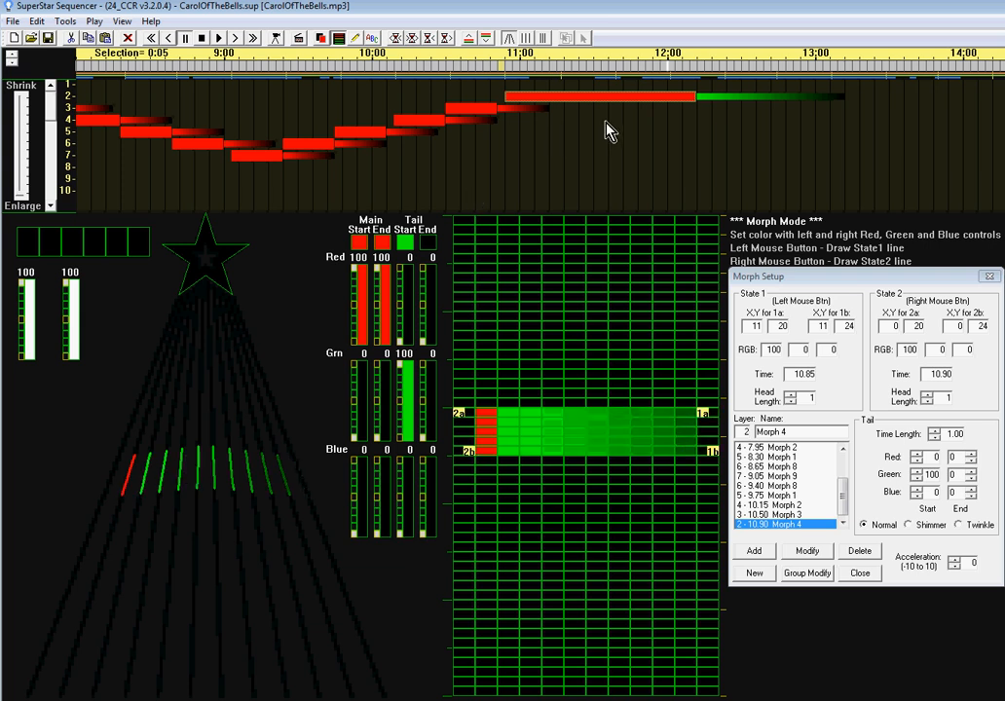
key("Right")
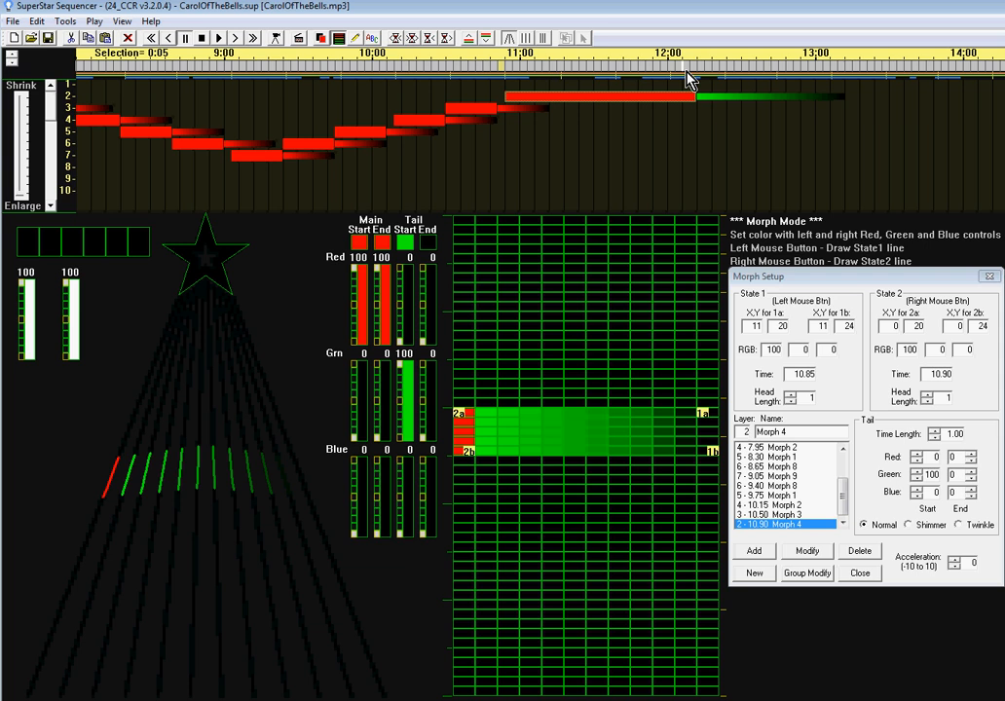
key("Right")
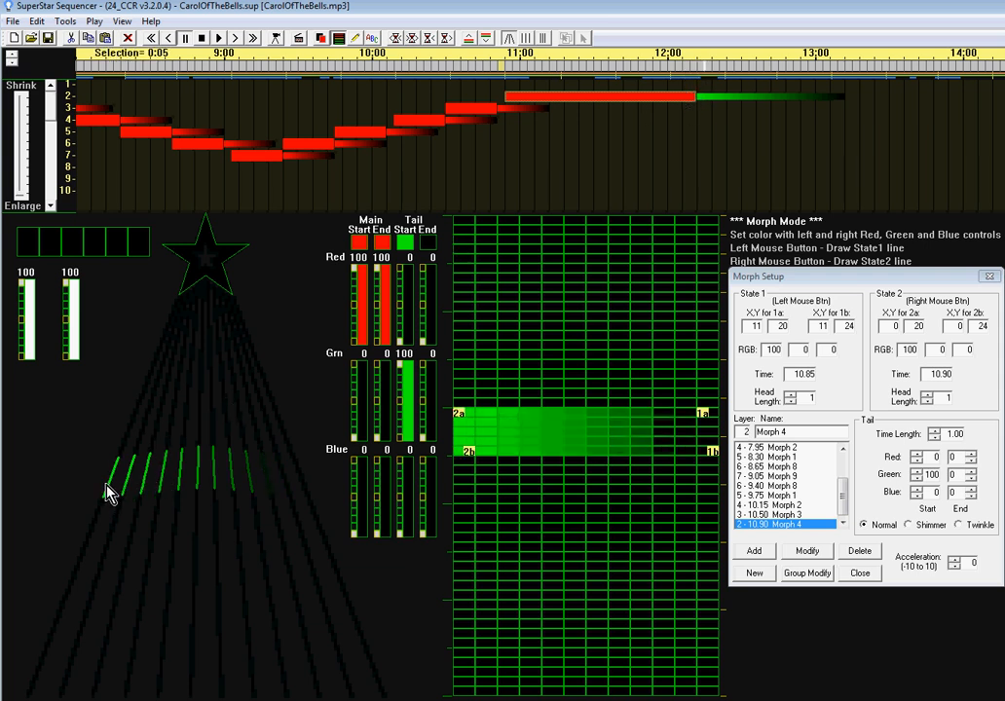
key("Right")
key("Right")
key("Right")
key("Right")
key("Right")
key("Right")
key("Right")
key("Right")
key("Right")
key("Right")
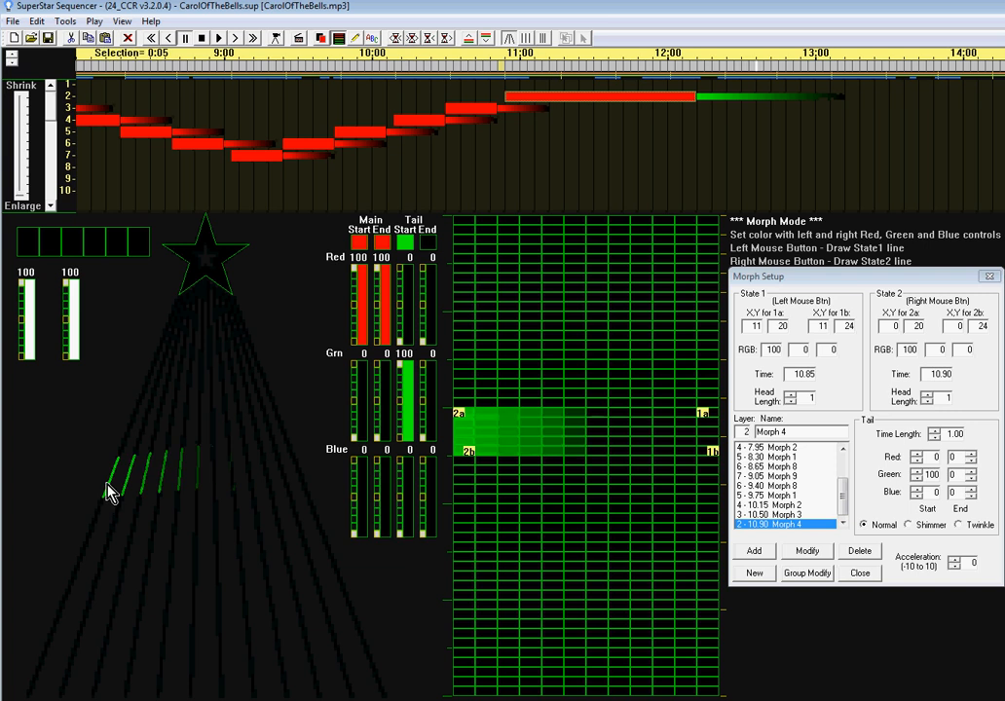
key("Right")
key("Right")
key("Right")
key("Right")
key("Right")
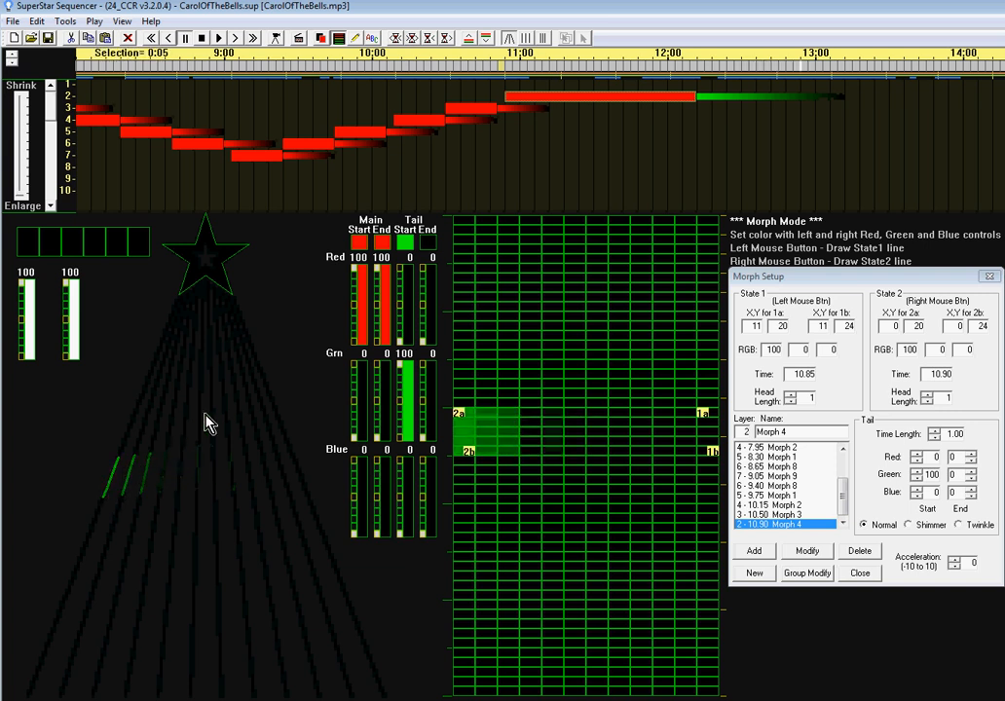
key("Right")
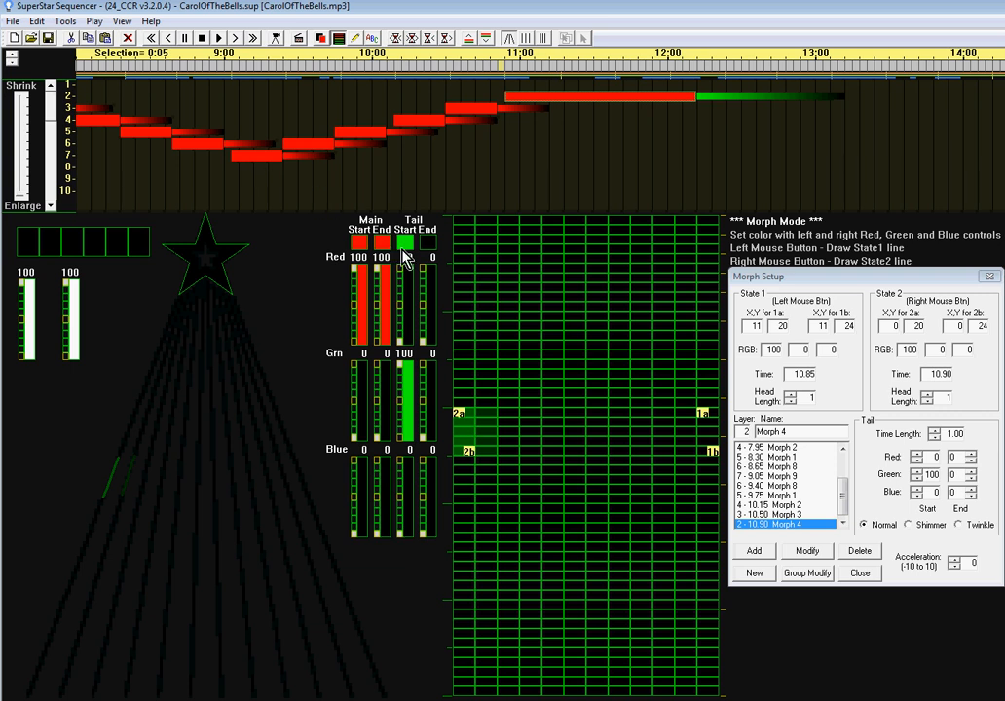
left_click(218, 38)
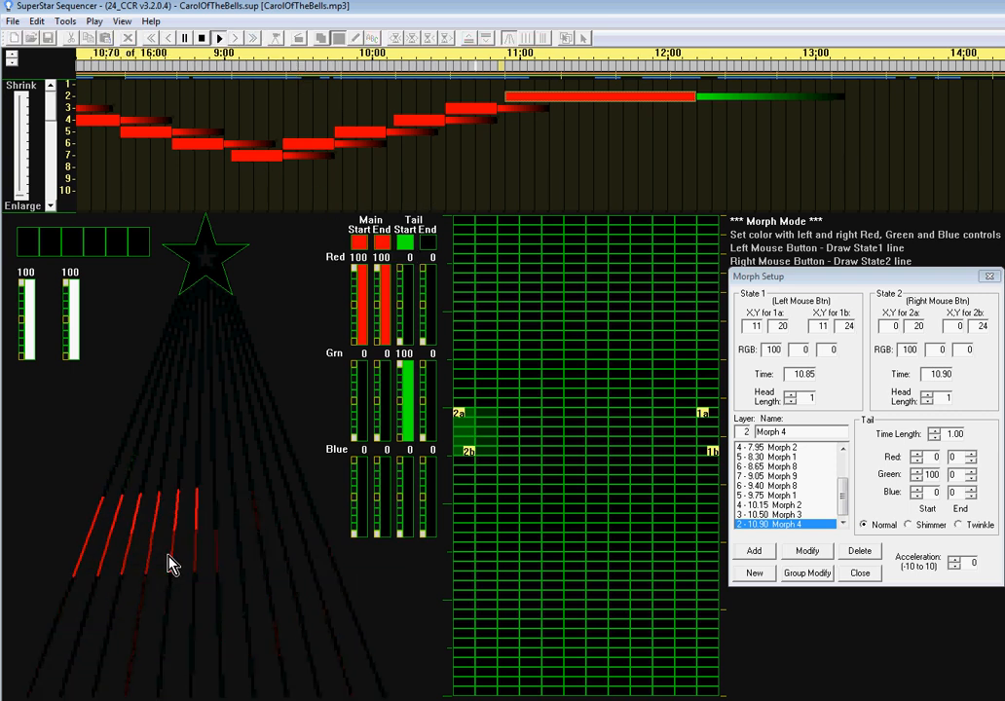
left_click(220, 41)
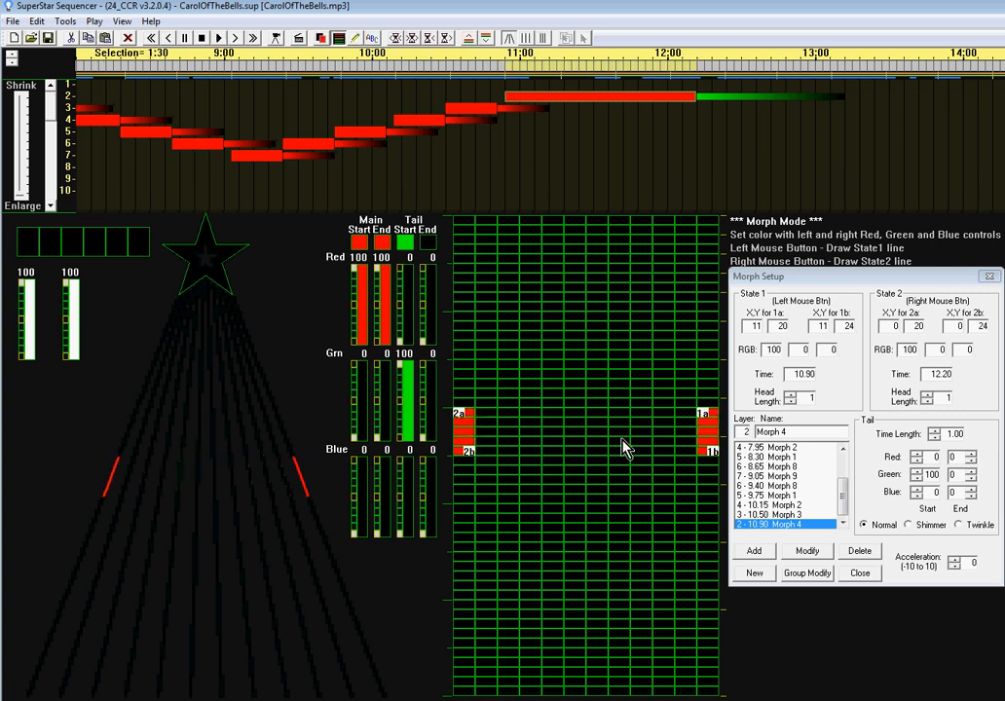
Step: Set the 10.90 morph's head length to 6 for both State 1 and State 2, apply it, and play the sequence back
left_click(790, 395)
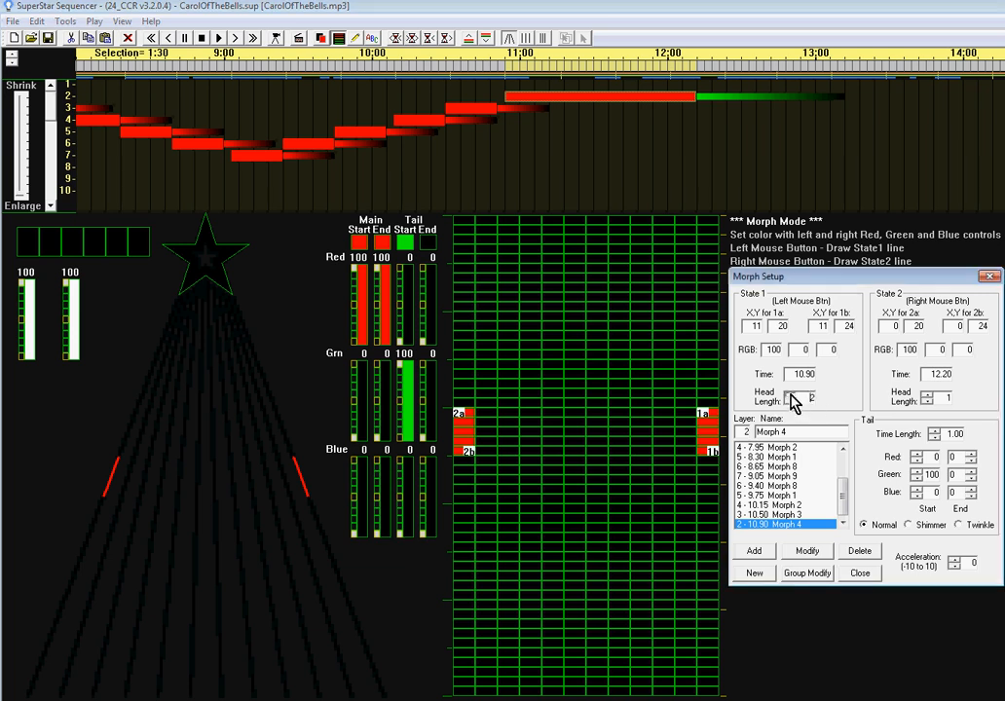
left_click(790, 395)
left_click(791, 394)
left_click(790, 394)
left_click(791, 394)
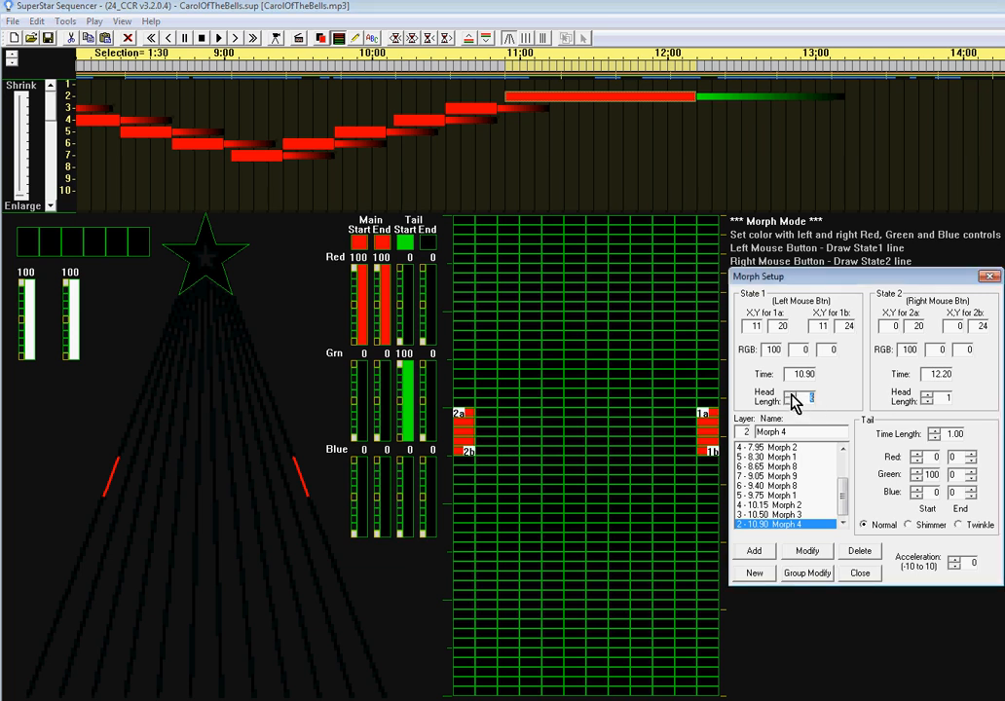
left_click(930, 401)
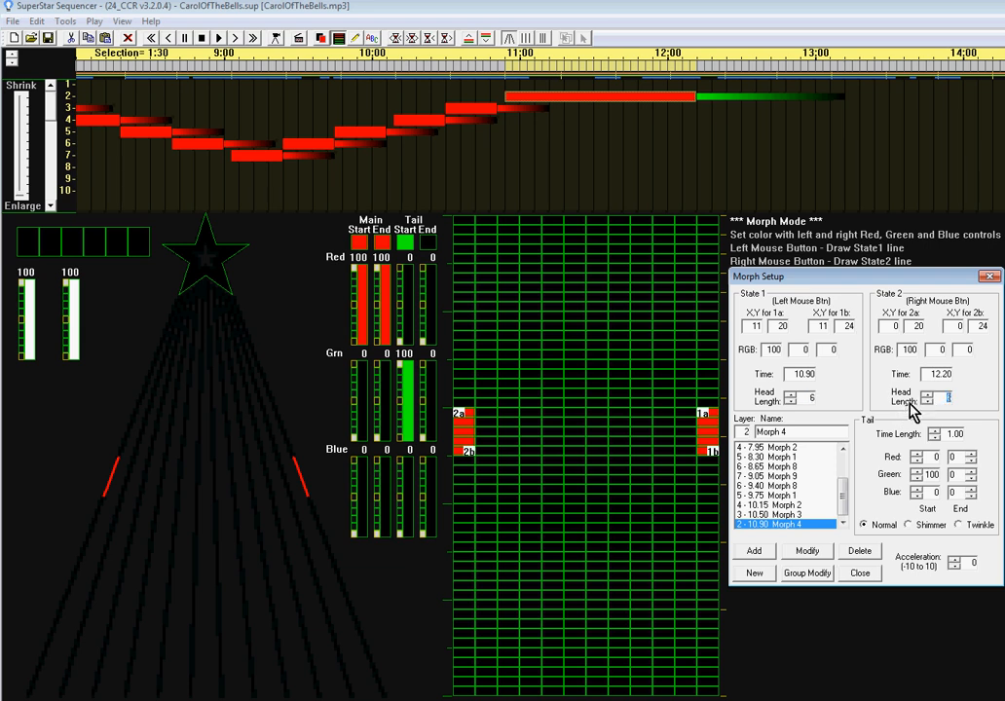
left_click(804, 553)
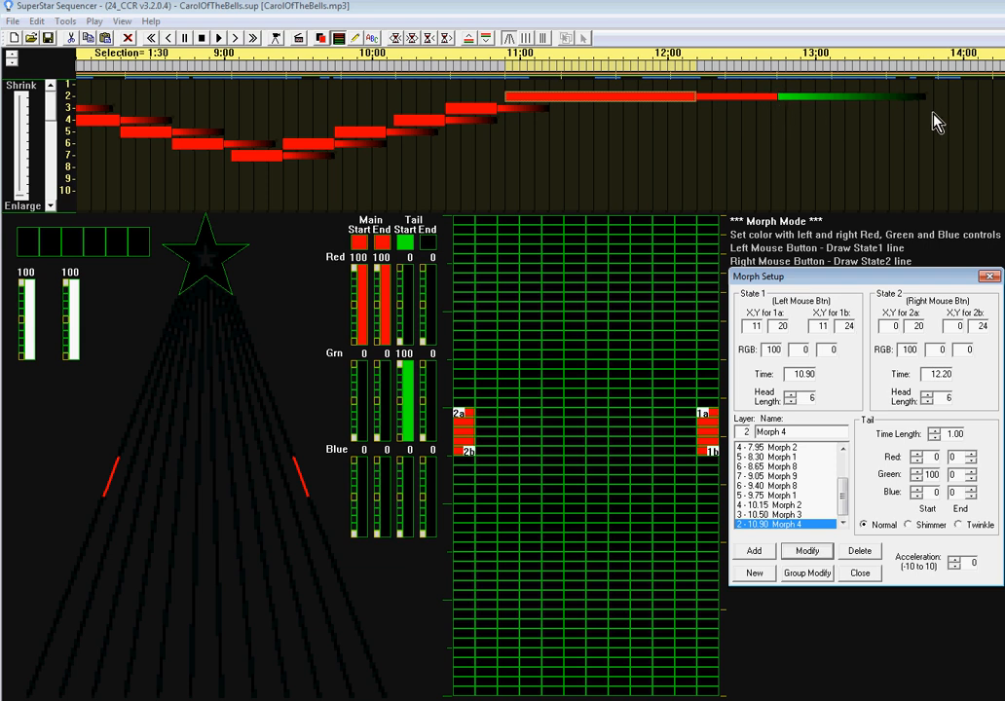
left_click(222, 44)
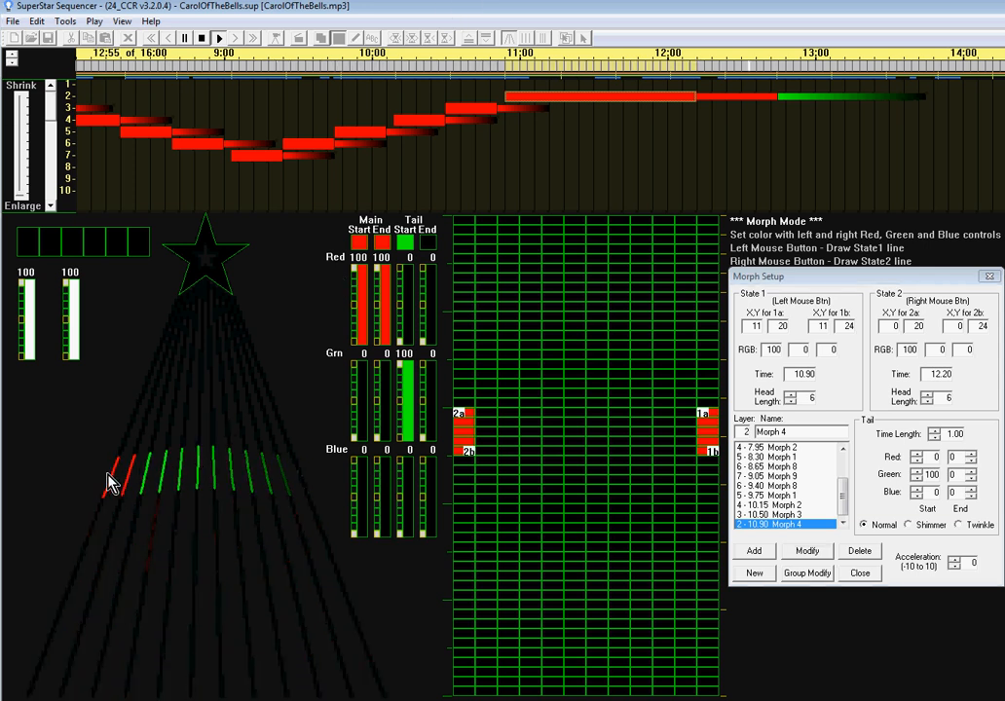
left_click(219, 39)
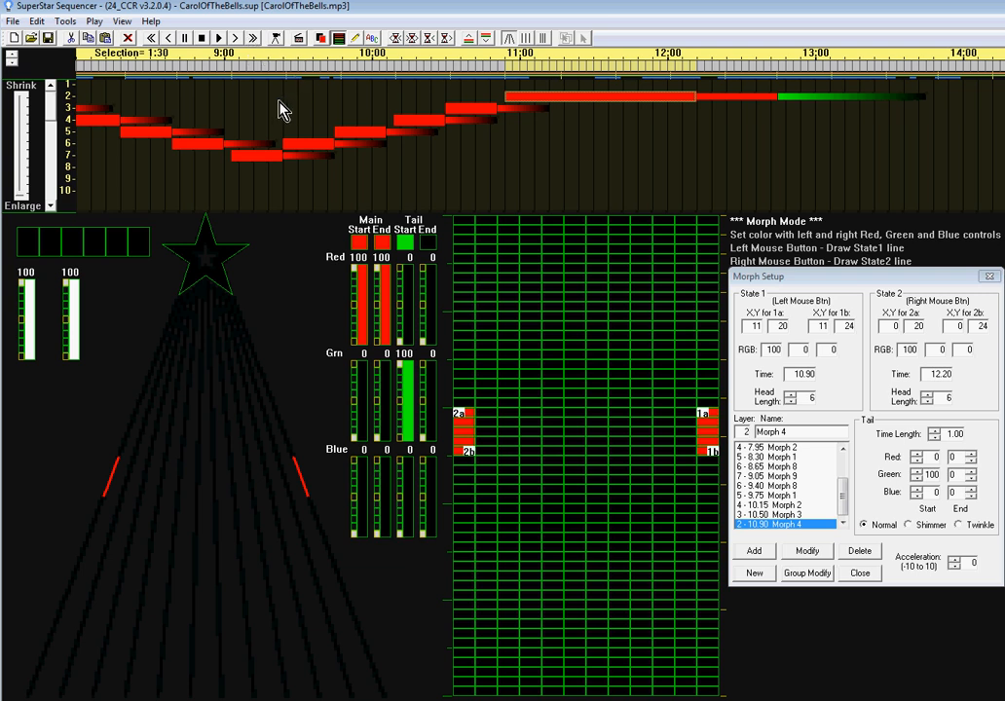
Step: Return to the start of the sequence and play the song from the beginning to review all the effects
left_click(153, 39)
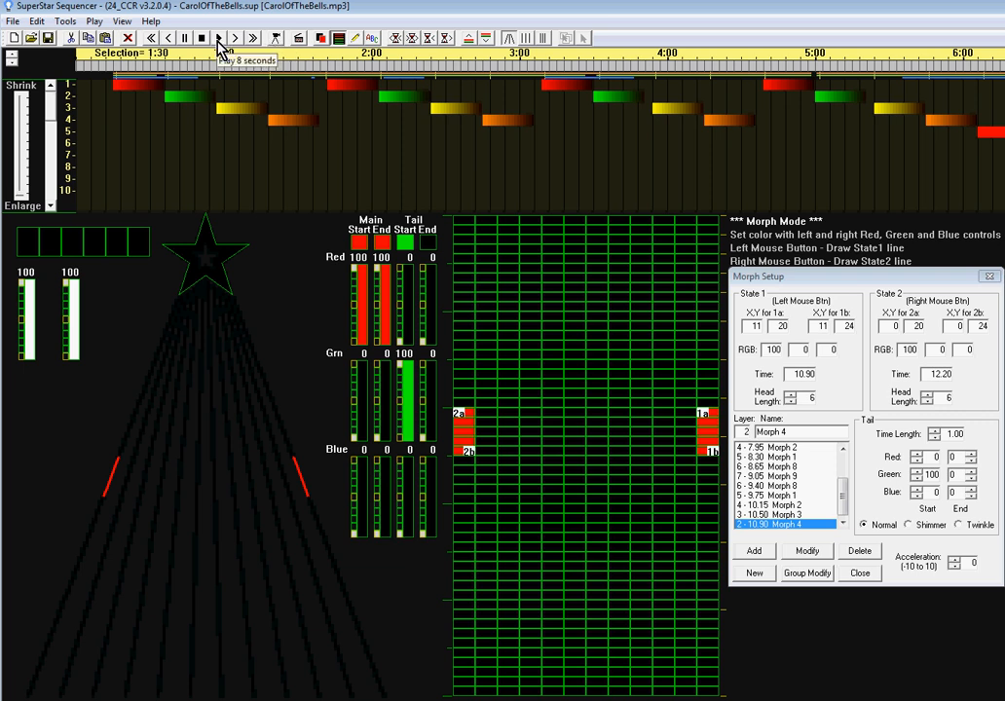
left_click(277, 41)
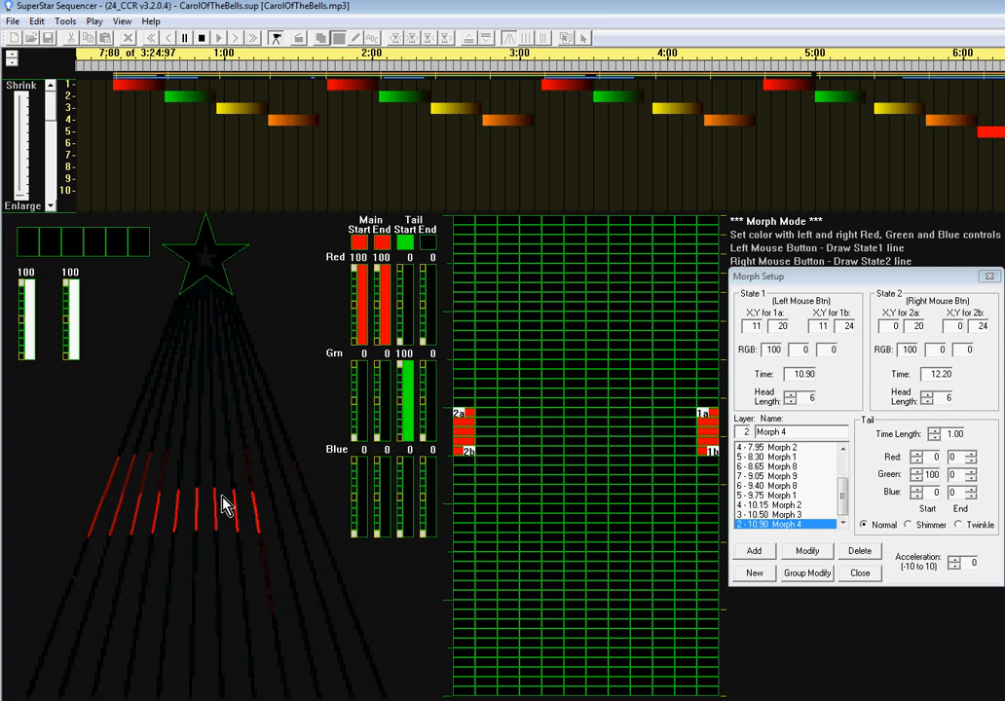
left_click(278, 39)
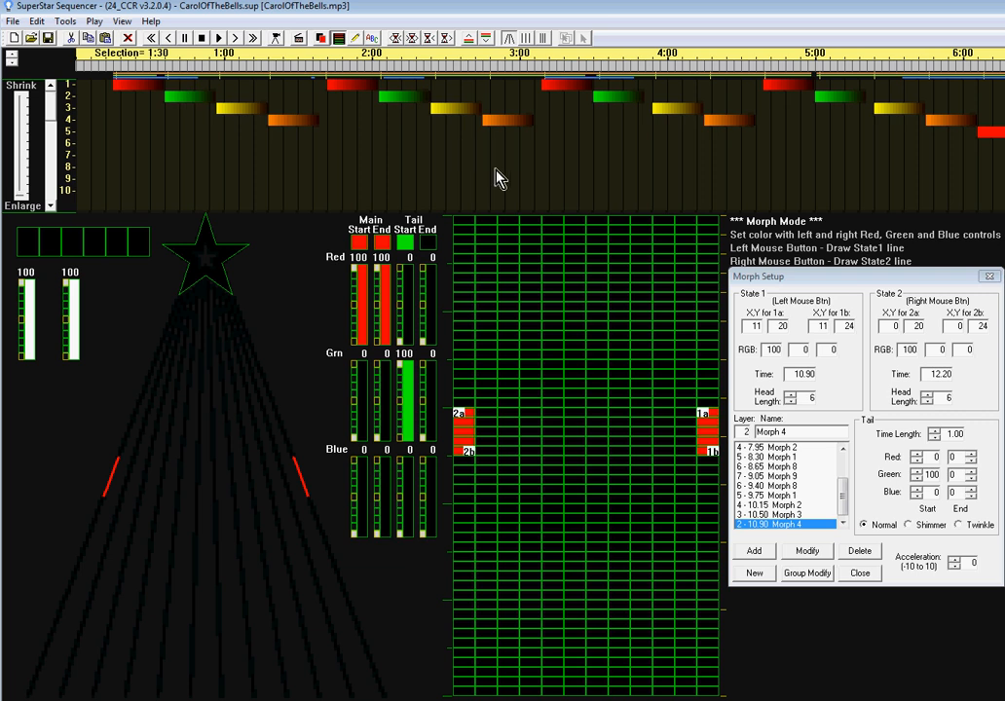
Step: Move all the opening scenes starting at 0.25 up to layer 1, and paste a copy of them at 6.10
left_click_drag(139, 84, 947, 149)
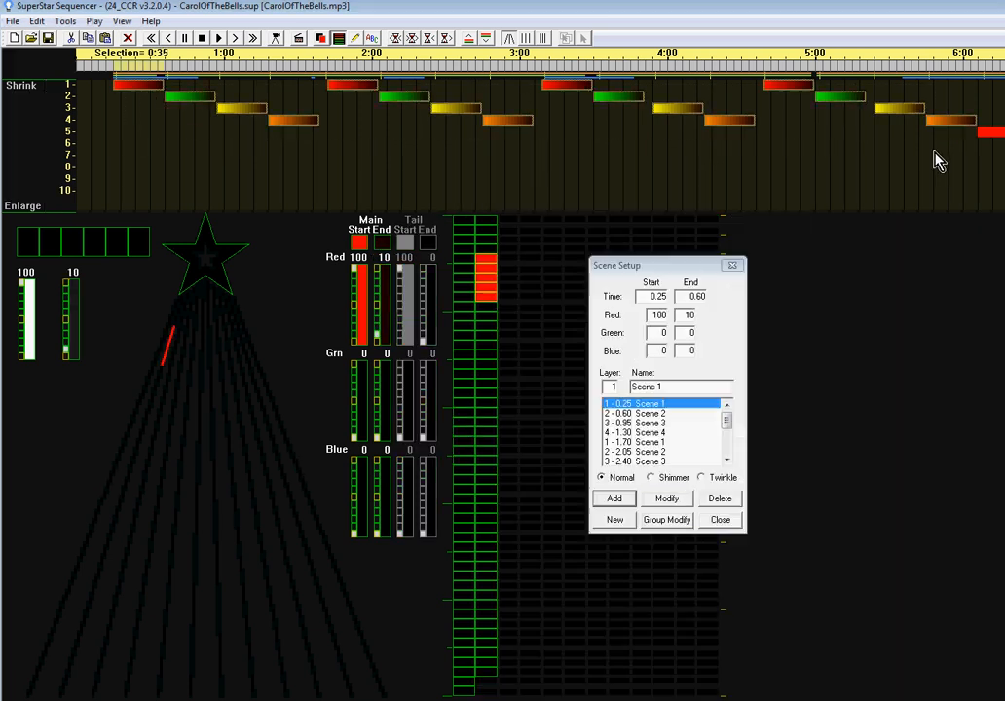
left_click(471, 40)
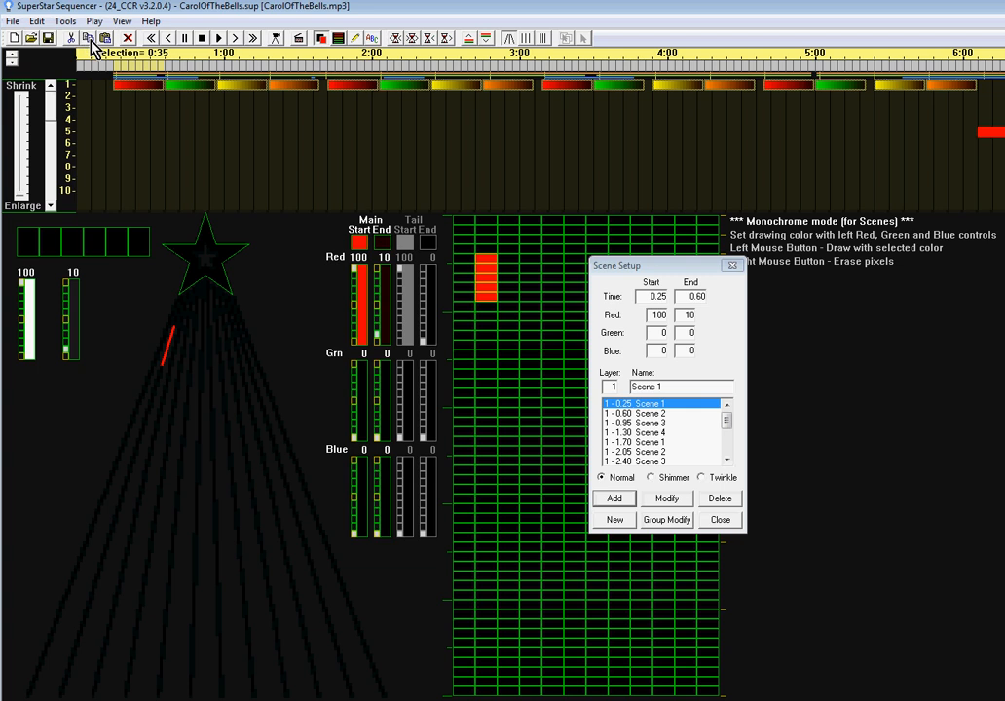
left_click(235, 39)
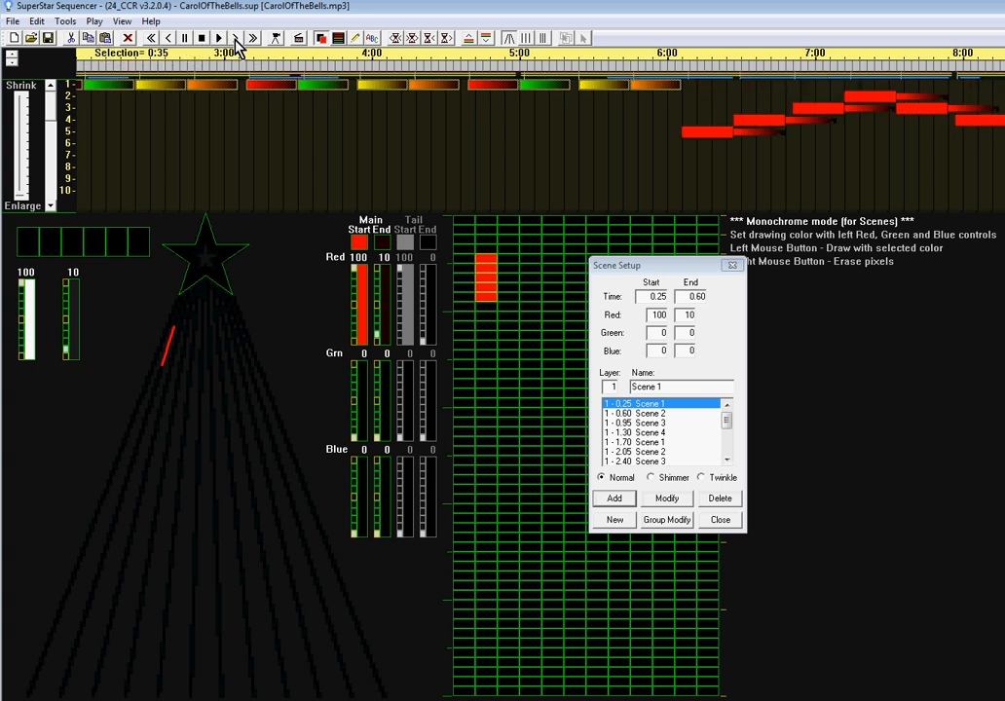
left_click(235, 38)
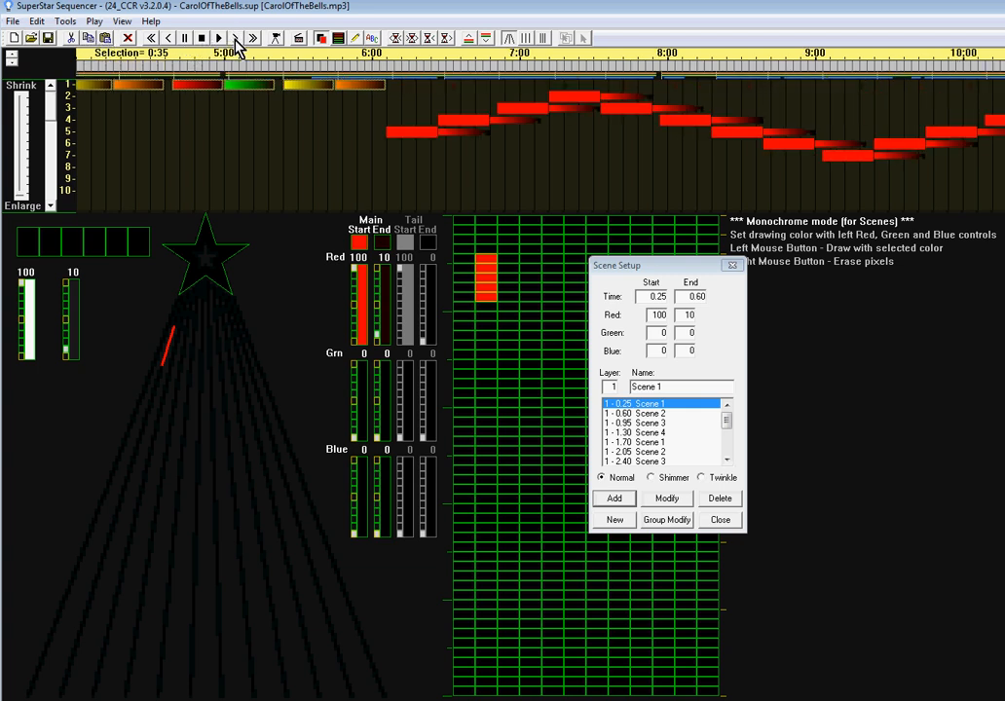
left_click(393, 76)
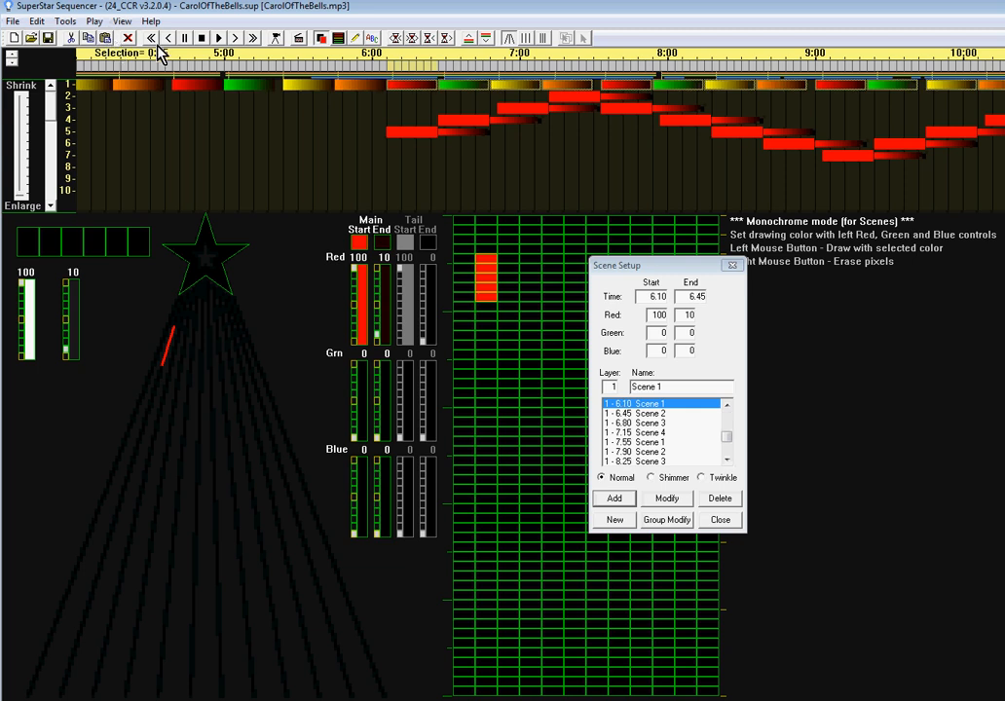
Step: Paste another copy of the layer 1 scenes at 12.00
left_click(235, 39)
left_click(236, 39)
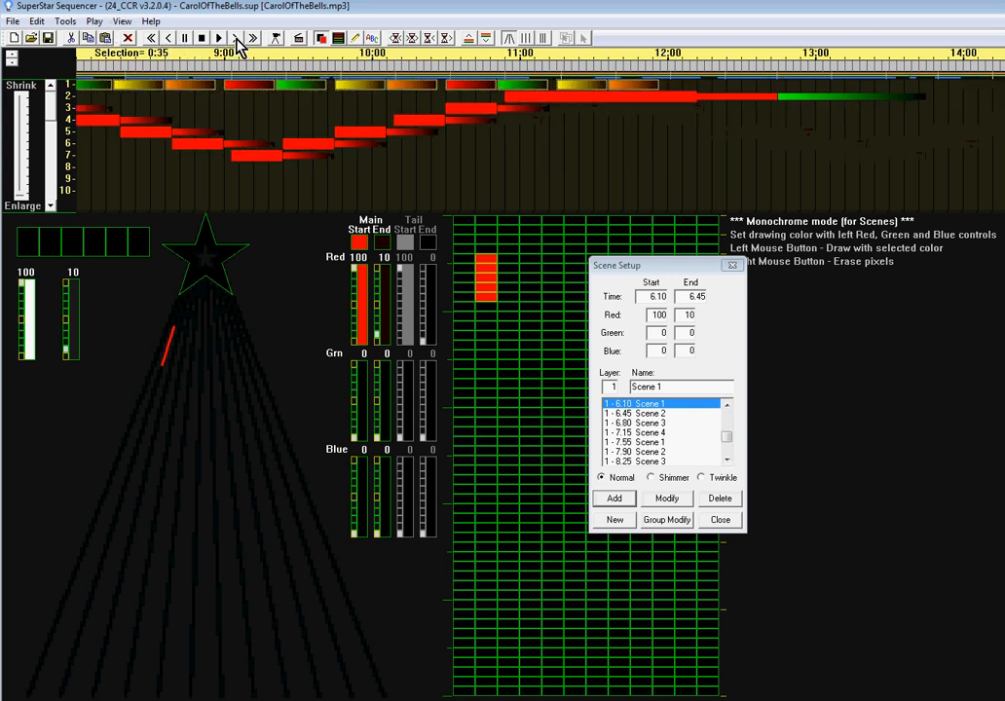
left_click(668, 74)
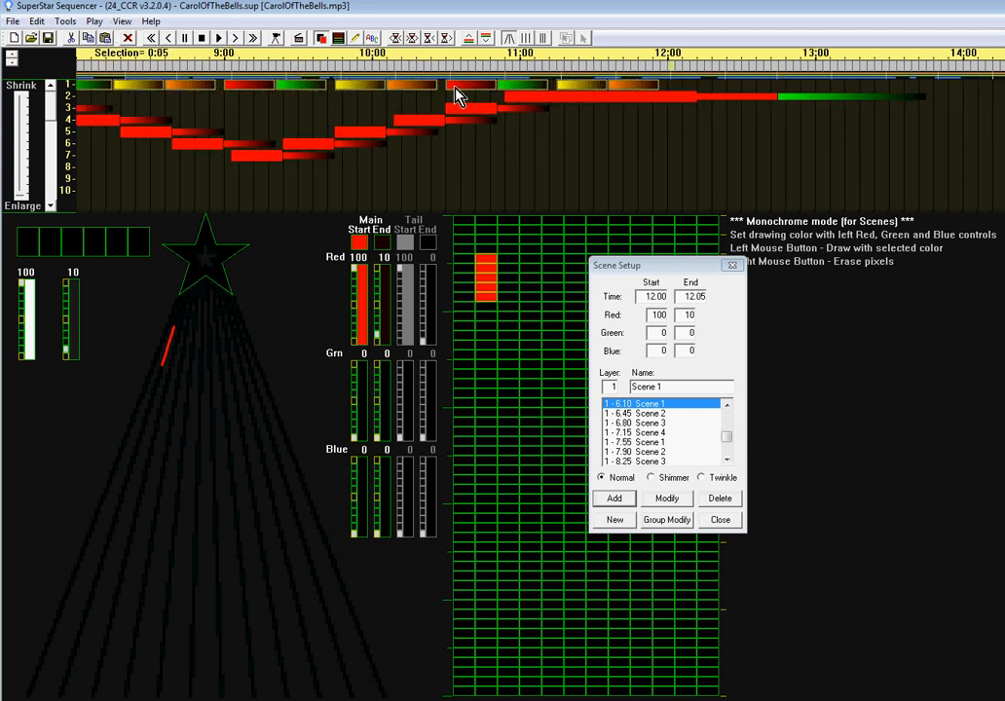
left_click(106, 39)
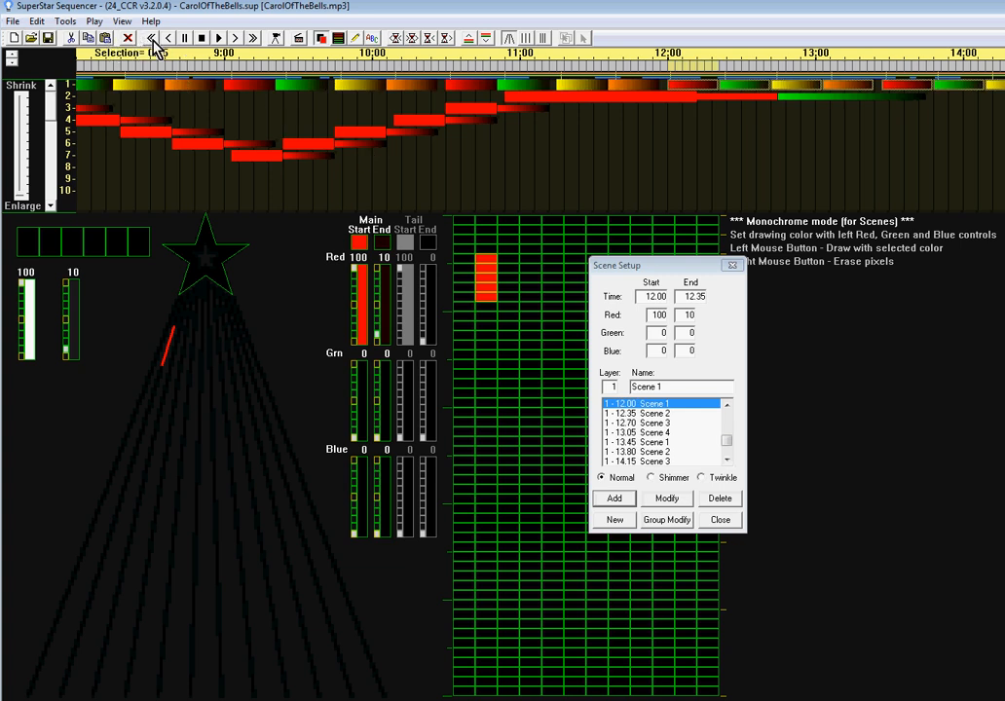
Step: Play the song from the start to review the morphs together with the repeated scenes
left_click(150, 39)
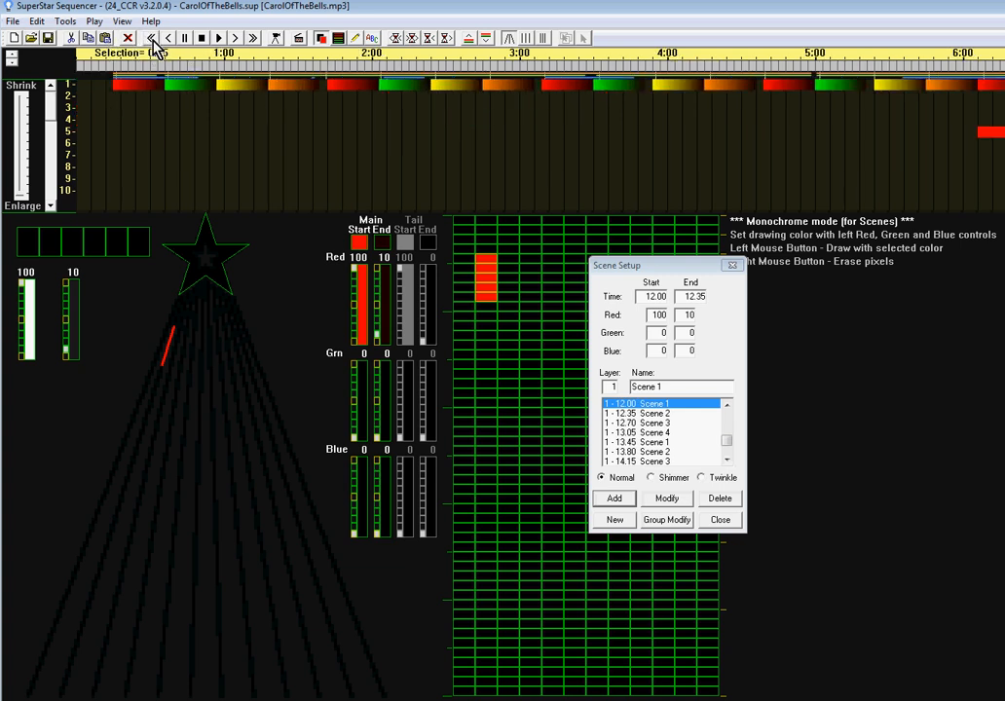
left_click(276, 39)
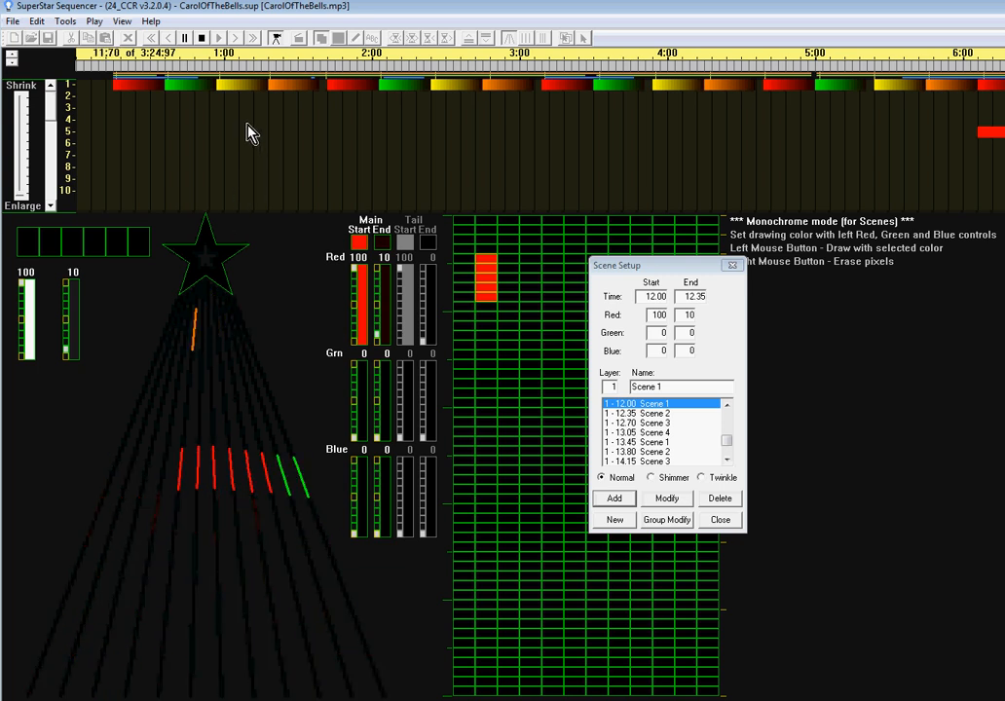
left_click(276, 39)
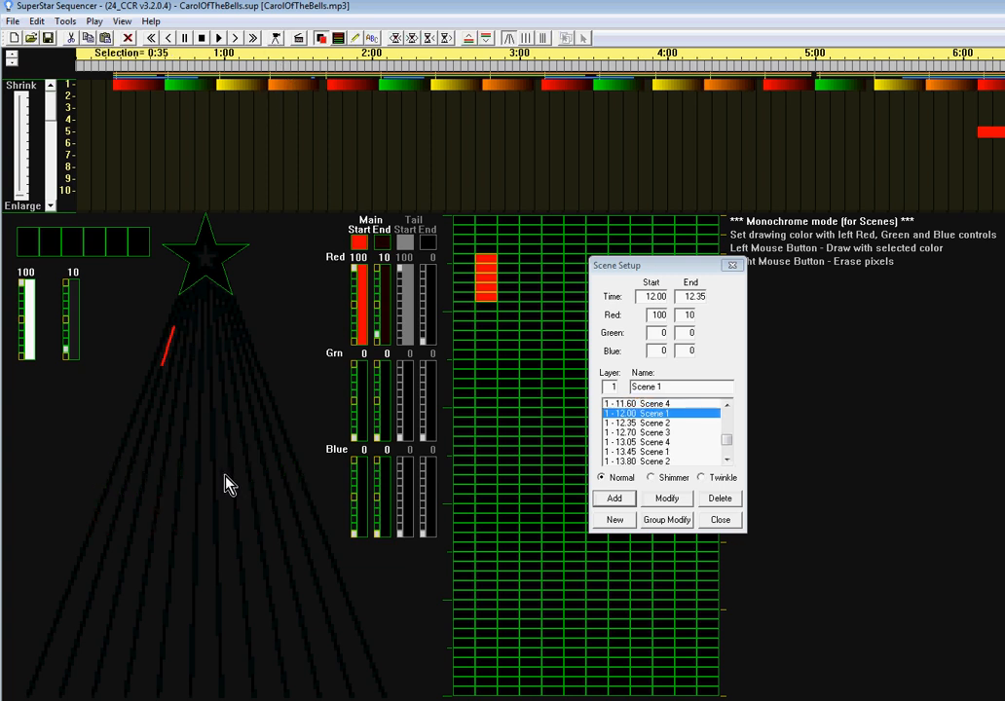
Step: Switch to morph mode and select the time range from 21.00 to 22.00 in the empty part of the timeline
left_click(252, 39)
left_click(253, 39)
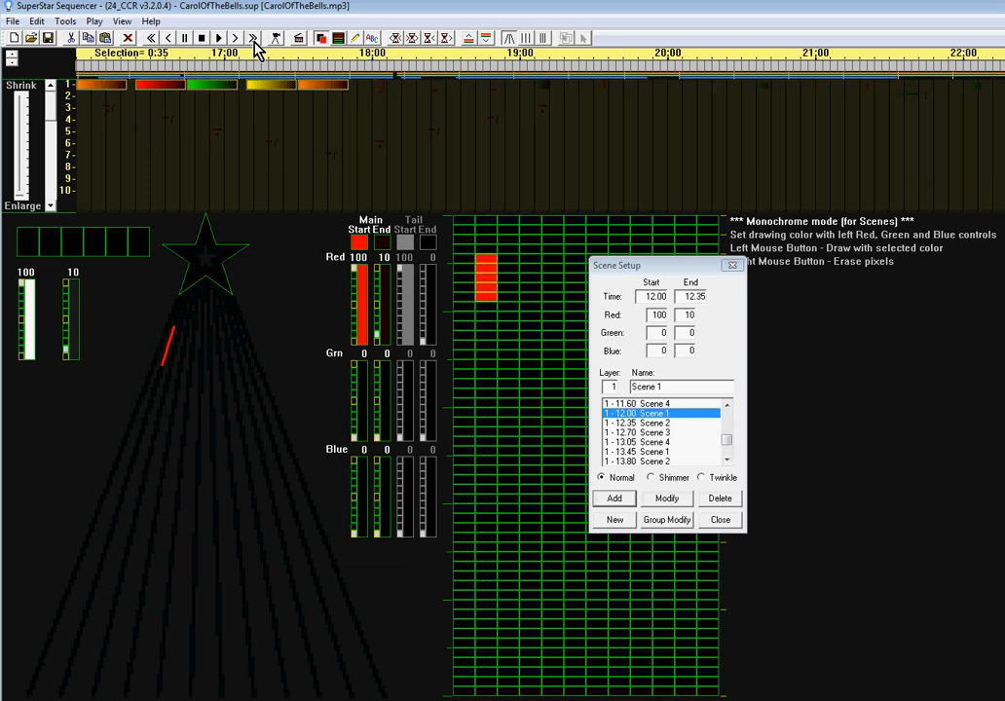
left_click(234, 39)
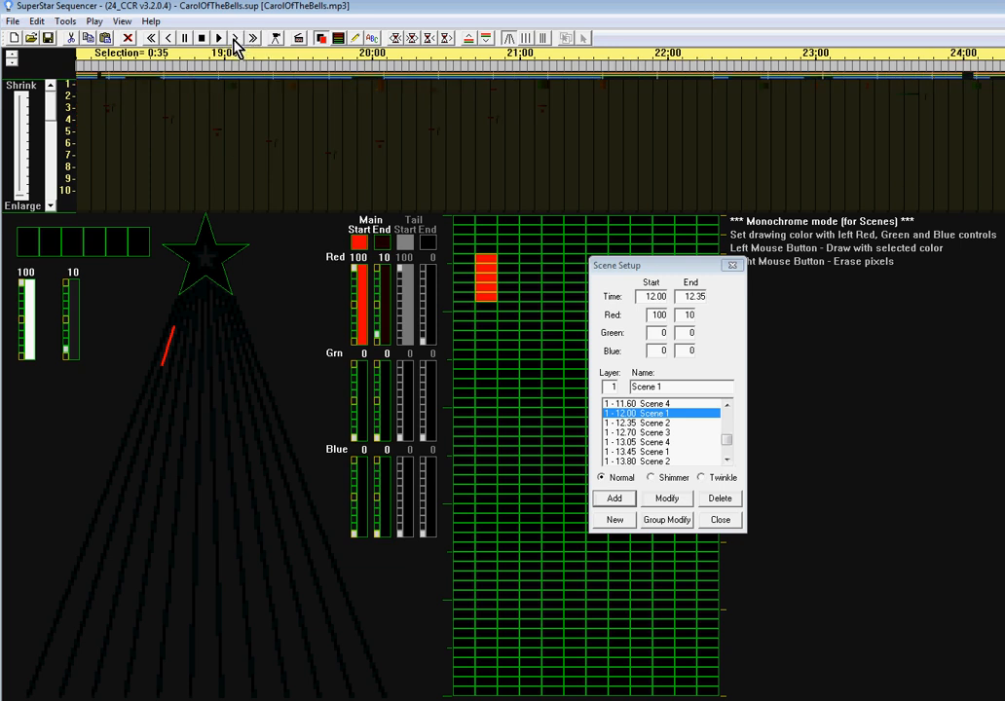
left_click(233, 39)
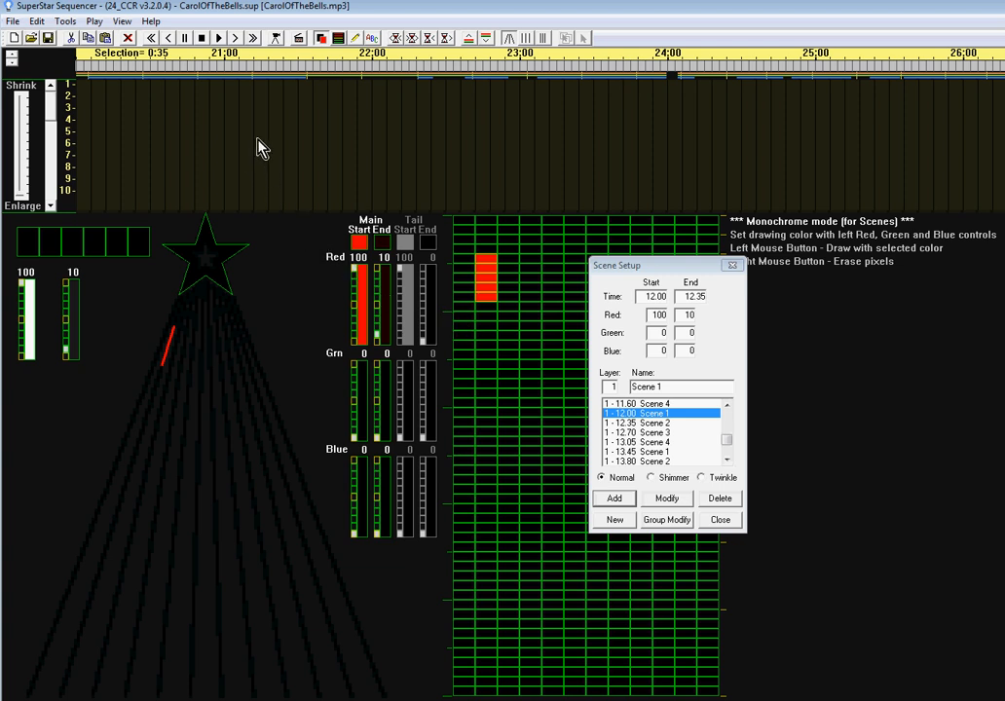
left_click(339, 39)
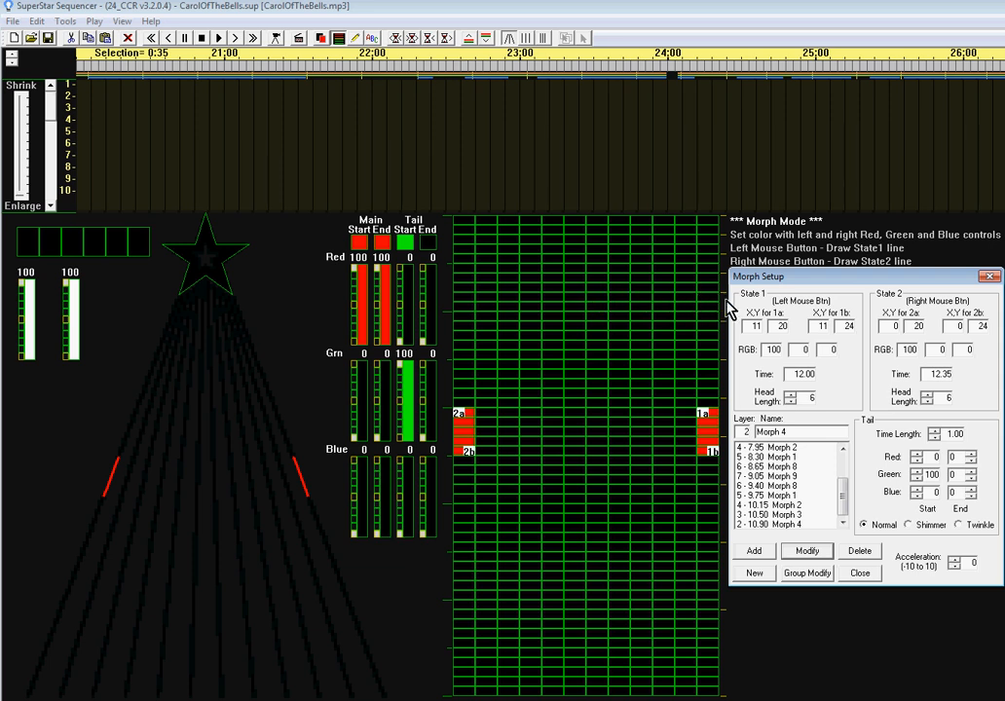
left_click(227, 68)
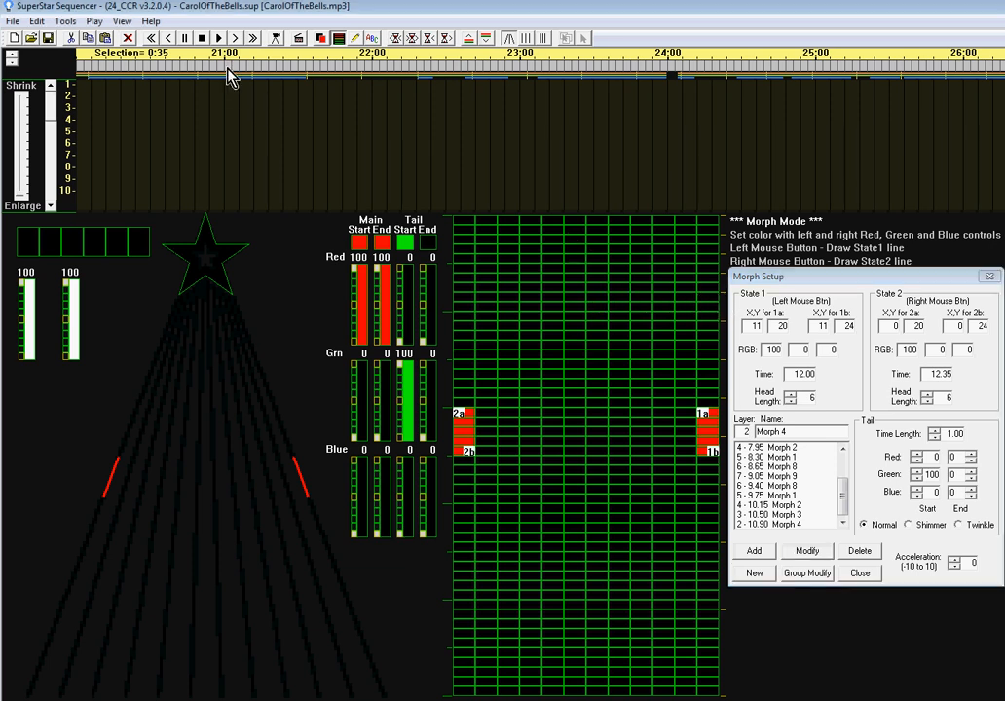
left_click_drag(231, 78, 376, 89)
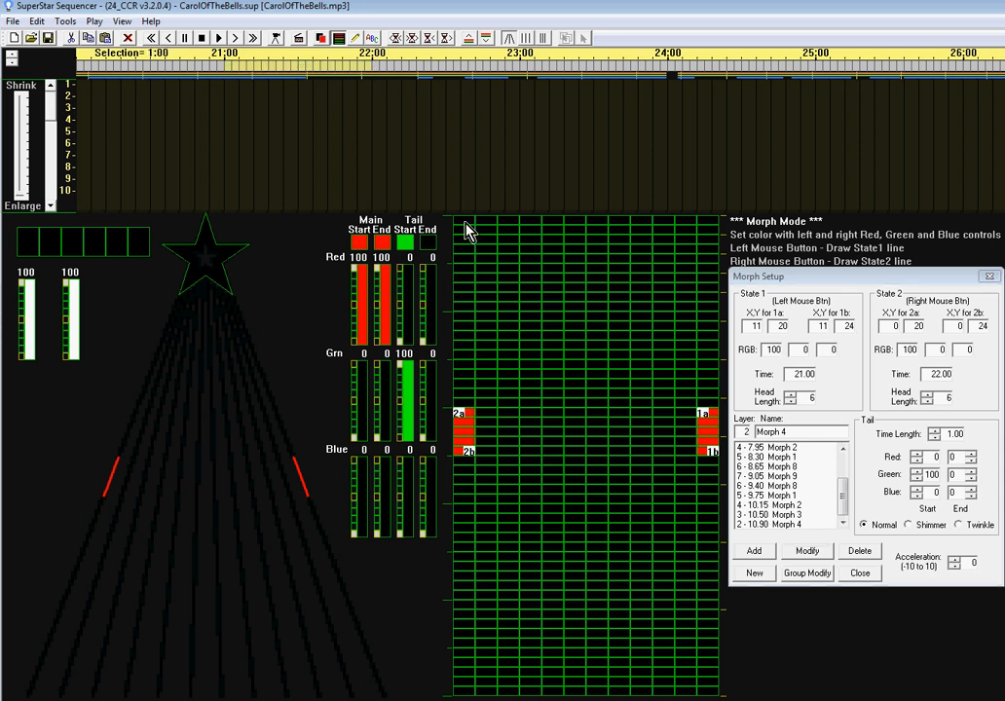
Step: Add a morph with State 1 at 0,0 and State 2 at 0,49 in the first column, and play it back
left_click(465, 226)
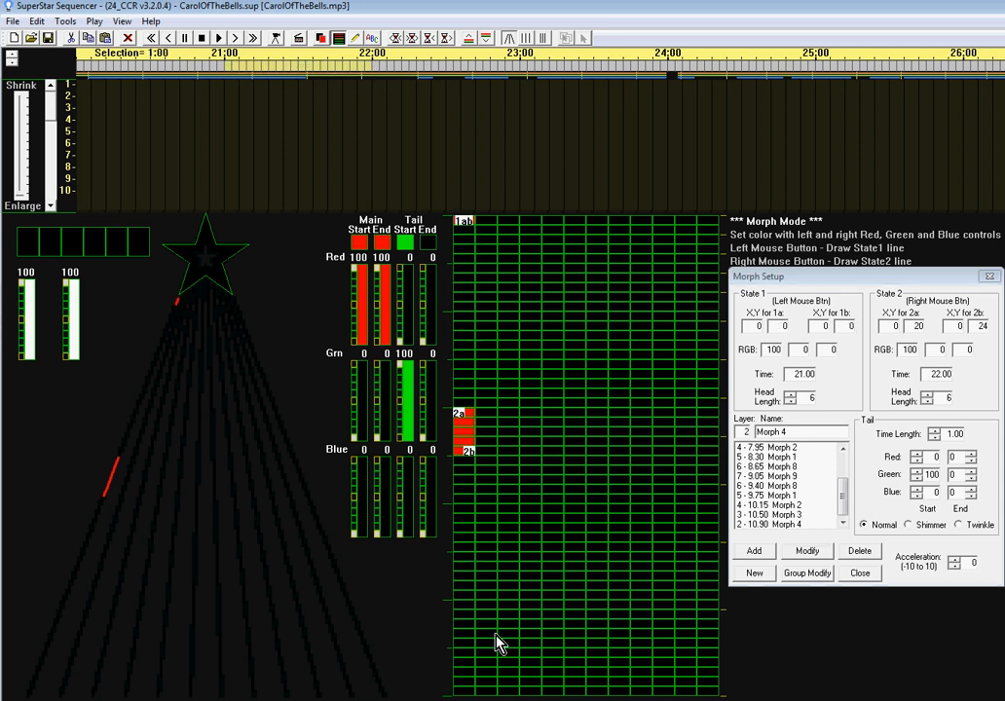
right_click(464, 692)
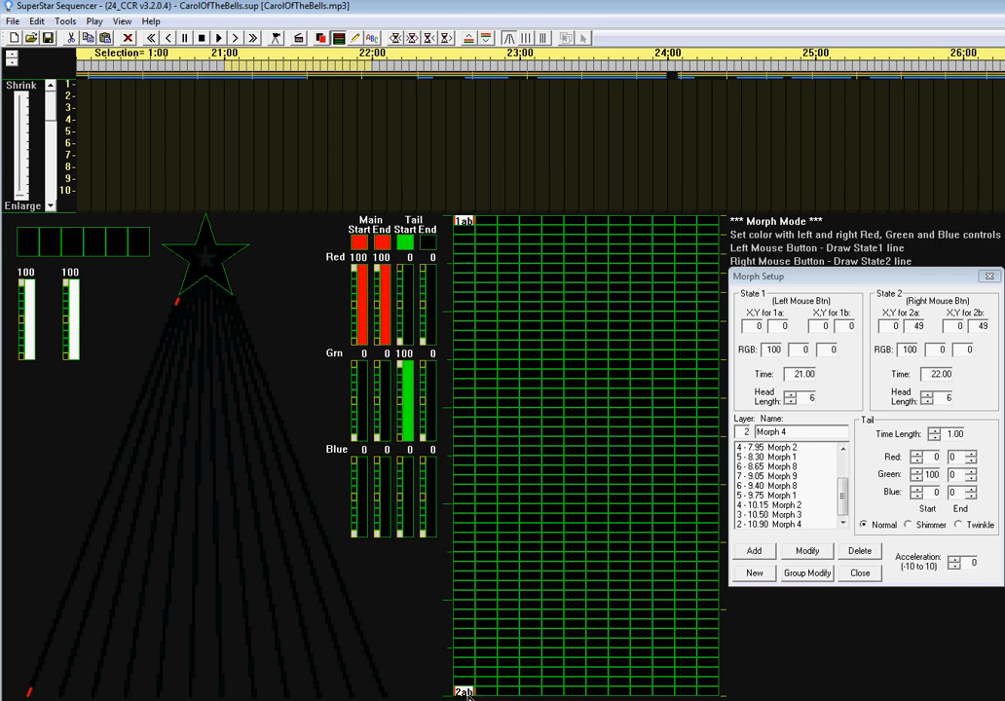
left_click(755, 551)
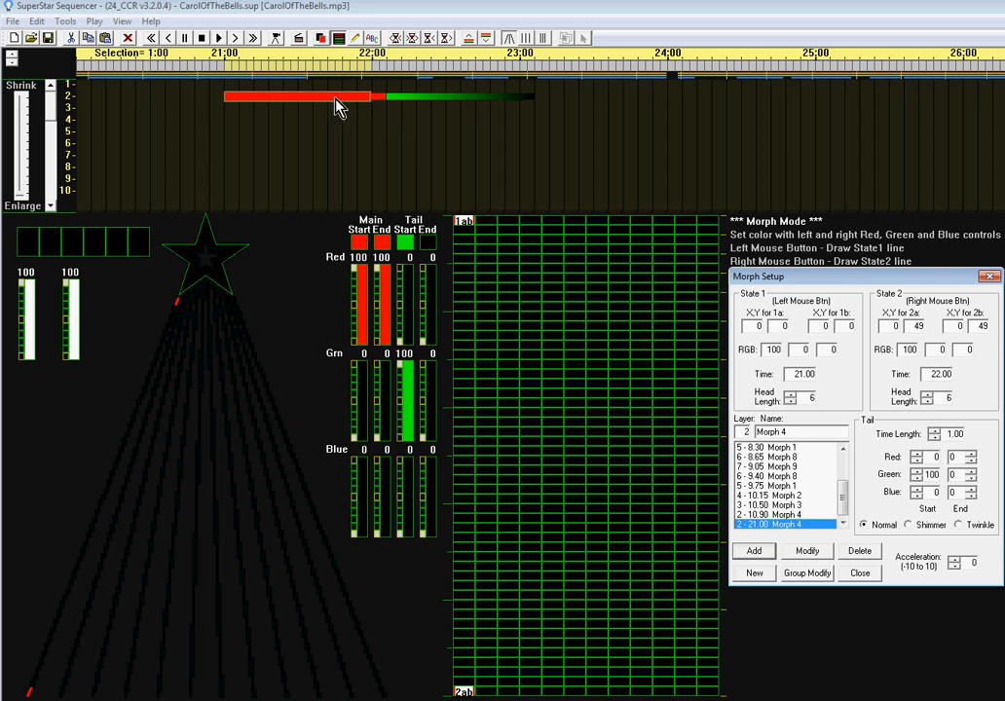
left_click(218, 38)
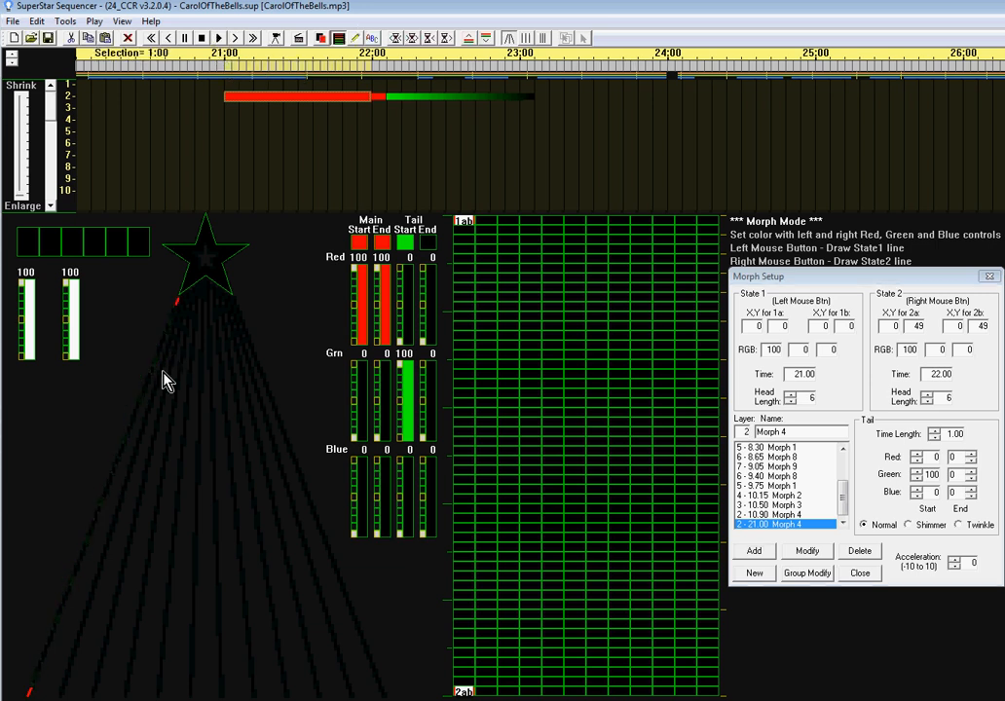
Step: Set the 21.00 morph's State 1 head length to 1, apply it, and play the morph back
left_click_drag(177, 297, 176, 307)
double_click(789, 402)
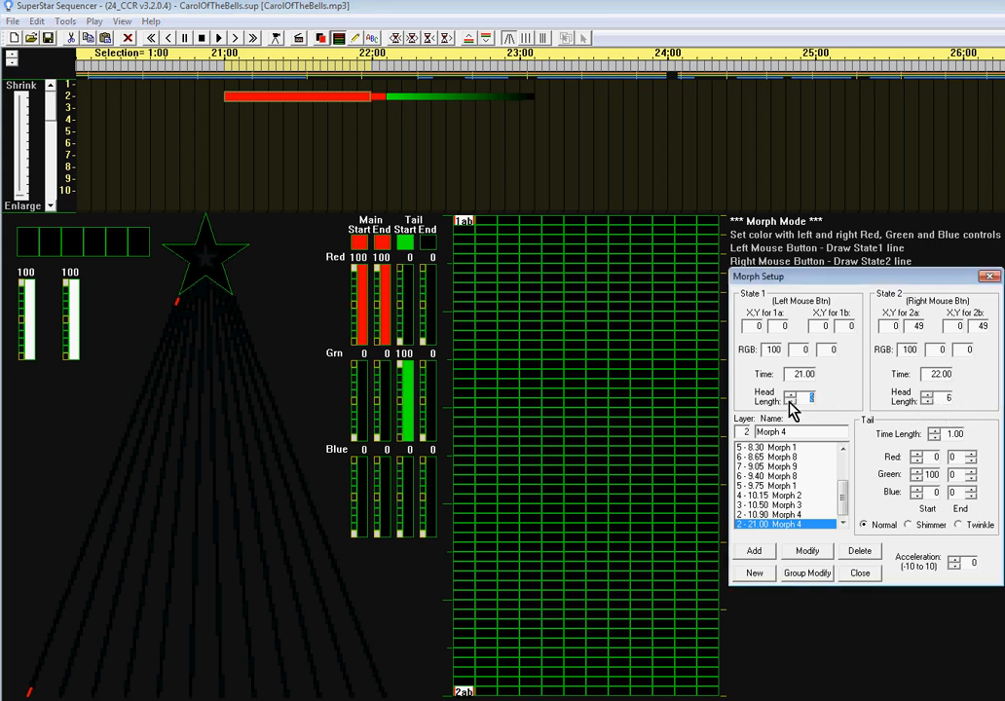
left_click(804, 553)
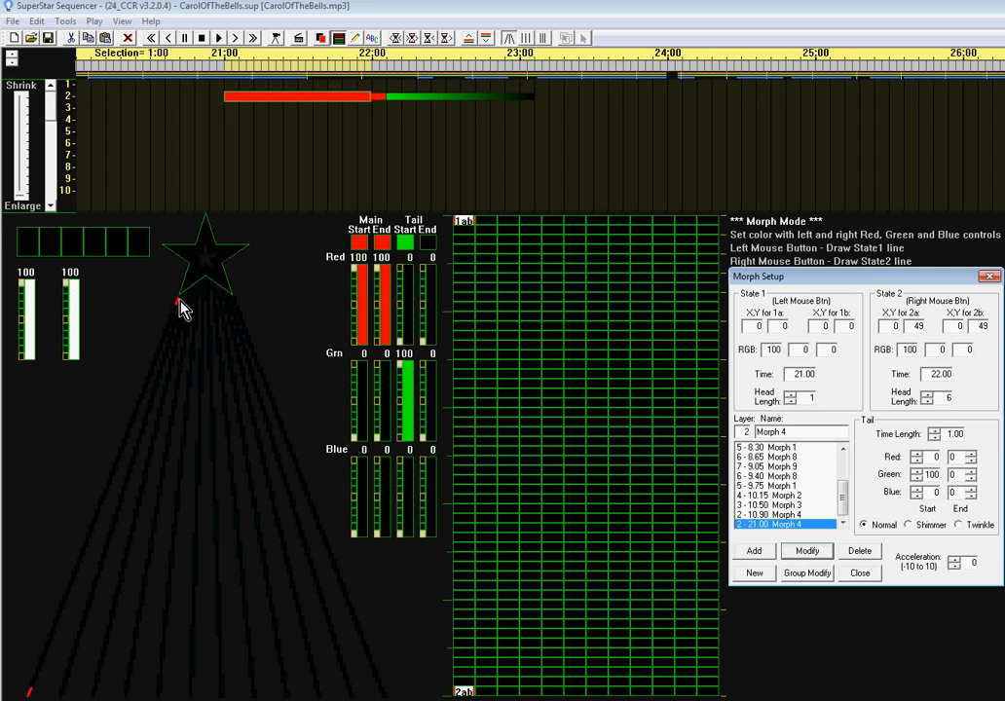
left_click(220, 39)
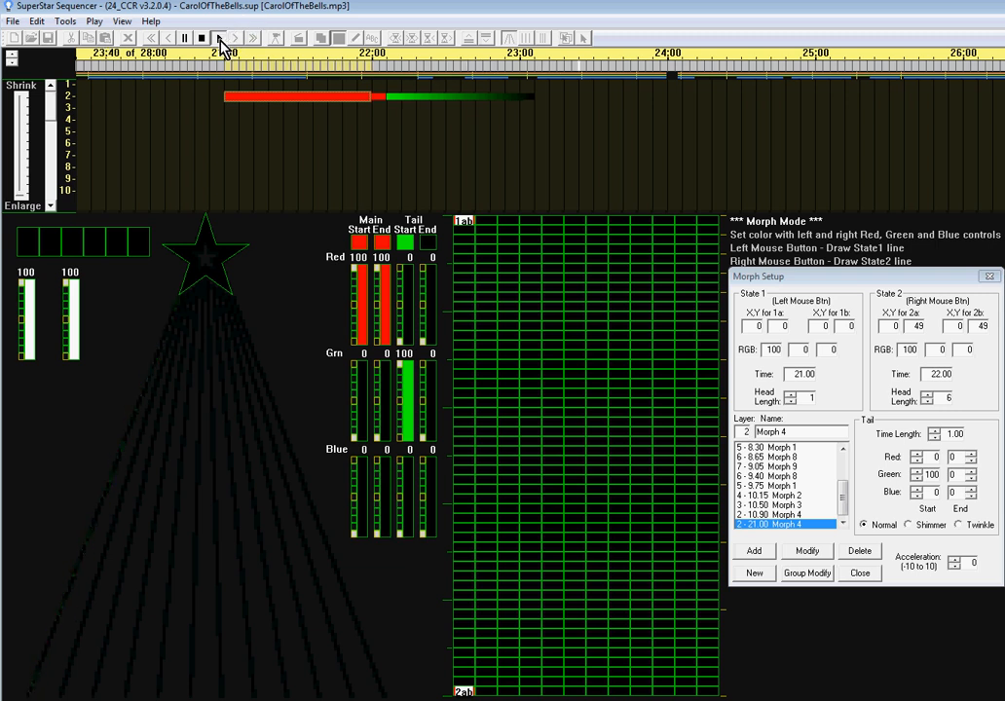
left_click(219, 39)
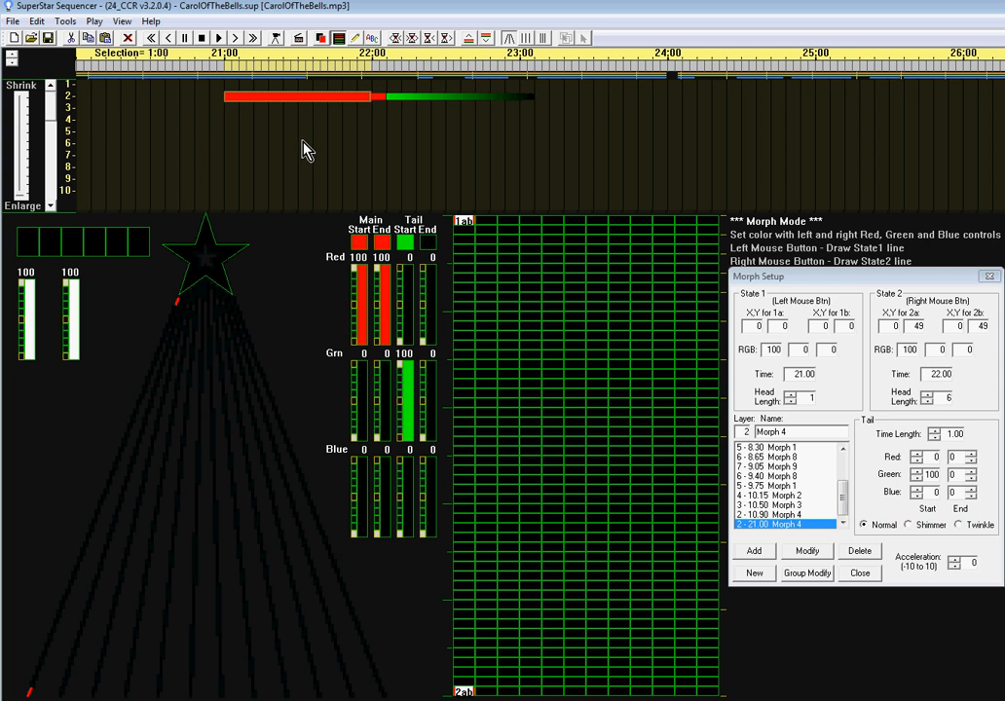
Step: Step through the 21.00 morph frame by frame from 20.90 to examine how its head grows, and play it back
left_click_drag(215, 68, 209, 69)
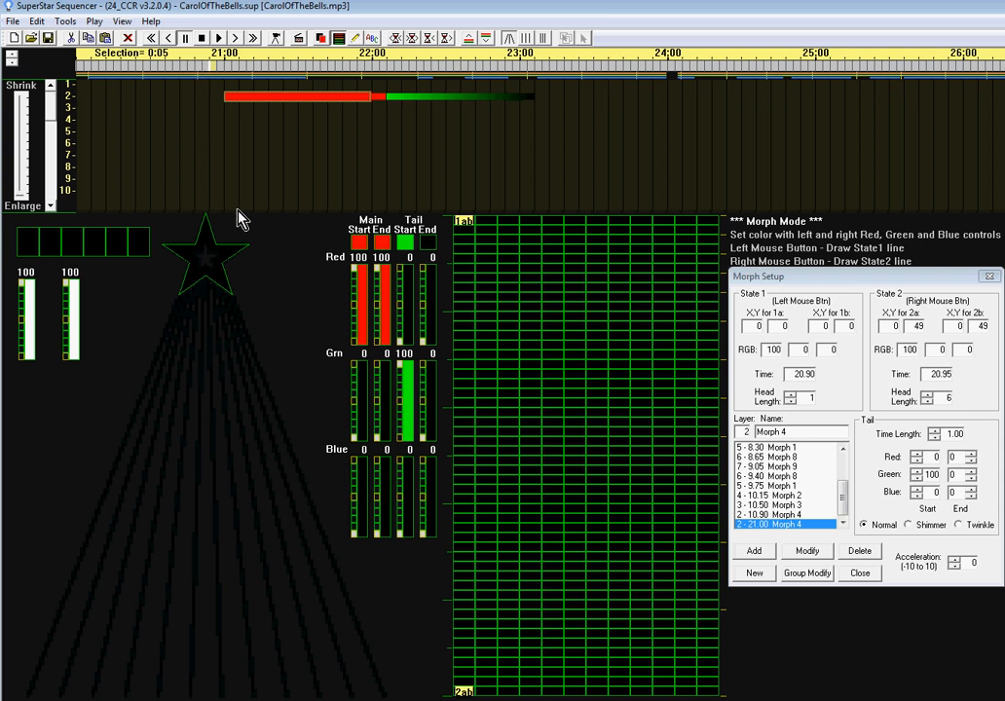
key("Right")
key("Right")
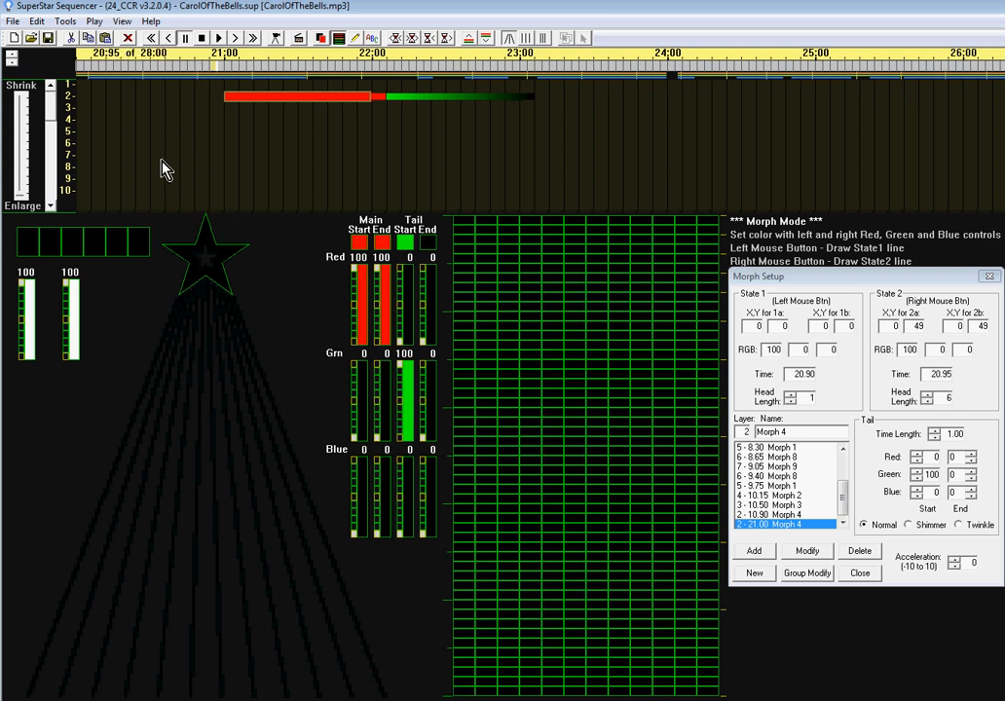
key("Right")
key("Right")
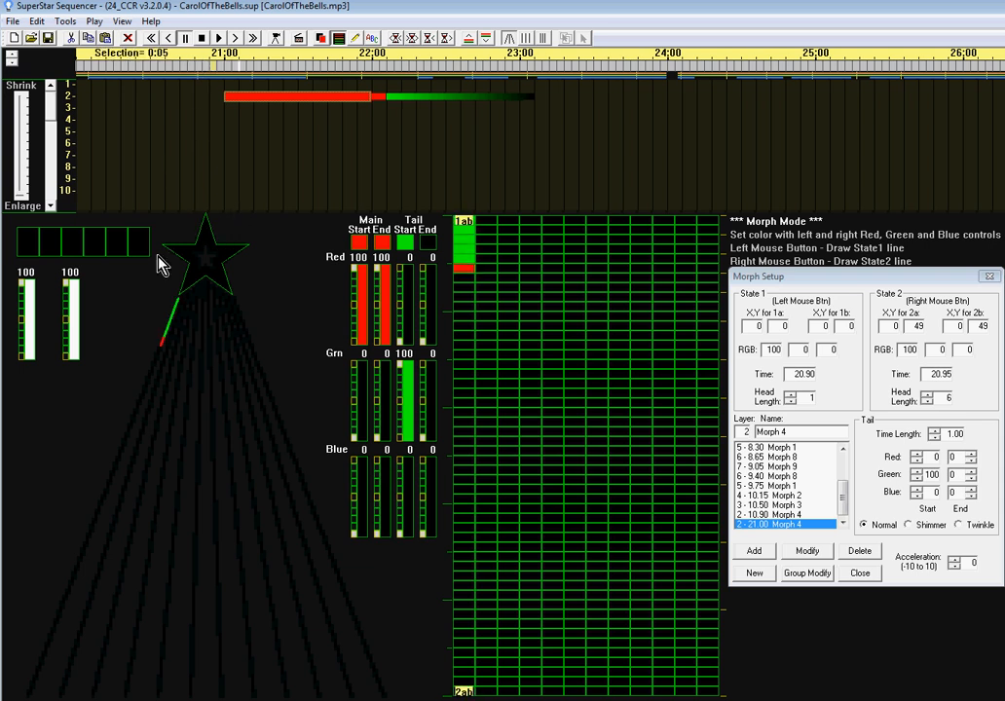
key("Right")
key("Right")
key("Right")
key("Right")
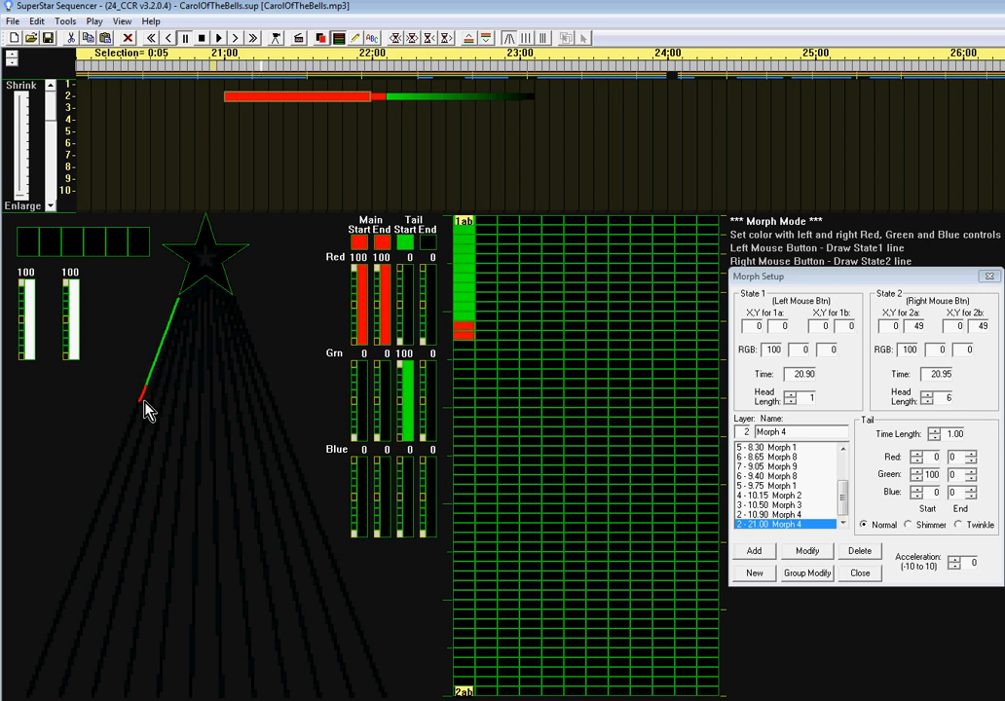
key("Right")
key("Right")
left_click_drag(130, 467, 78, 562)
key("Right")
key("Right")
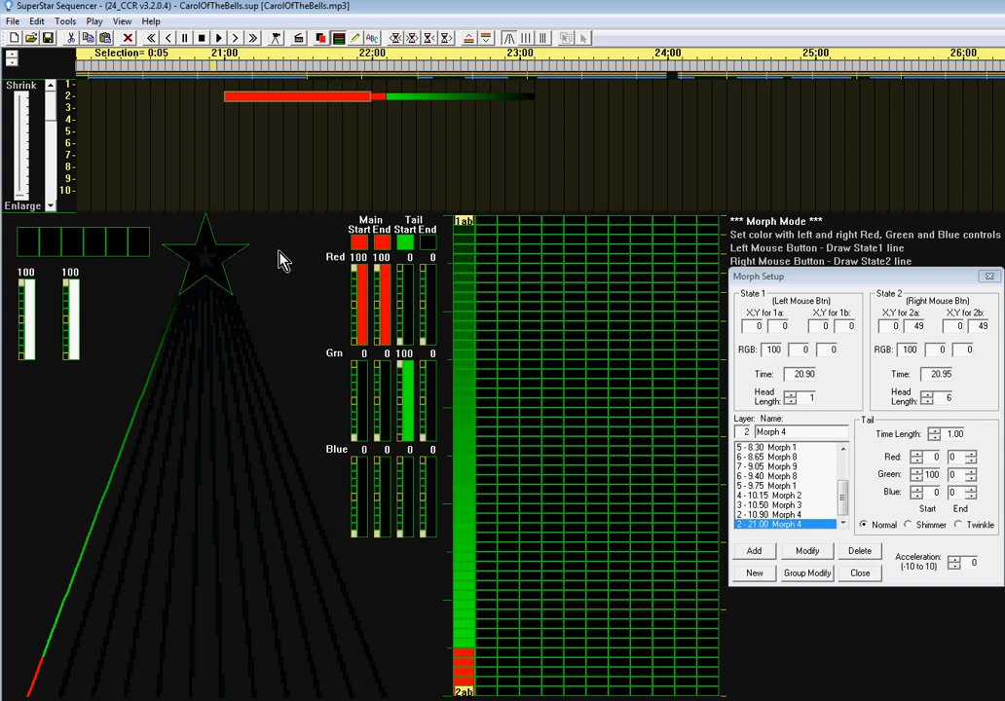
left_click(219, 38)
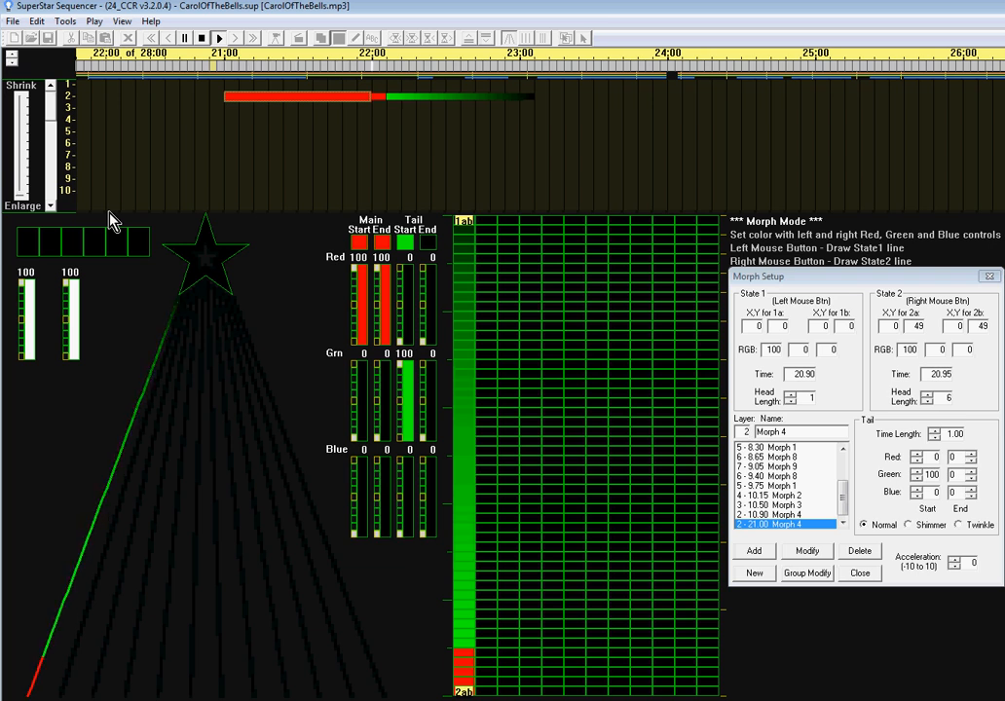
left_click(201, 38)
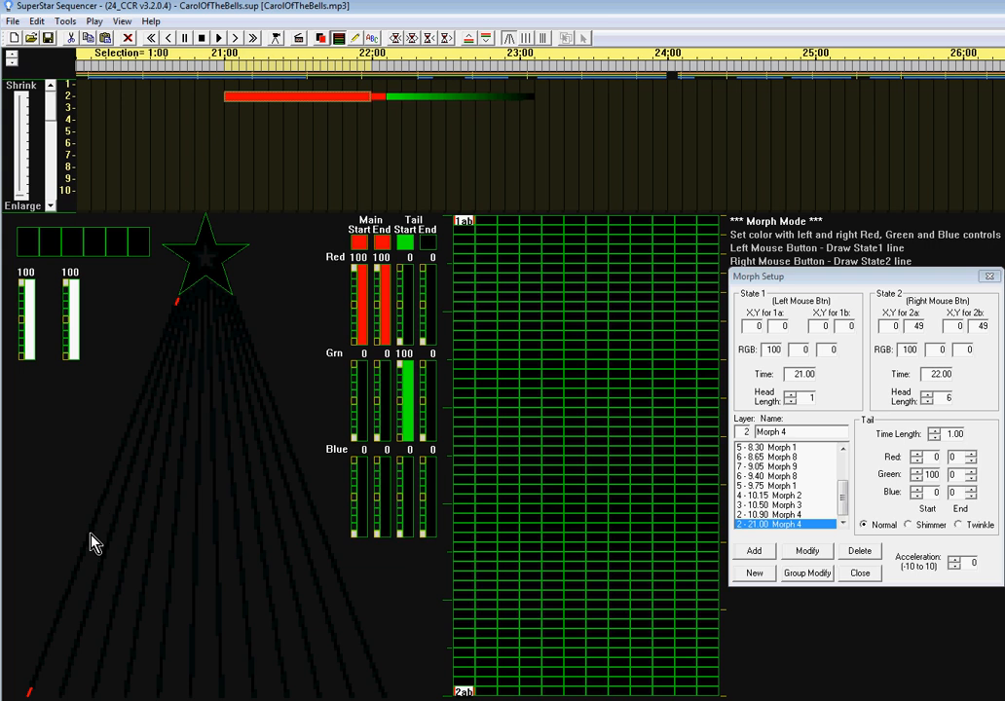
Step: Set the 21.00 morph's acceleration to 5, apply it, and play the morph back
left_click(957, 562)
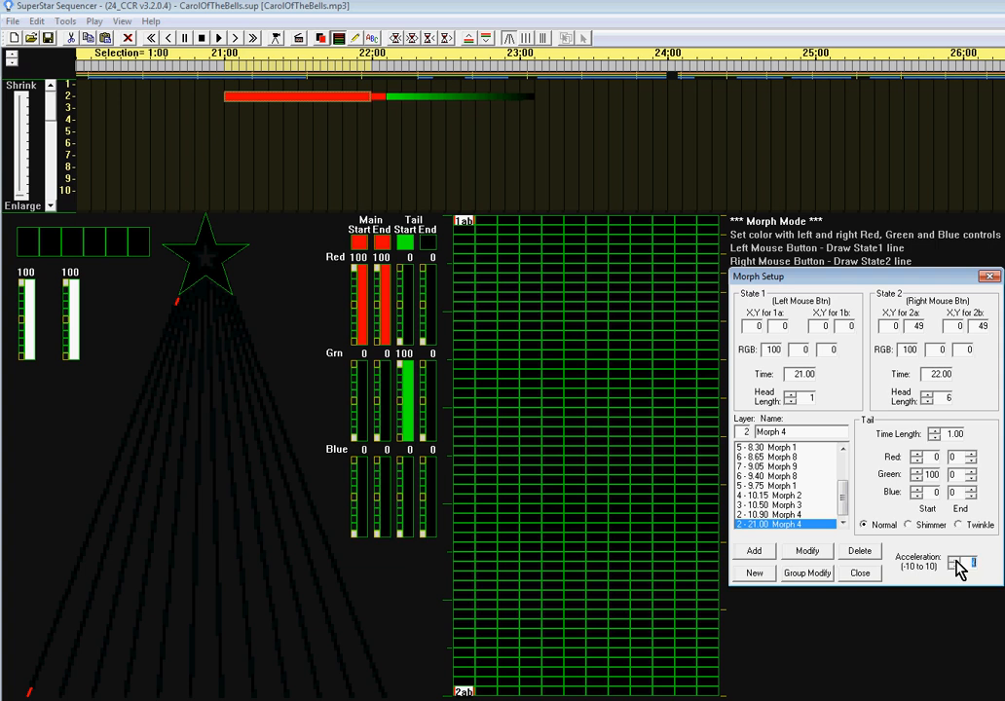
left_click(807, 552)
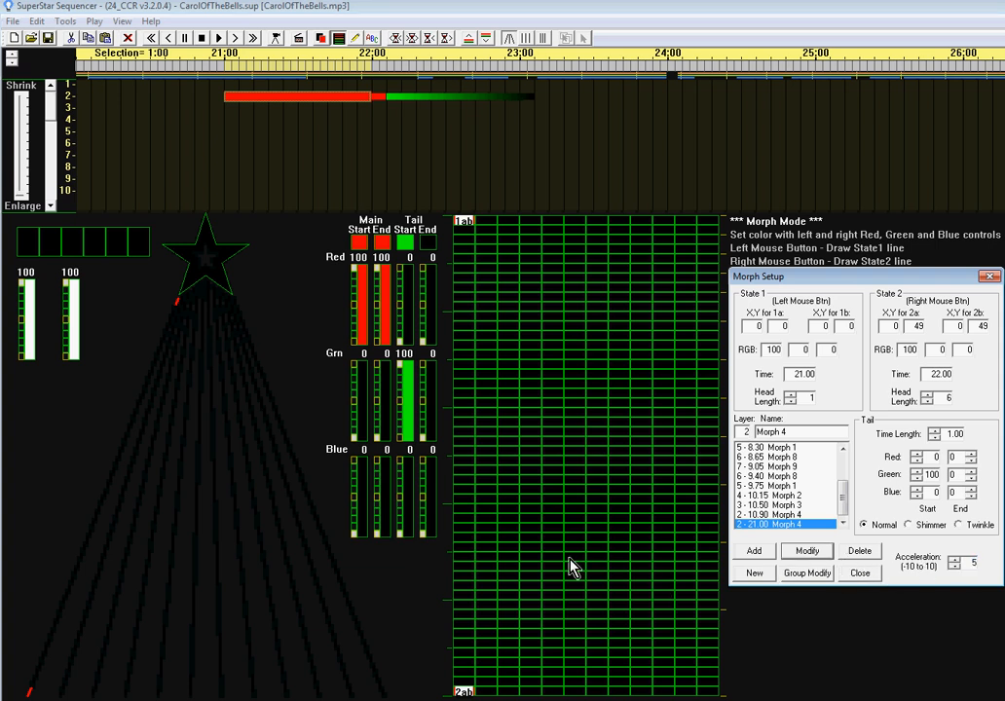
left_click(218, 40)
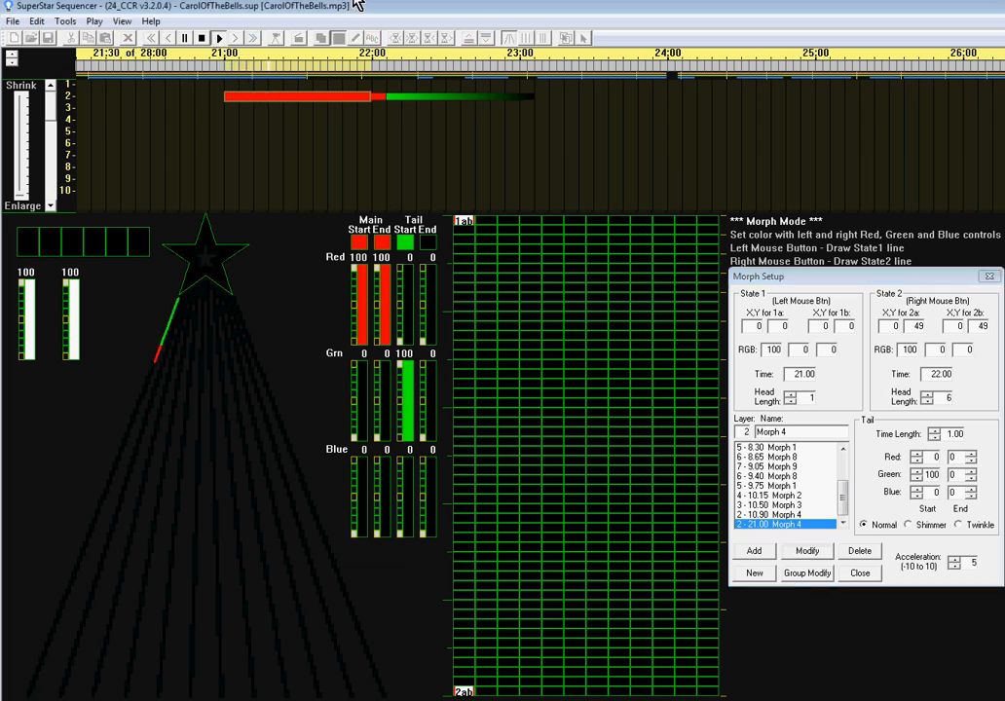
Step: Set the 21.00 morph's acceleration to 10, apply the change, and play the morph back
left_click(219, 43)
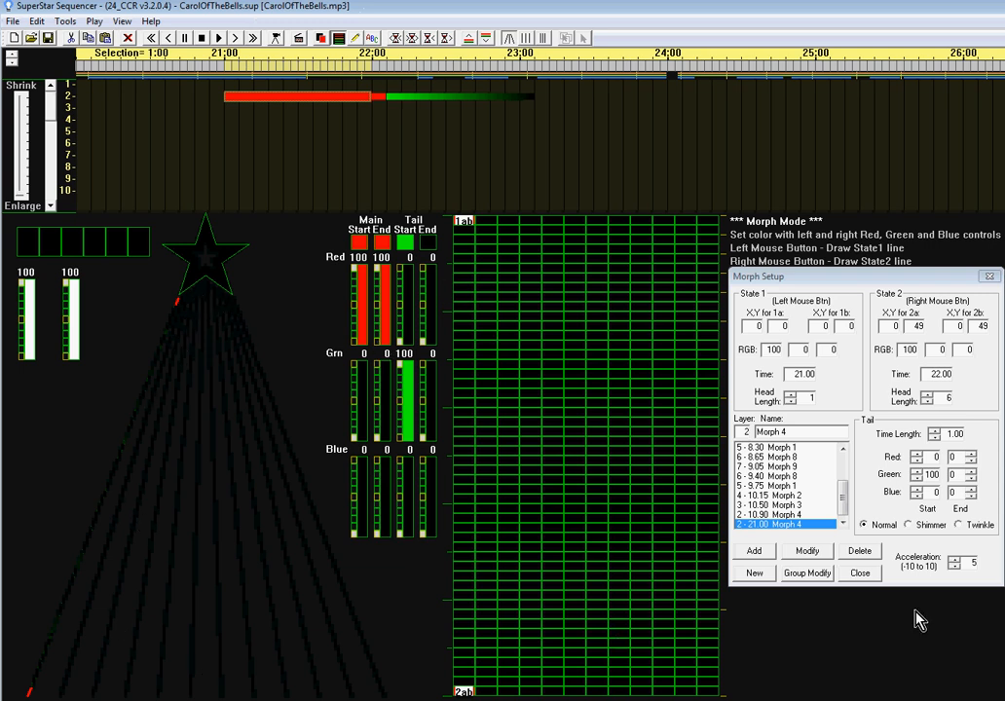
left_click(959, 565)
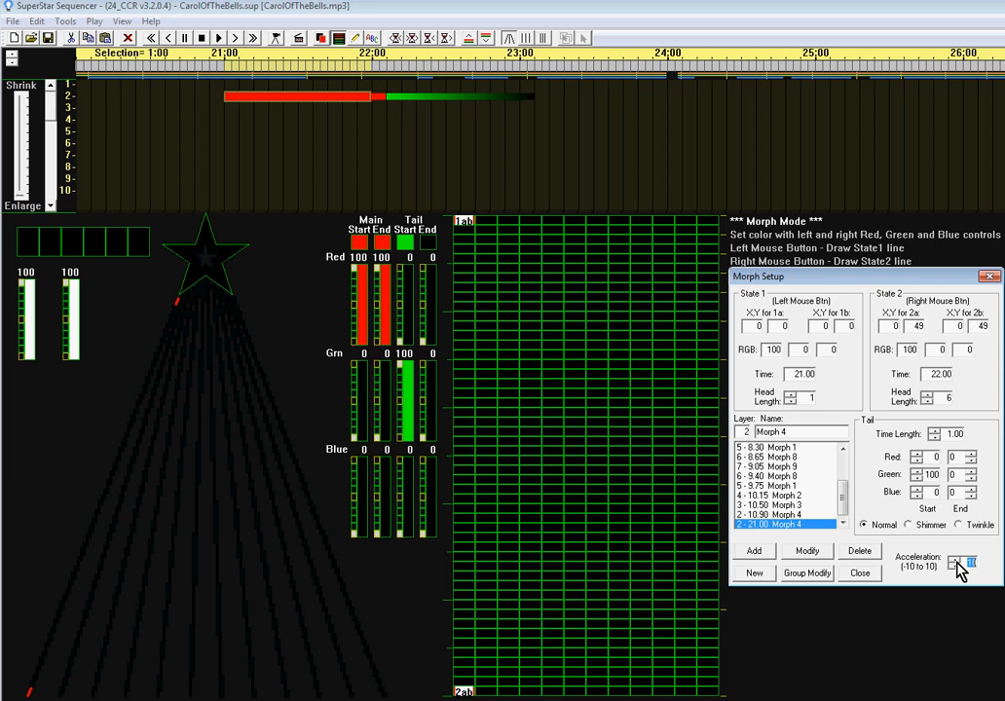
left_click(804, 553)
left_click(219, 38)
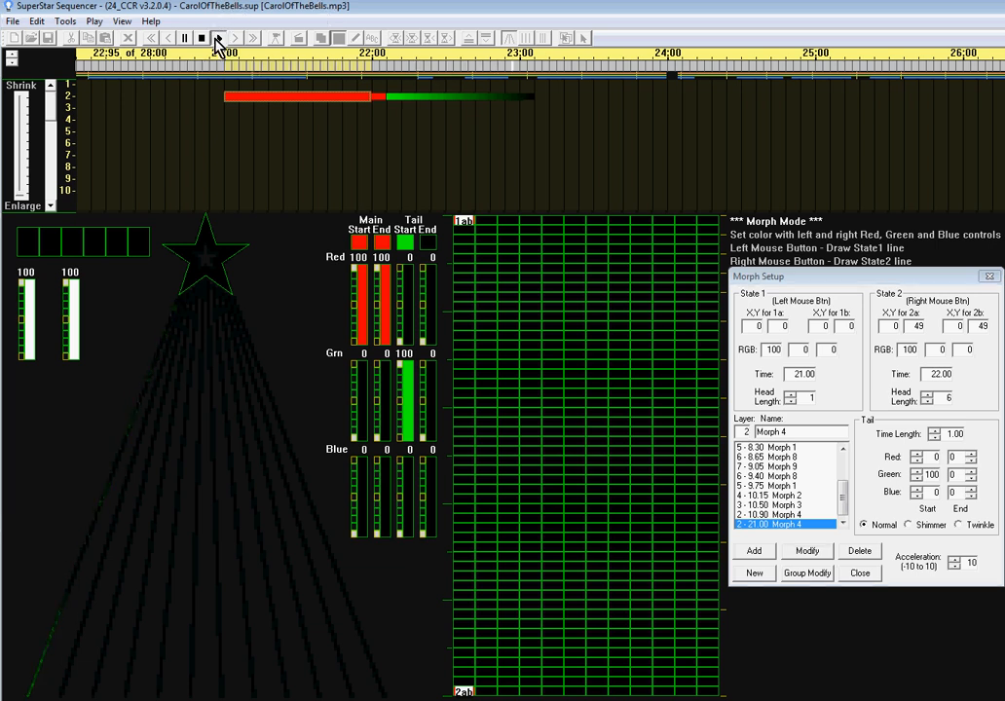
left_click(203, 39)
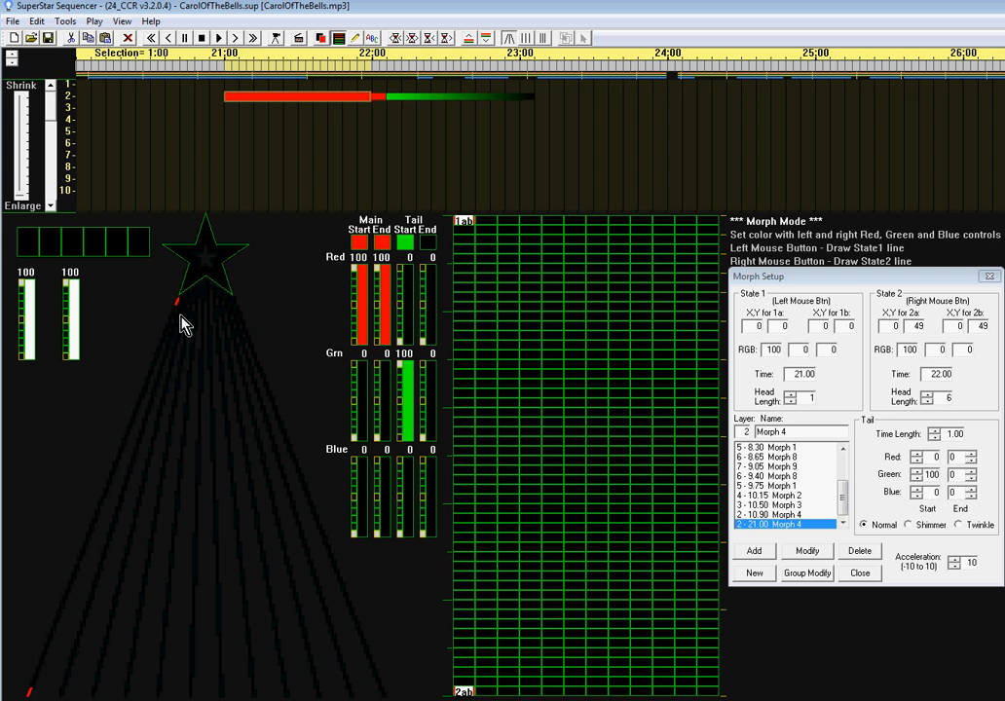
Step: Paste a copy of the 21.00 morph at 22.00 and enter an acceleration of -10 for the copy
left_click(105, 37)
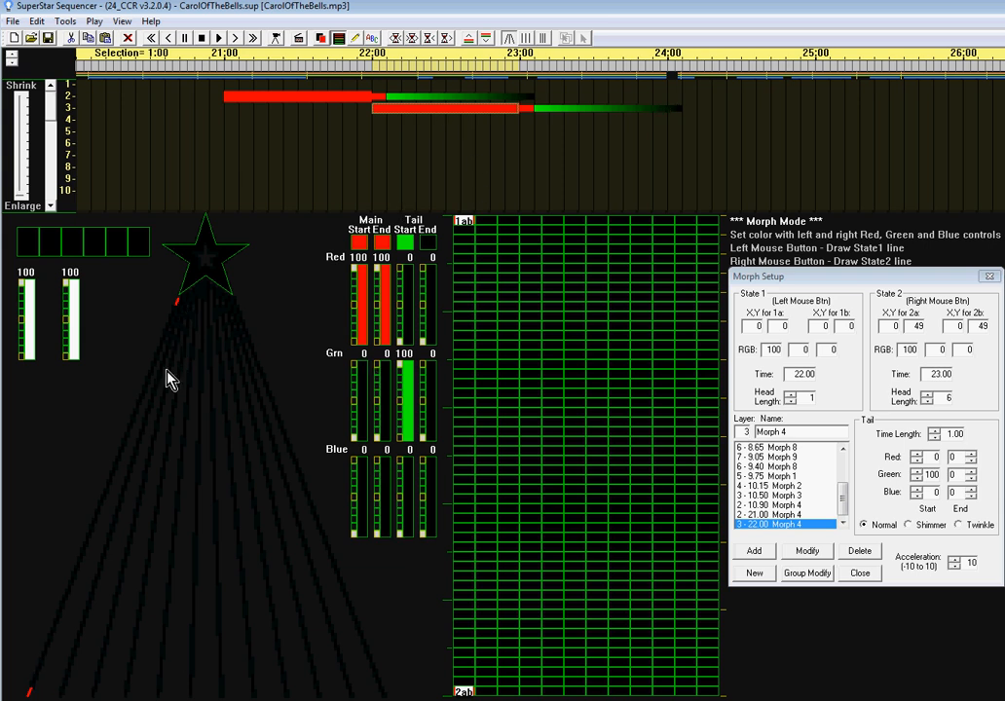
left_click(955, 567)
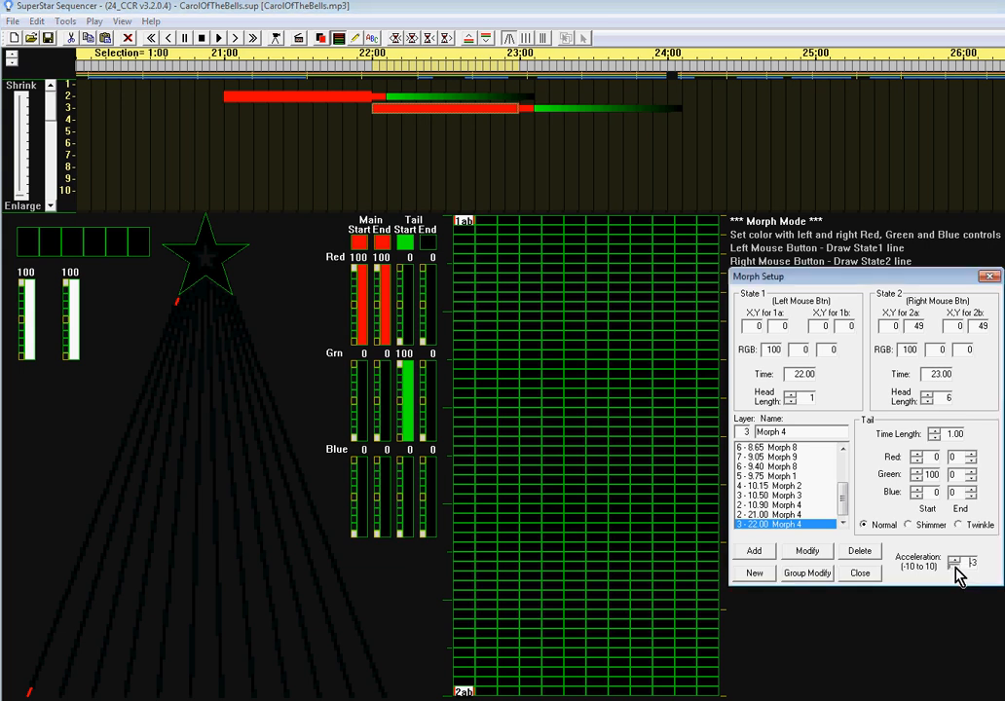
left_click(954, 568)
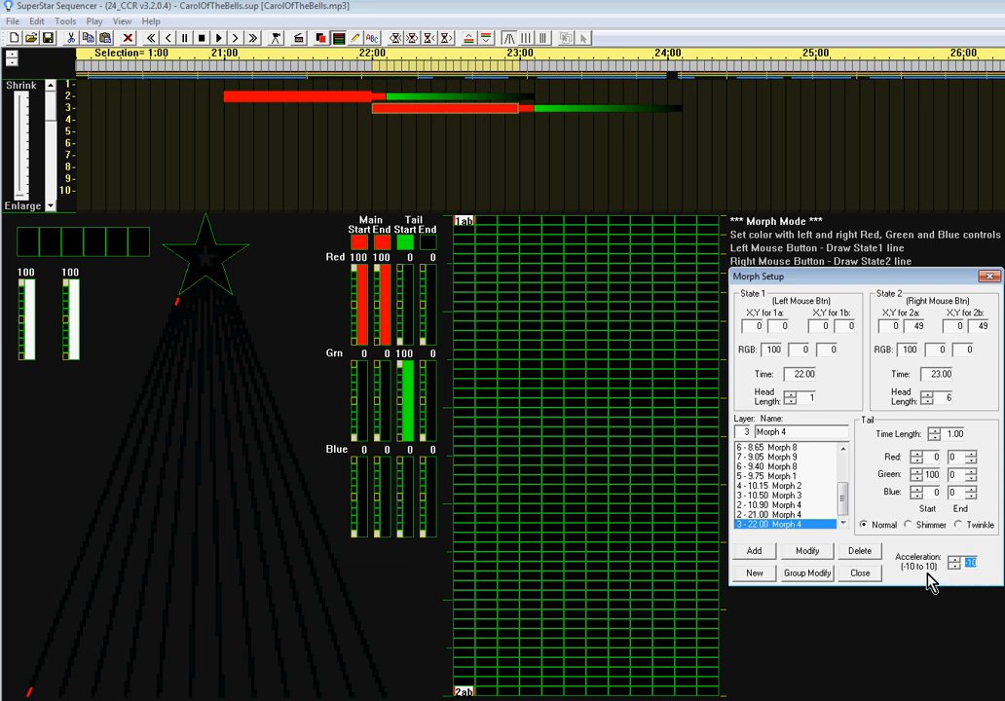
Step: Set the 22.00 morph's head length to 6 for State 1 and 1 for State 2, apply it, and play it back
left_click(790, 397)
left_click(791, 397)
left_click(790, 395)
left_click(791, 395)
left_click(790, 395)
left_click(929, 401)
left_click(806, 552)
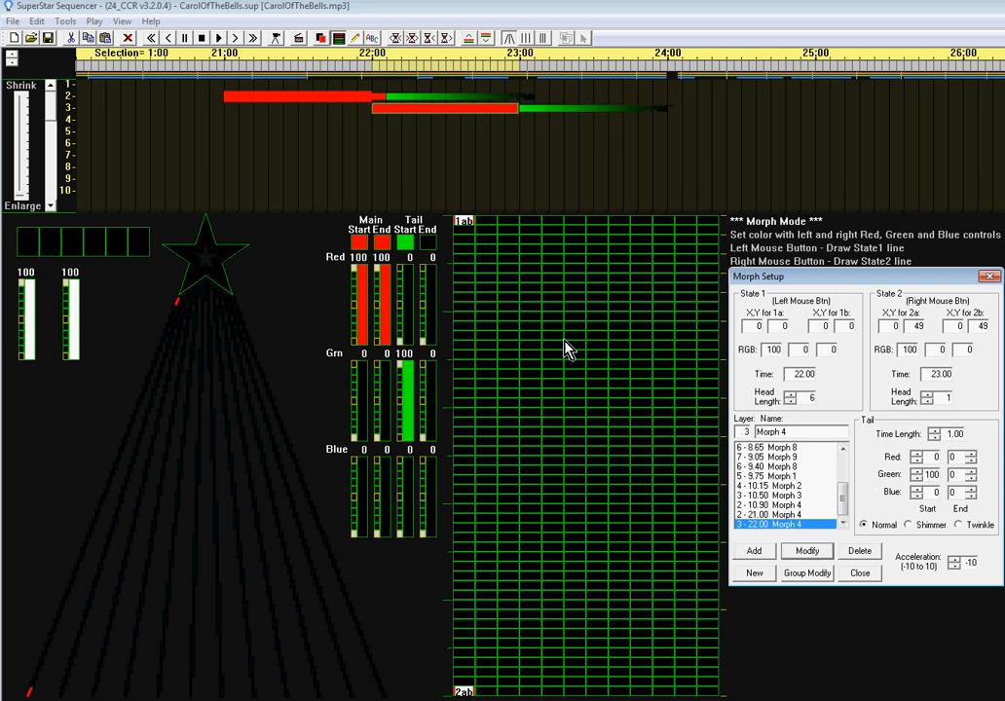
left_click(218, 38)
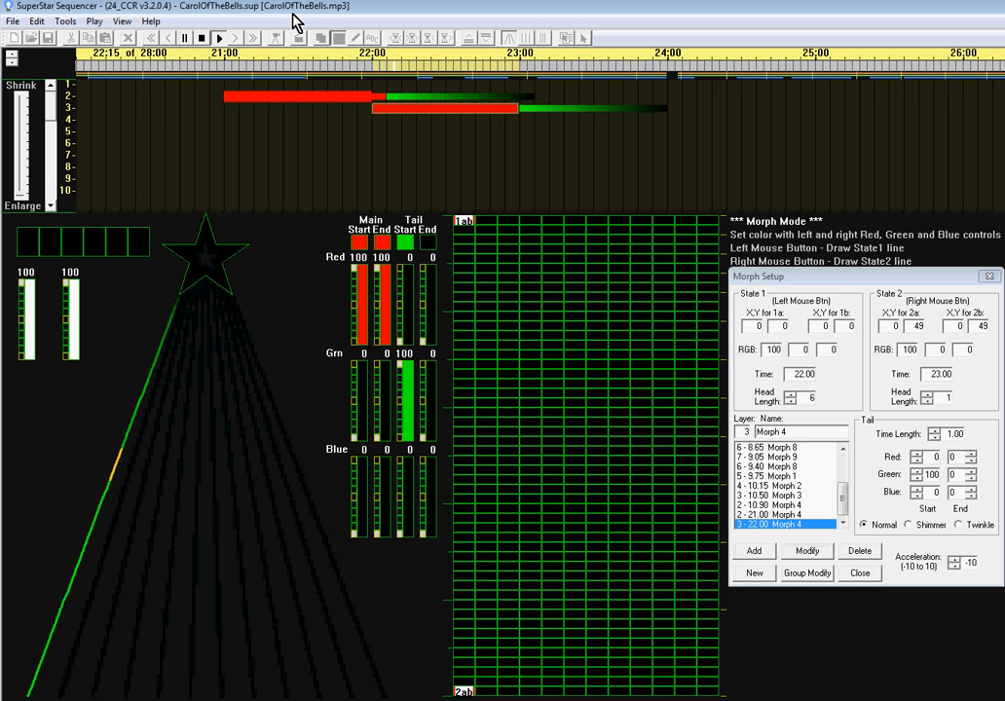
left_click(202, 38)
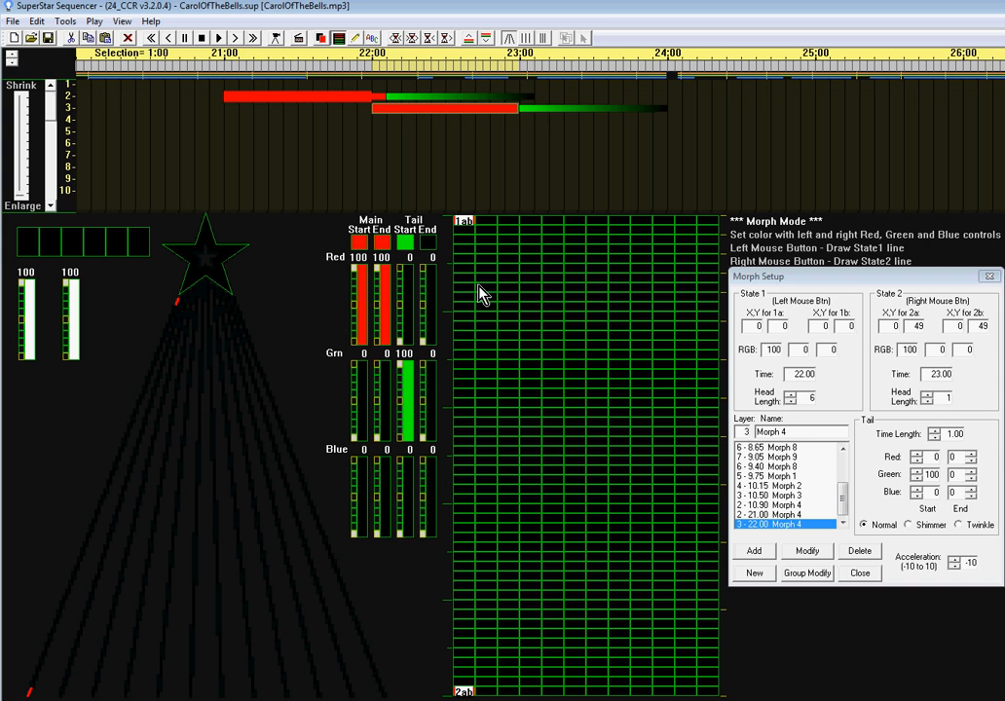
Step: Reverse the 22.00 morph with State 1 at 0,49 and State 2 at 0,0, apply it, and play it back
left_click(465, 692)
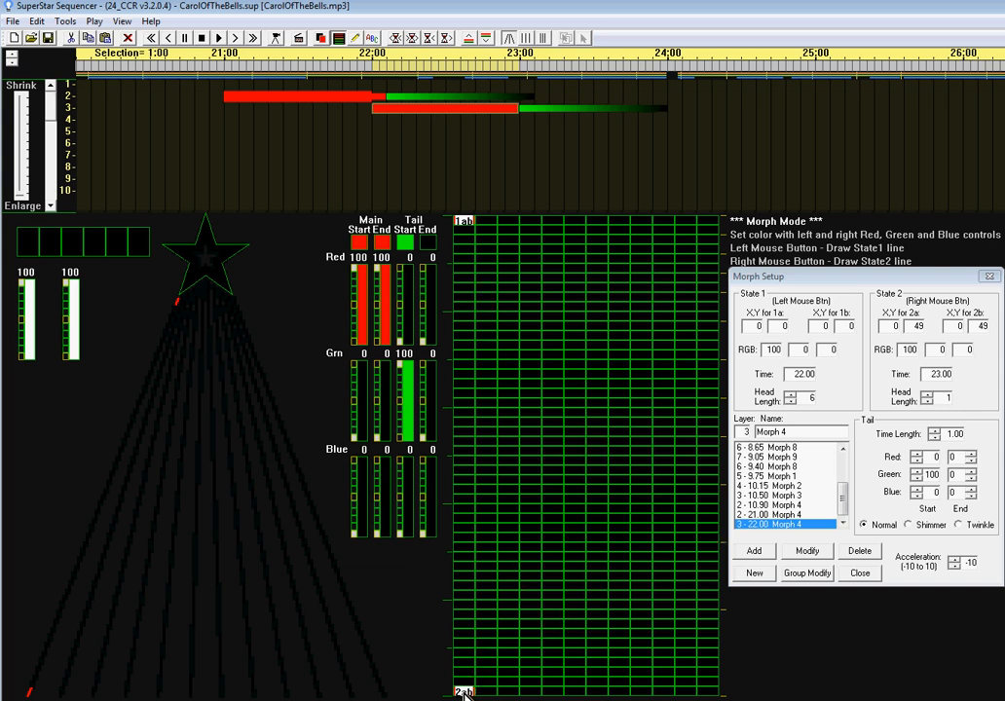
right_click(465, 226)
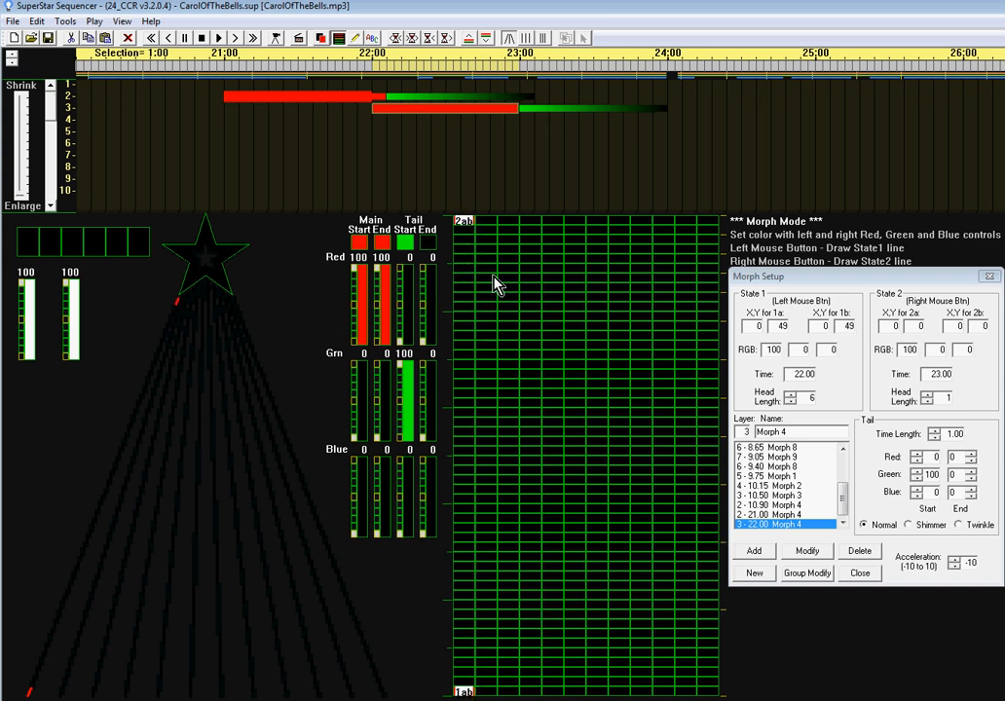
left_click(805, 552)
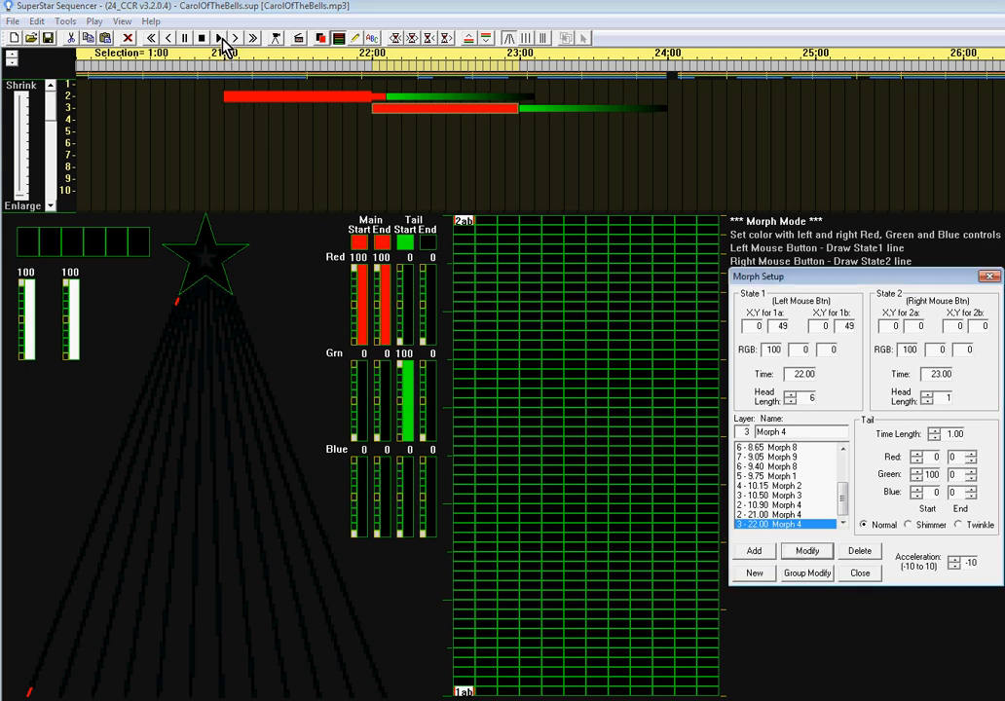
left_click(221, 38)
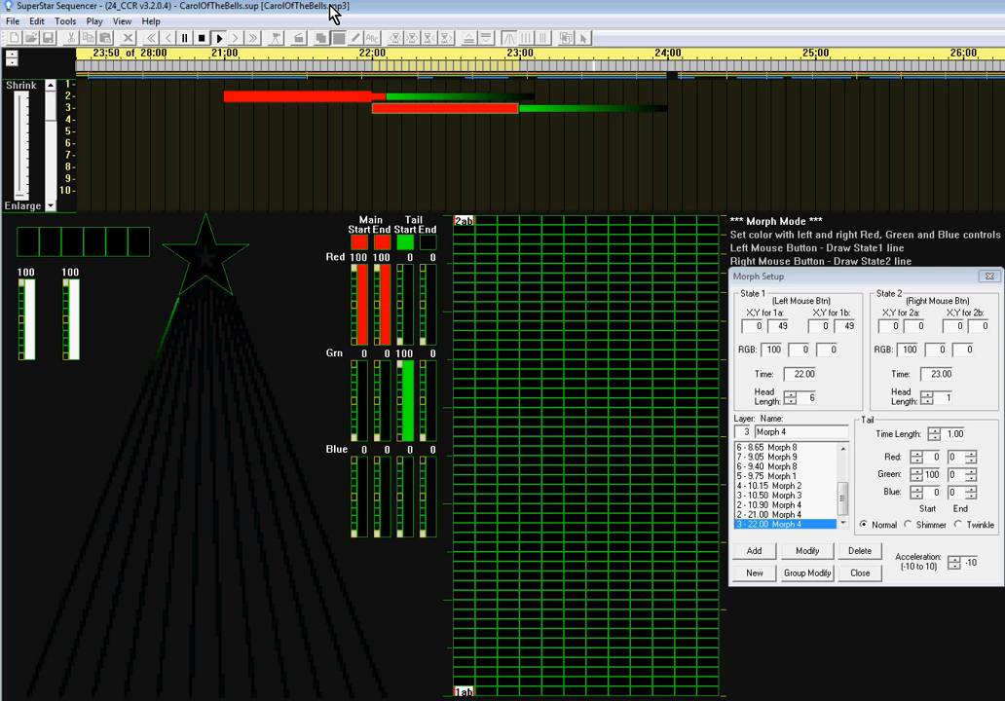
left_click(201, 38)
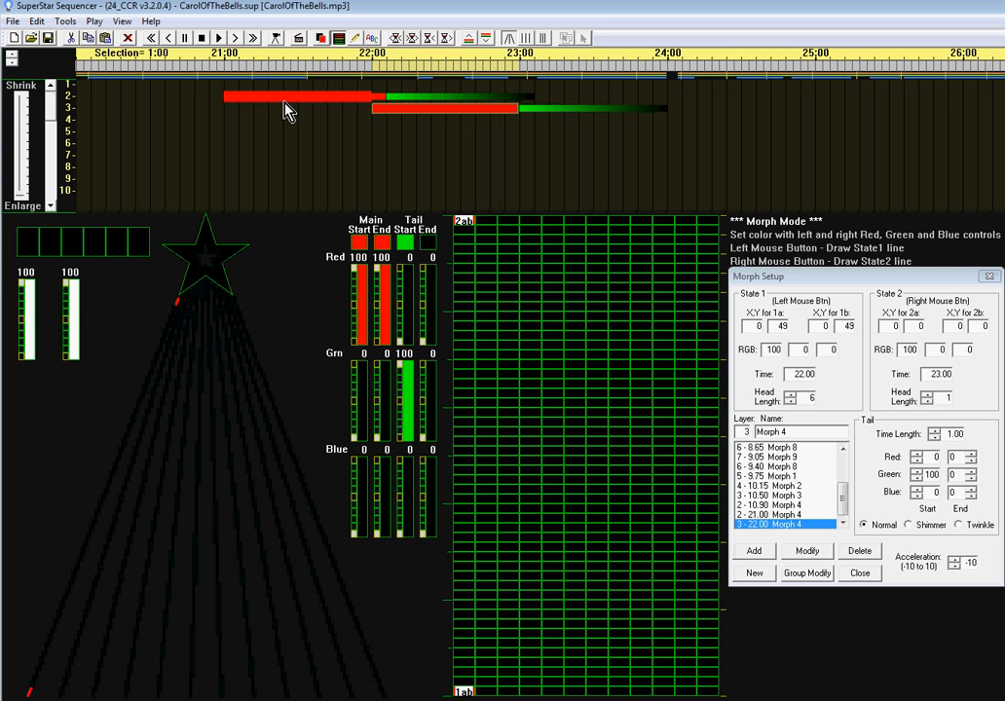
Step: Select the 21.00 and 22.00 morphs, group-modify their tail time length to 0.30, and play them back
left_click_drag(284, 101, 618, 159)
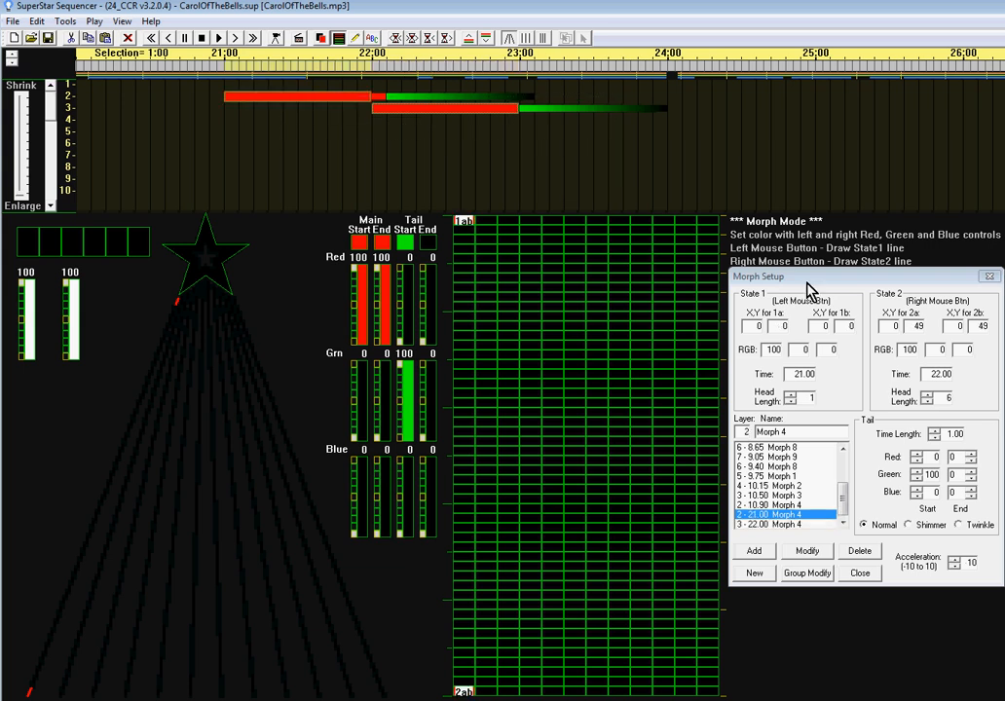
left_click(935, 437)
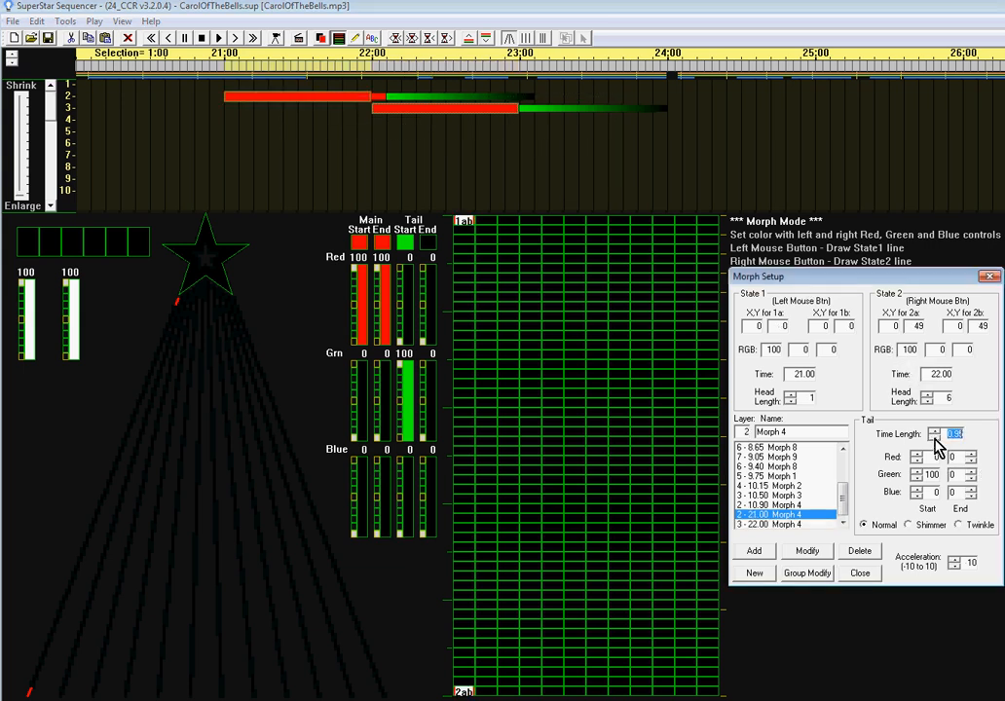
left_click(934, 437)
left_click(934, 437)
left_click(935, 437)
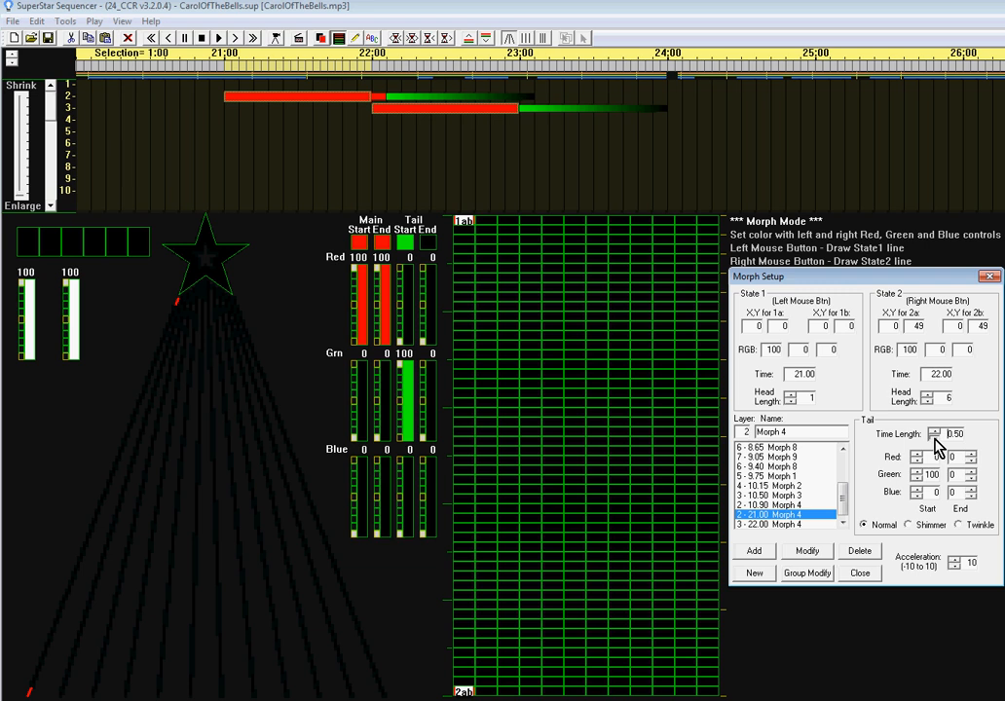
left_click(934, 437)
left_click(935, 437)
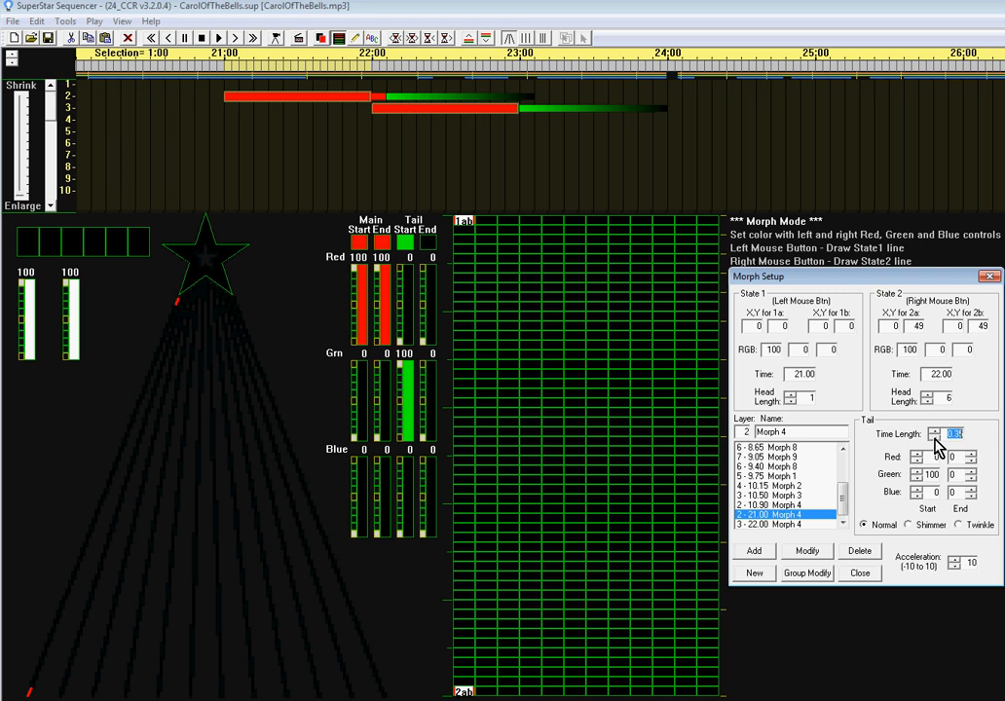
left_click(817, 573)
left_click(828, 536)
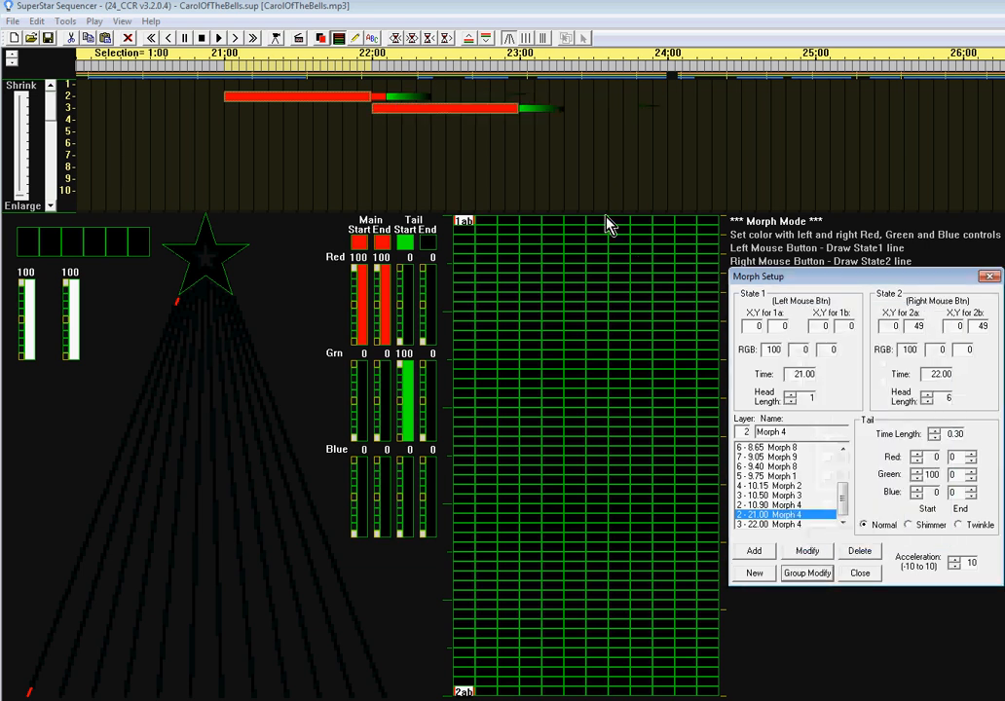
left_click(221, 38)
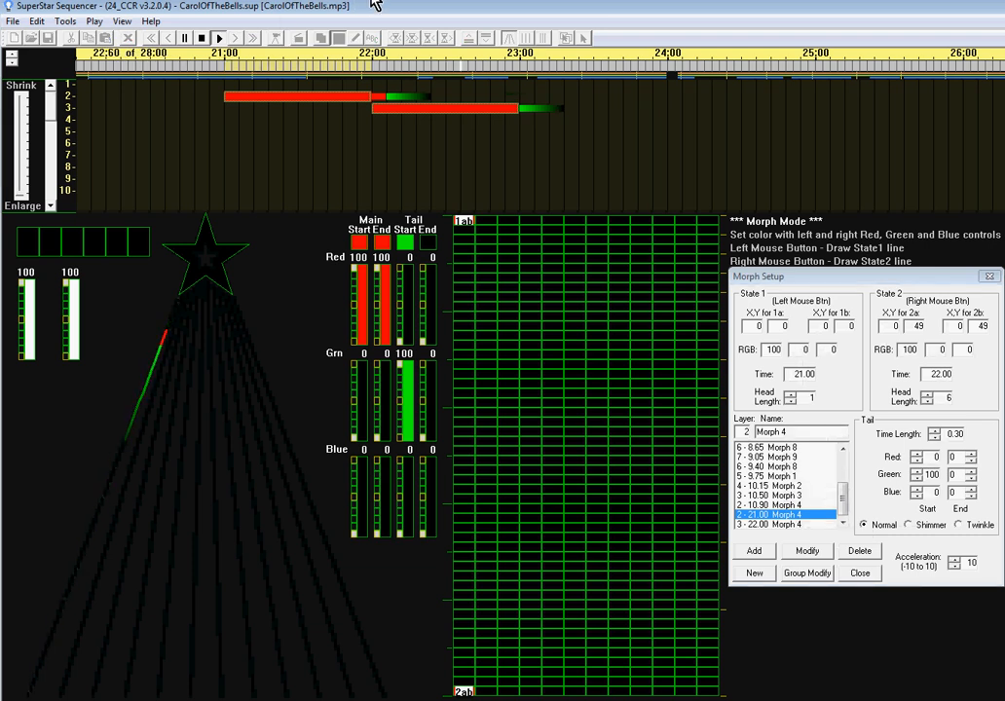
key("space")
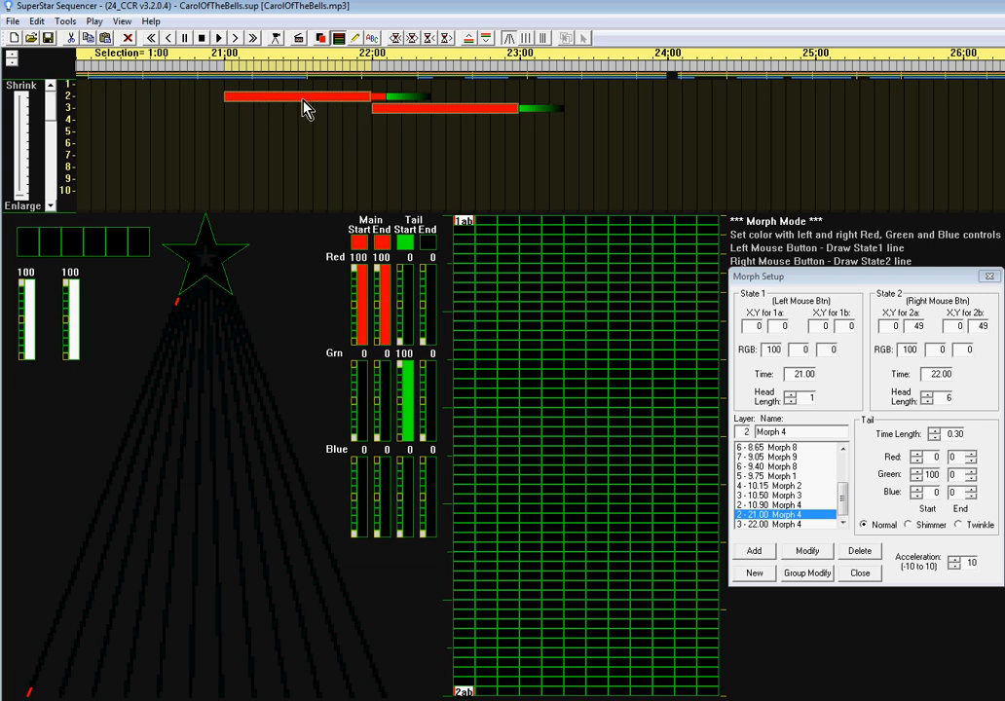
Step: Paste copies of the two-morph pair at 23.00 and again at 25.00
left_click(521, 76)
left_click(105, 38)
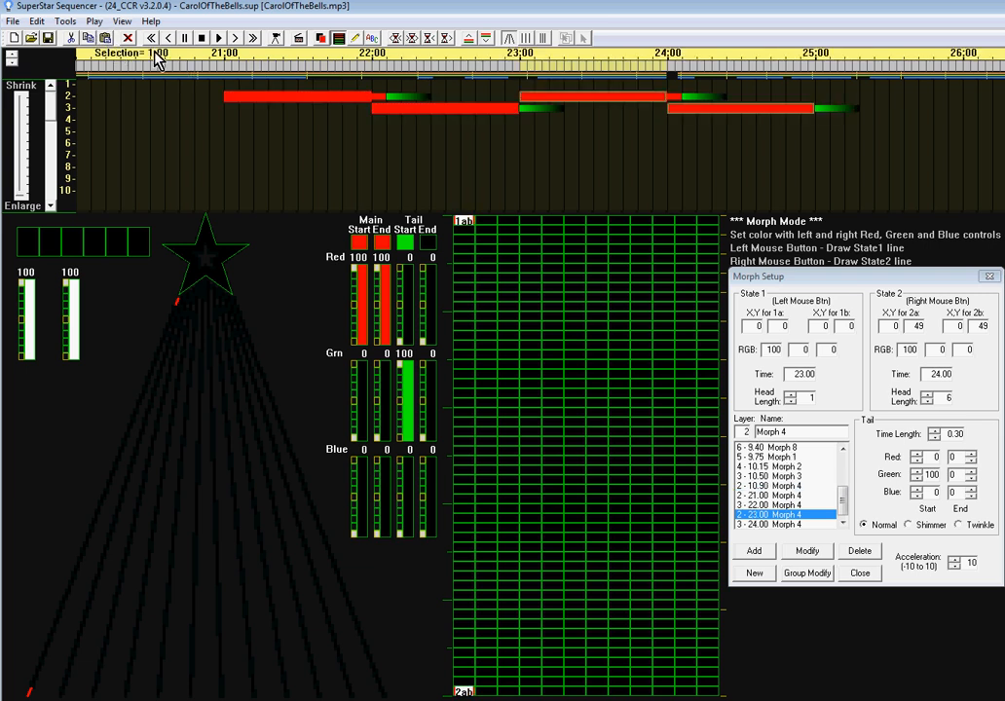
left_click(818, 73)
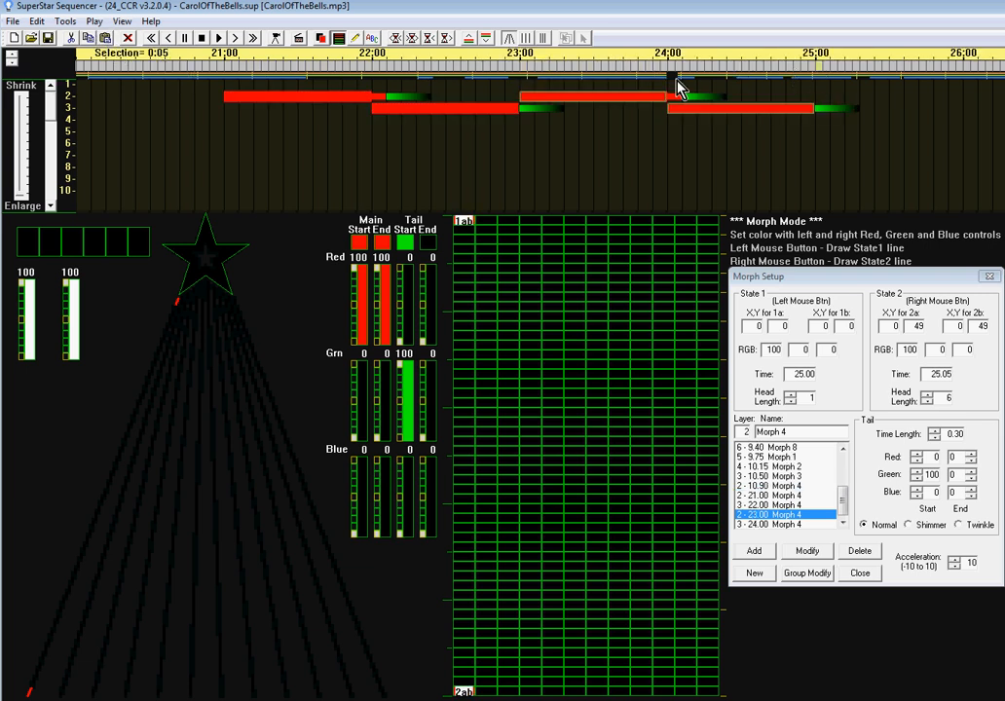
left_click(105, 38)
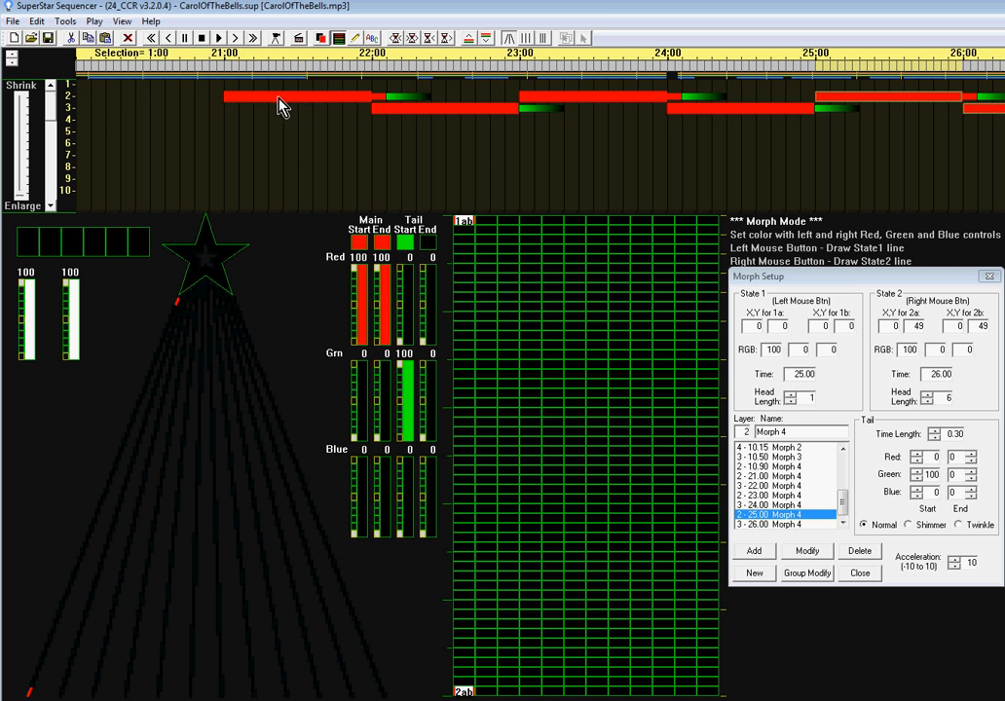
Step: Select all six morphs from 21.00 to 26.00 and choose white (100, 100, 100) as the main start and end colour
left_click_drag(279, 105, 897, 188)
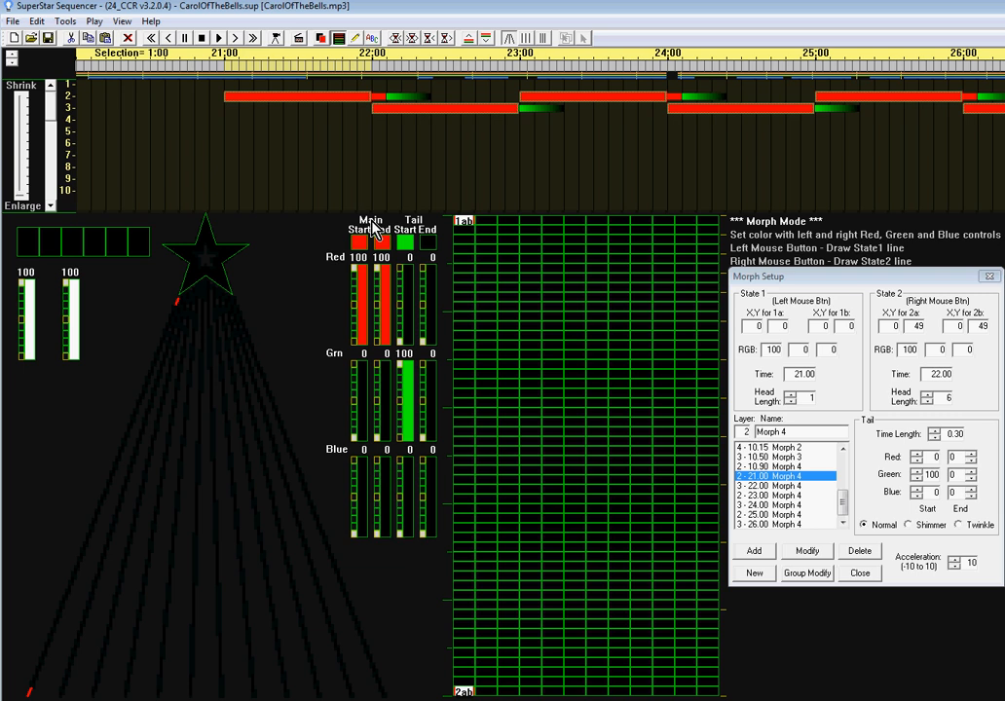
left_click(372, 220)
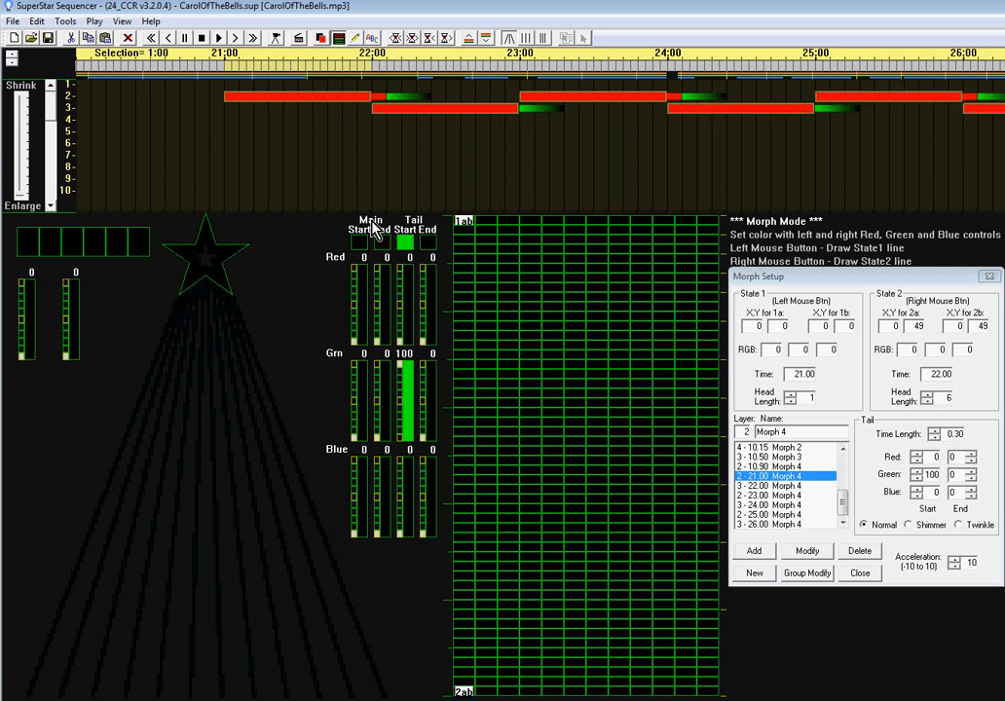
left_click(371, 222)
left_click(372, 224)
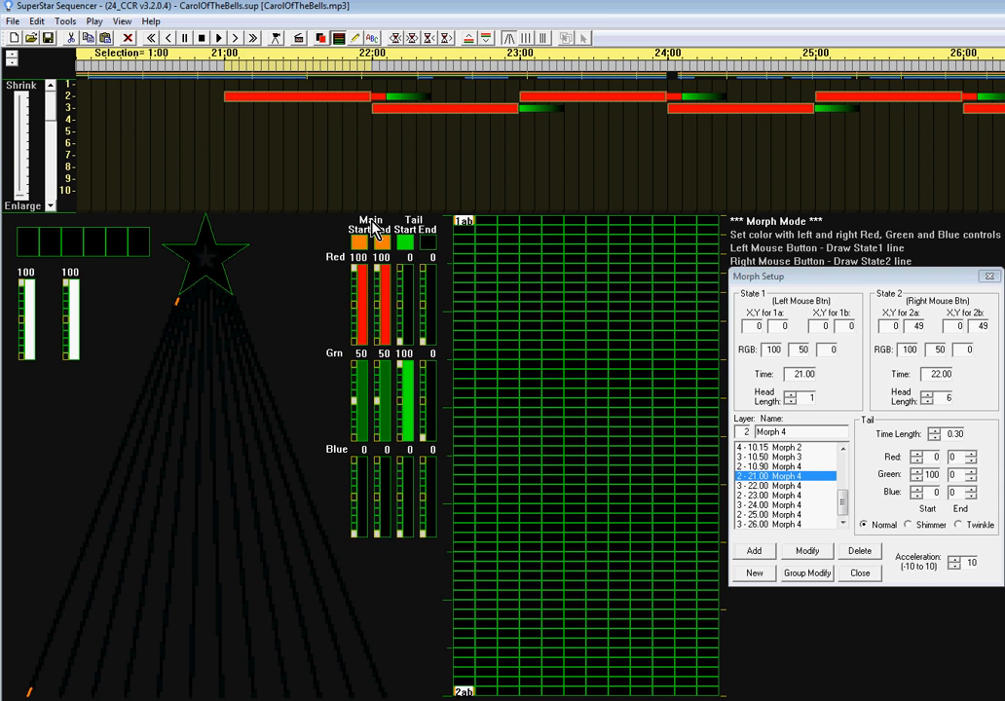
left_click(374, 226)
left_click(372, 226)
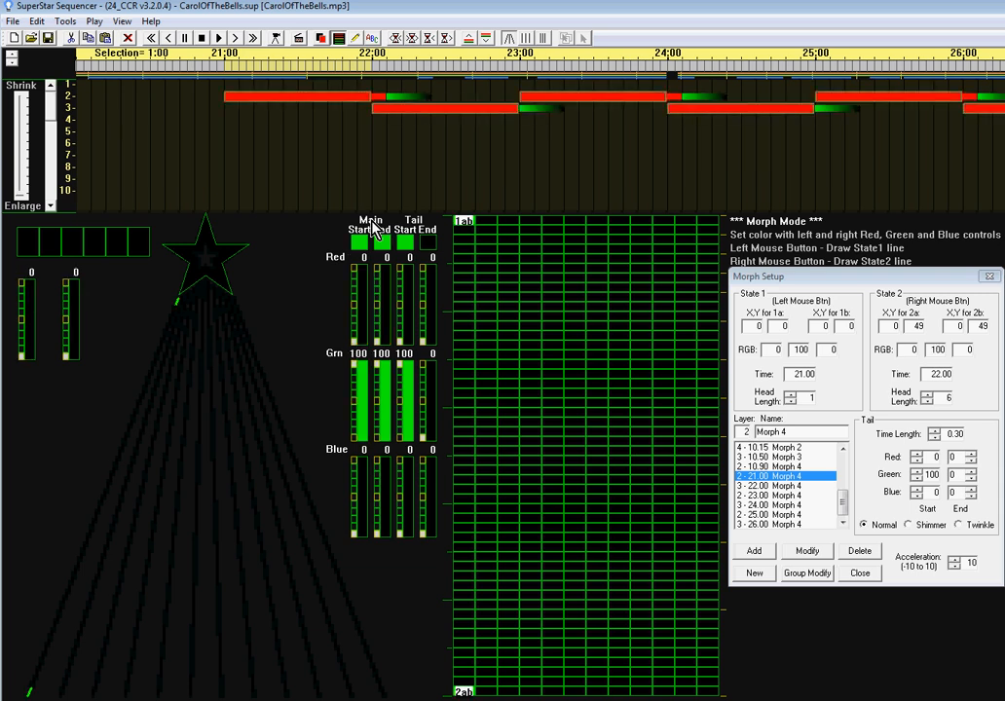
left_click(371, 223)
left_click(372, 223)
left_click(372, 222)
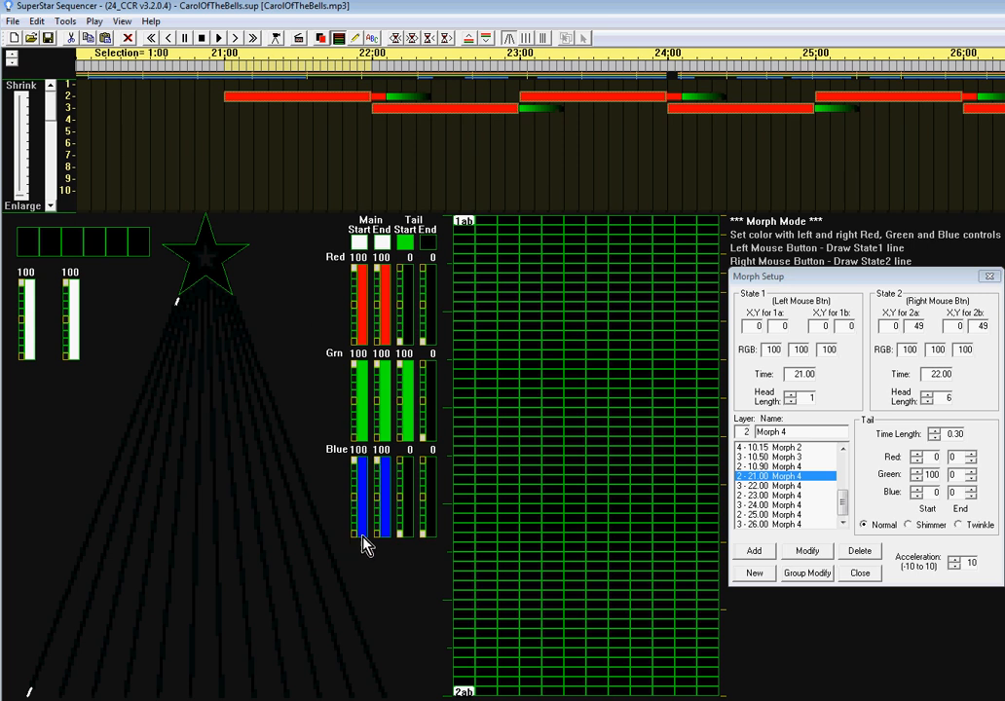
Step: Choose red (100, 0, 0) as the tail start colour for the six selected morphs
left_click(408, 252)
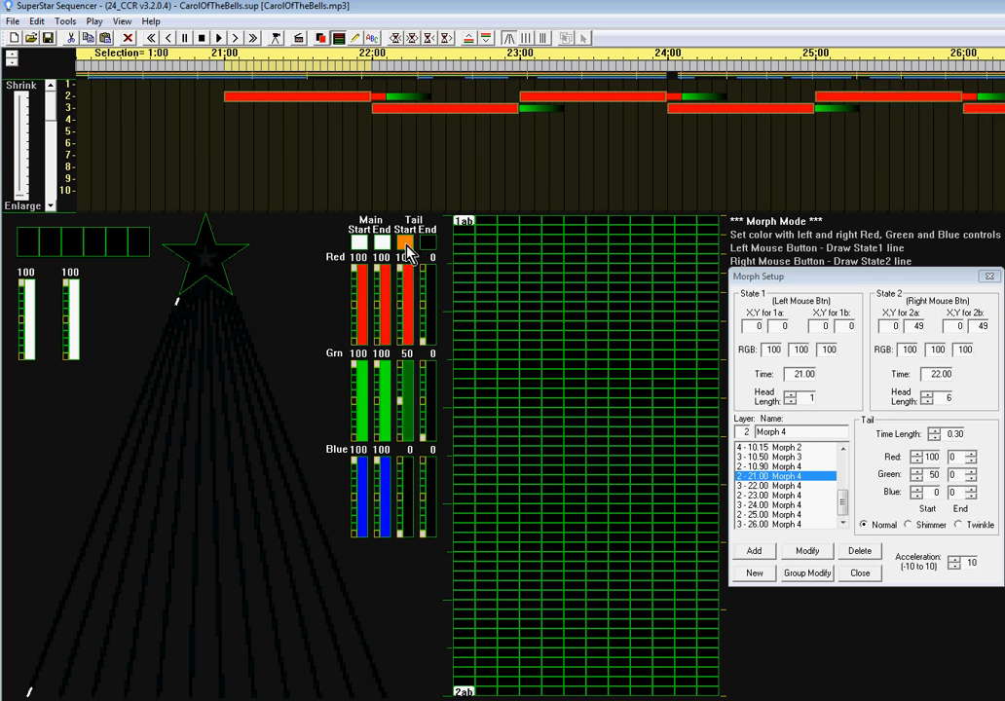
left_click(408, 252)
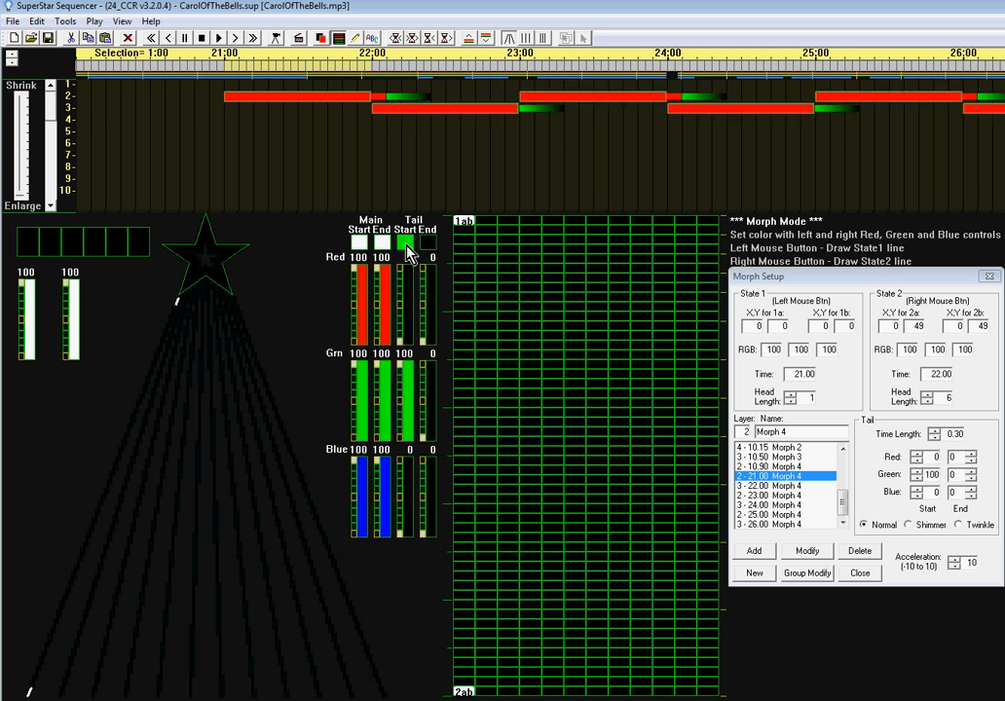
left_click(408, 252)
left_click(408, 253)
left_click(408, 252)
left_click(408, 252)
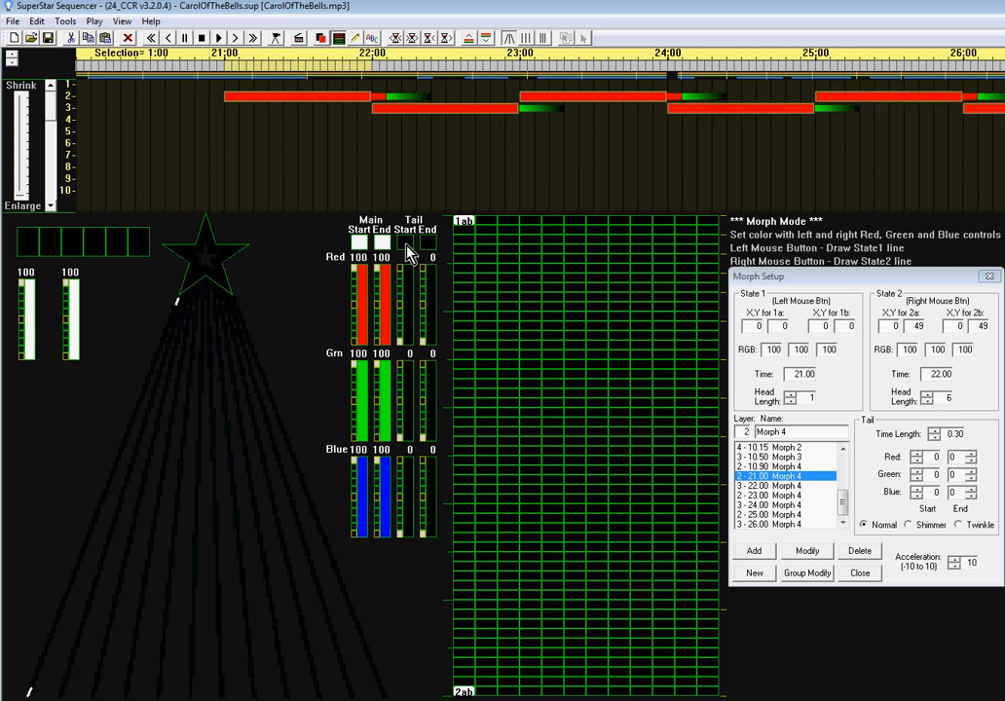
left_click(408, 252)
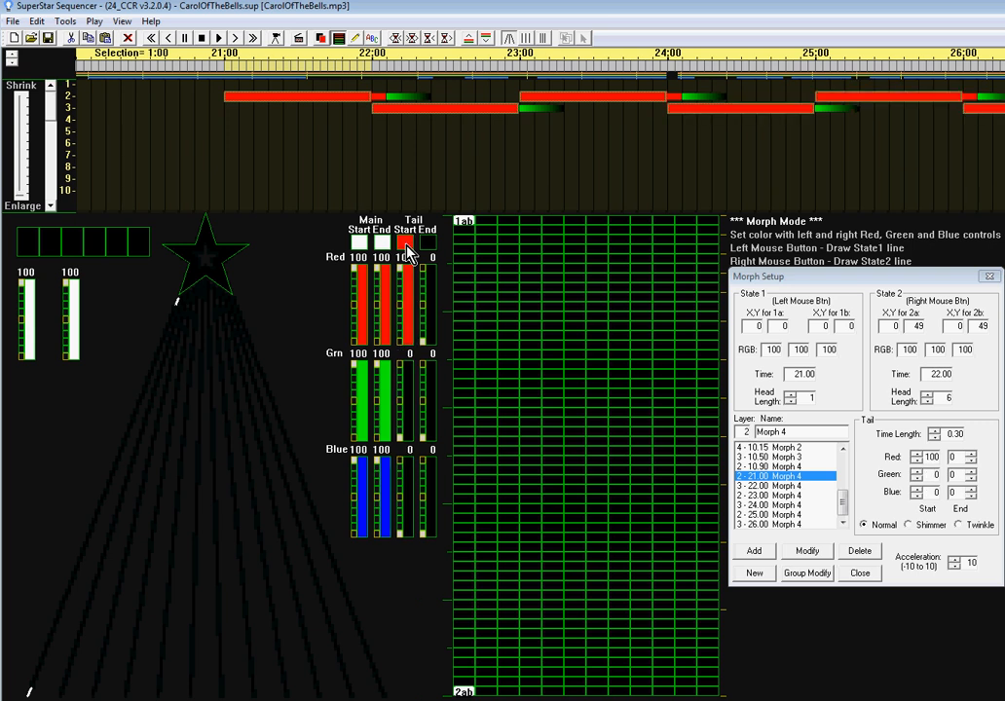
Step: Group-modify the six selected morphs with the white main and red tail start colours, and play them back
left_click(800, 573)
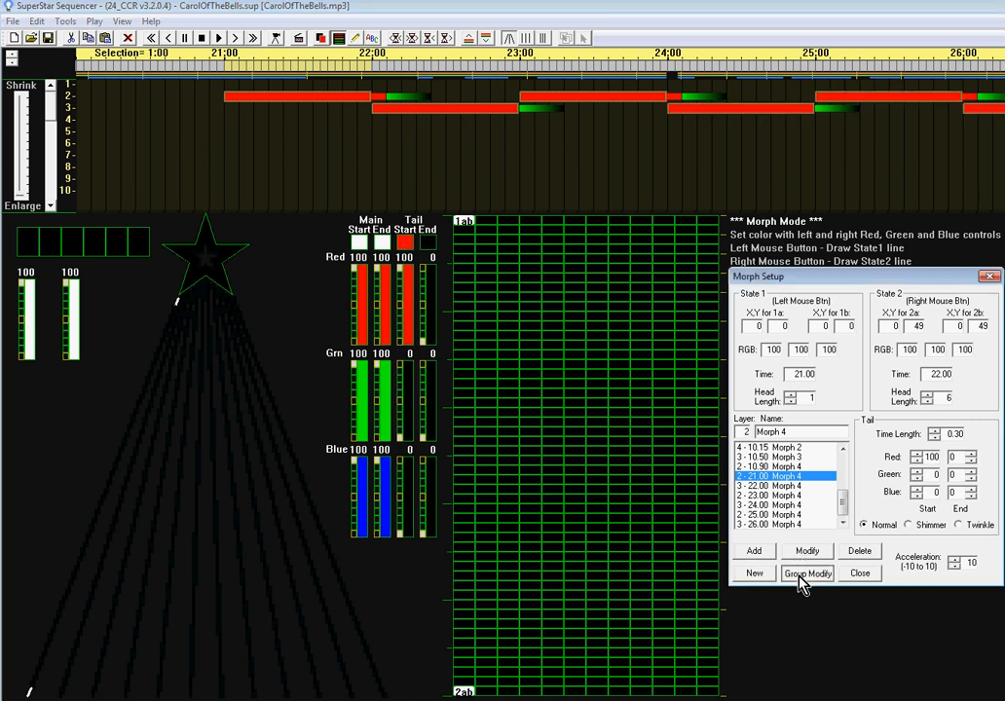
left_click(830, 533)
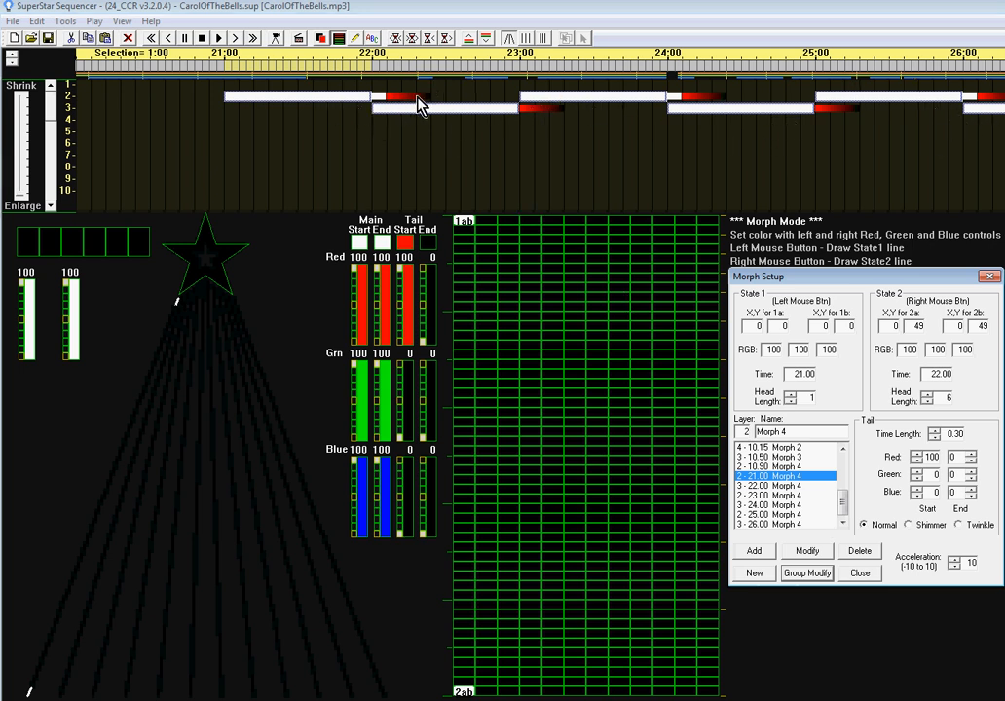
left_click(220, 39)
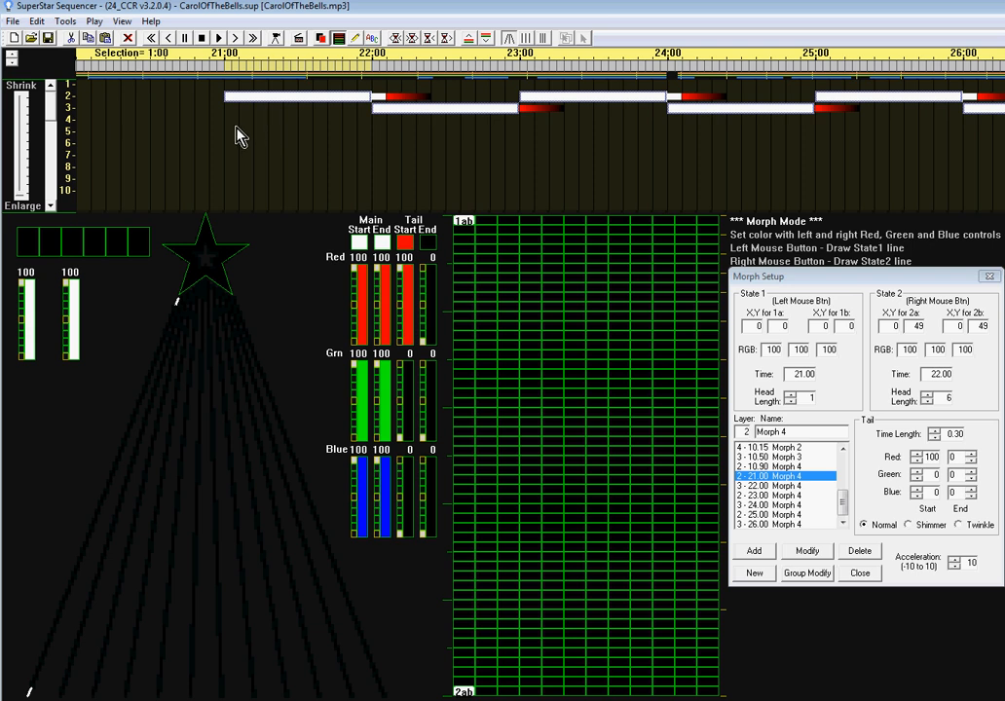
Step: Undo and redo the group colour modification of the six morphs, and play the sequence back
left_click(38, 22)
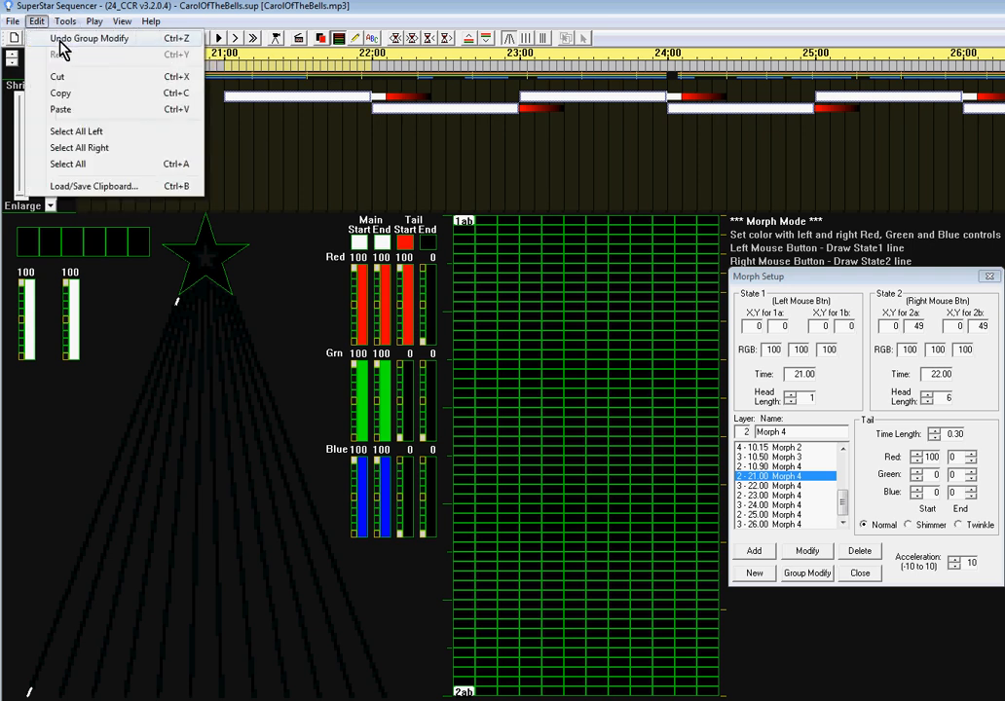
left_click(60, 40)
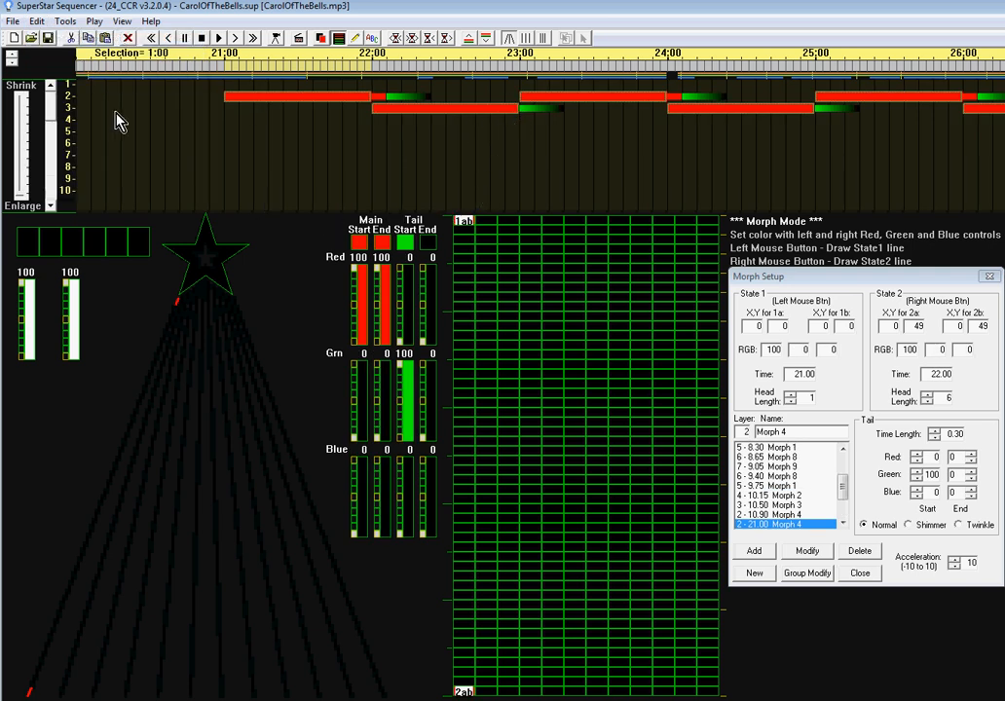
left_click(37, 22)
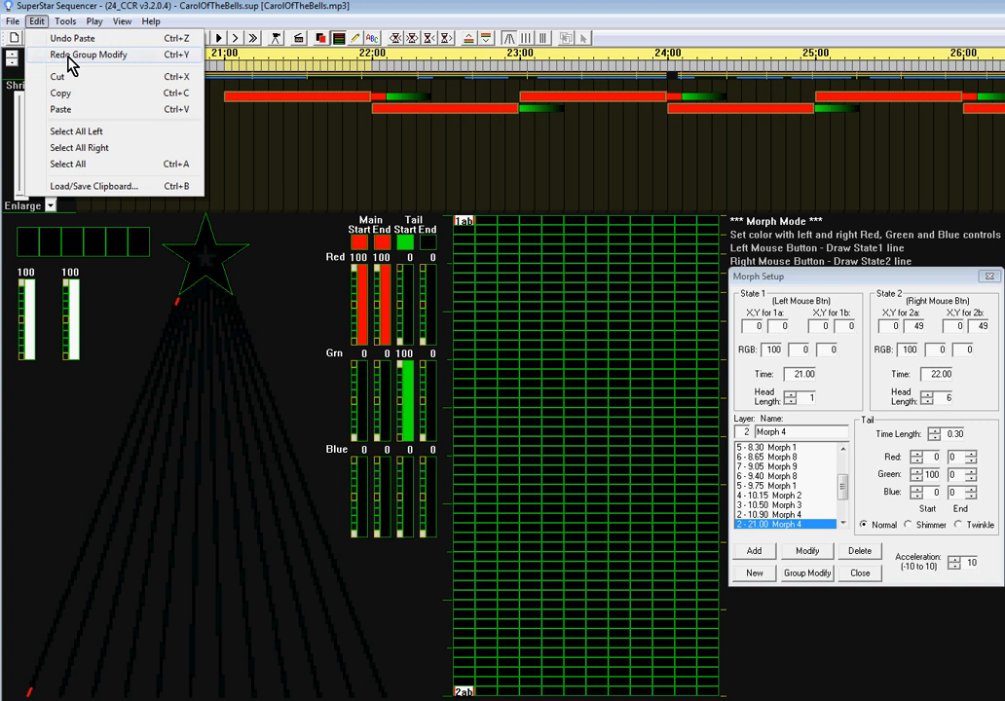
left_click(70, 58)
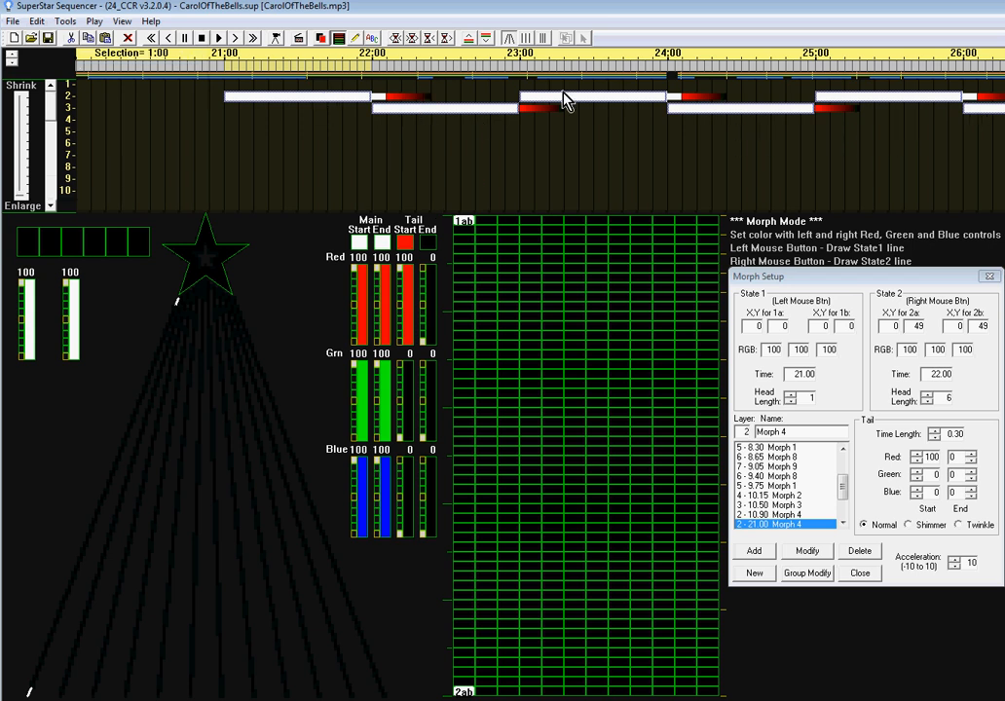
left_click(219, 37)
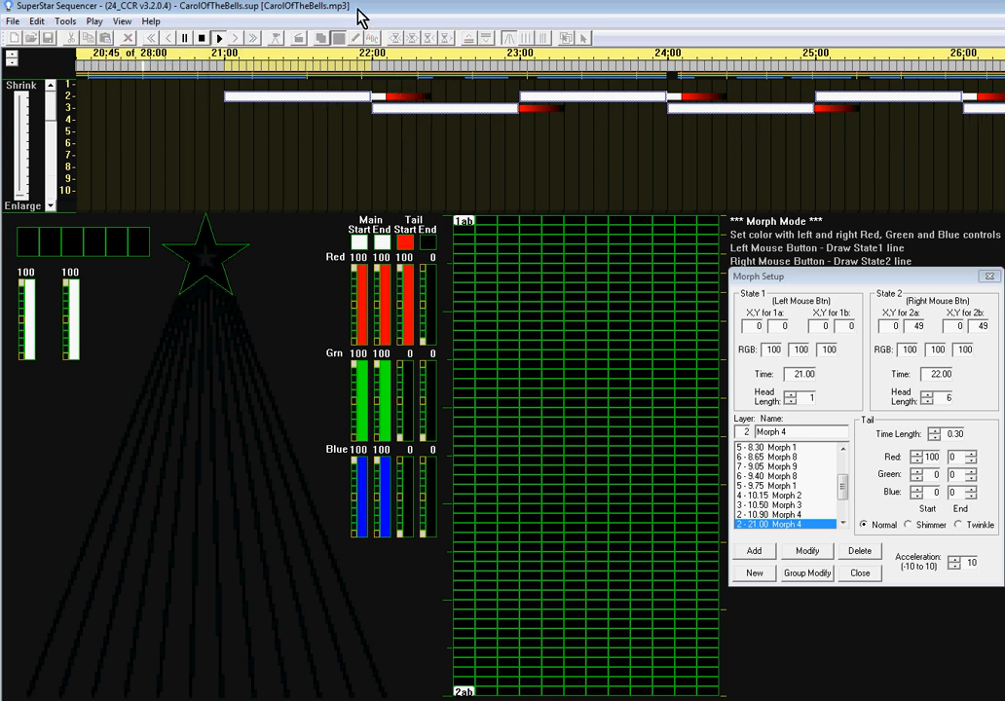